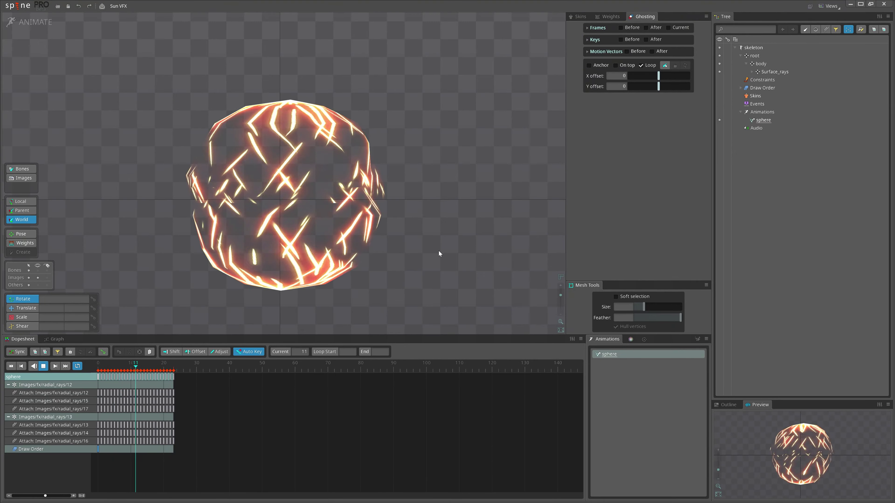
left_click(16, 8)
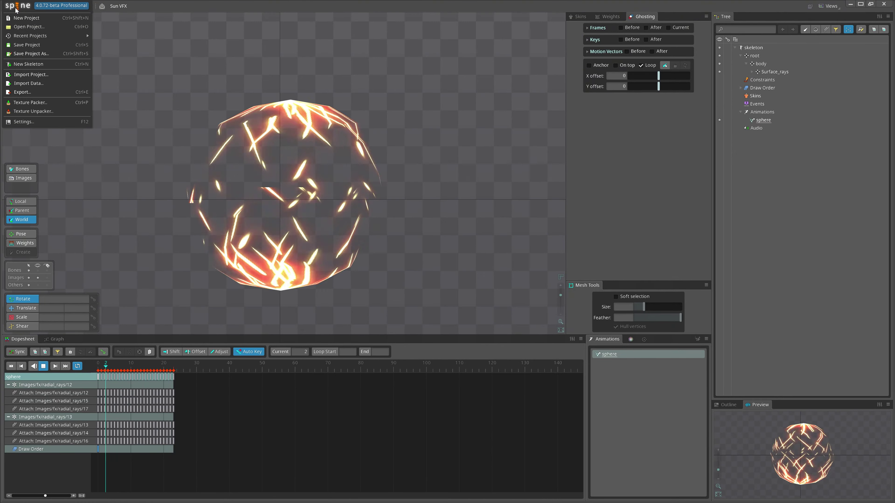
left_click(484, 281)
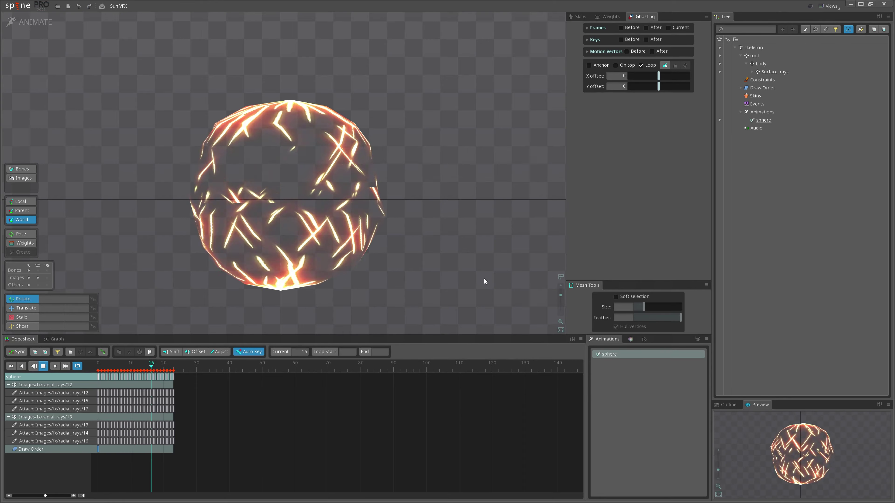
left_click_drag(449, 285, 458, 284)
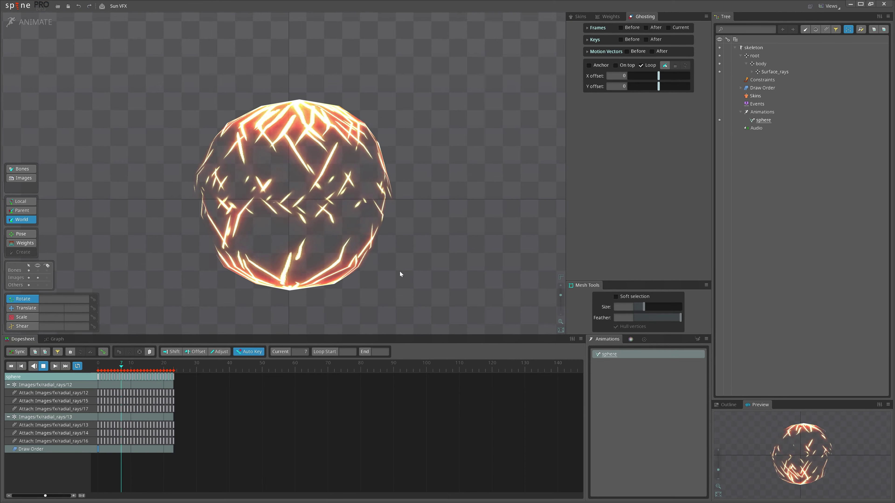
left_click_drag(451, 278, 456, 274)
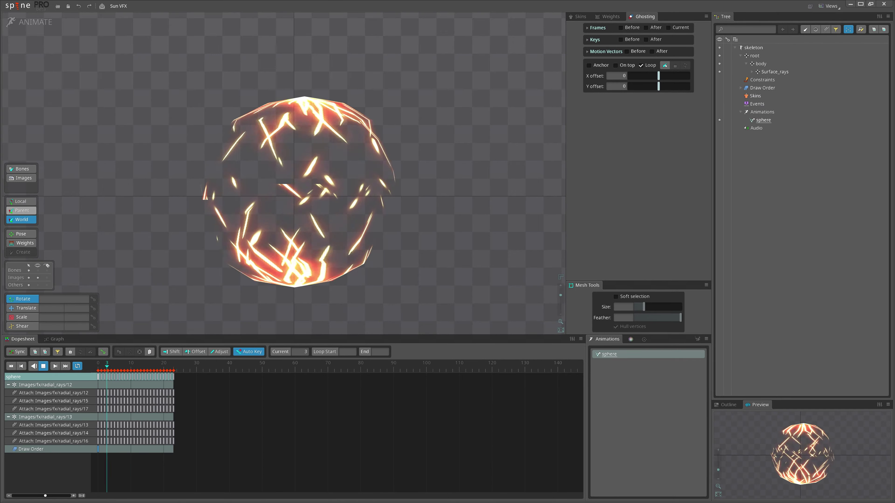
Switch to the web browser and view the reference previews for the Fire 094 Charge and Flash 013 Hit effects
key("alt+Tab")
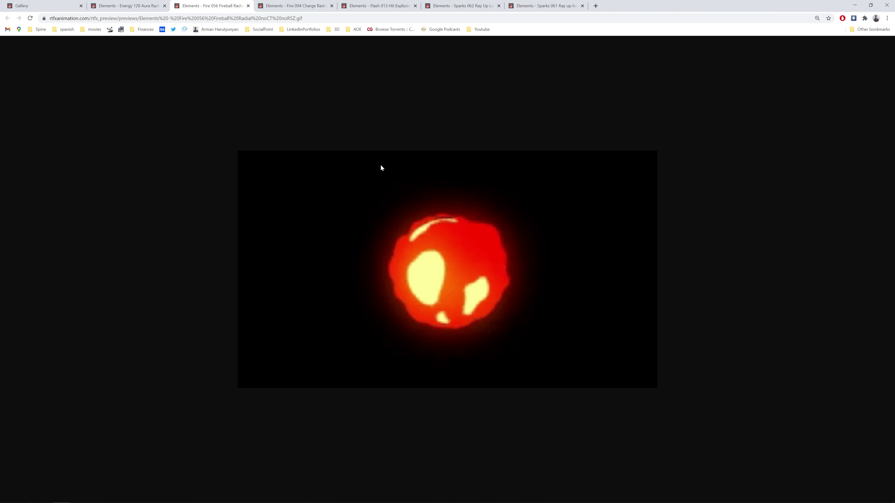
left_click(293, 2)
left_click(377, 1)
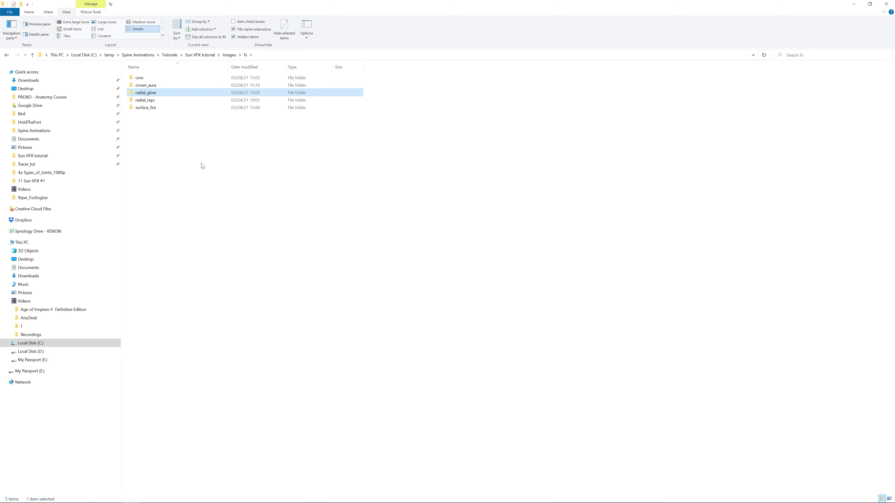
Look through the image sequences in the crown_aura, radial_glow, radial_rays, surface_fire and core folders inside fx
double_click(147, 86)
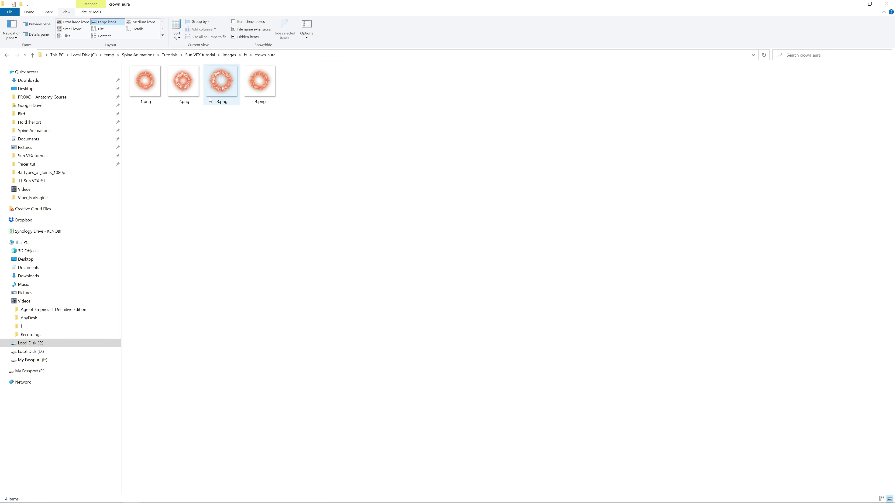
left_click(246, 55)
double_click(148, 93)
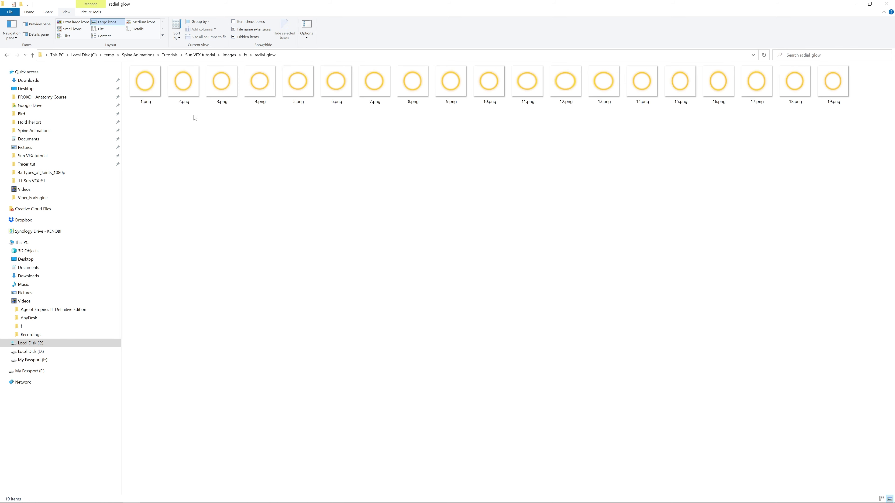
left_click(246, 56)
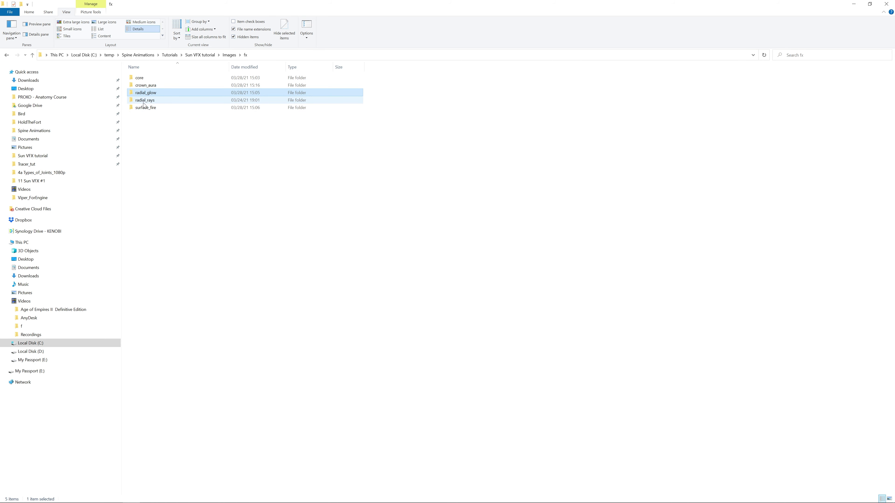
double_click(144, 101)
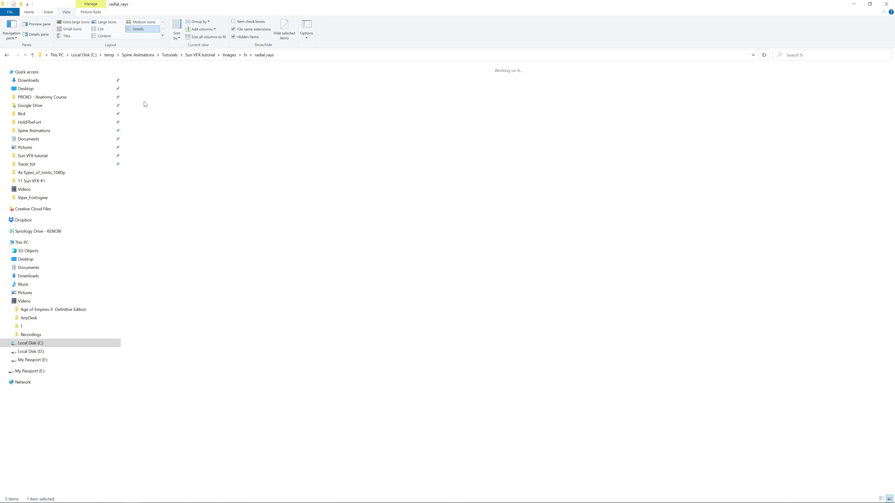
left_click(246, 55)
double_click(320, 109)
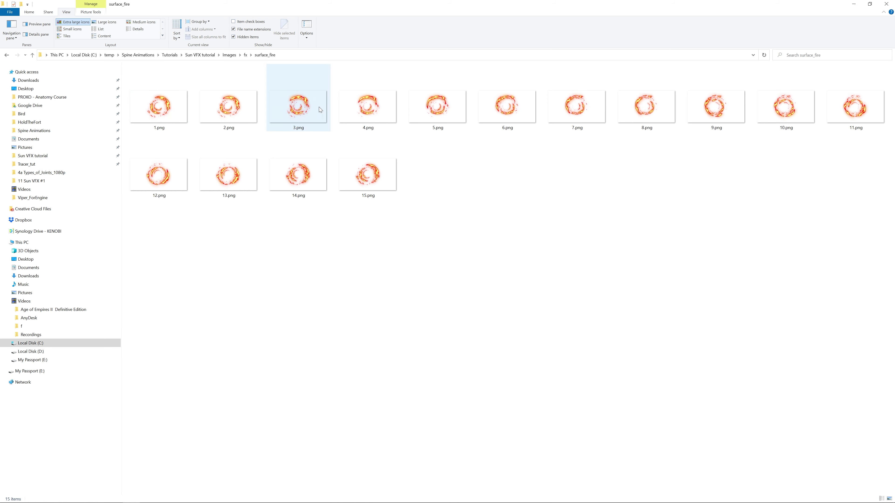
left_click(247, 56)
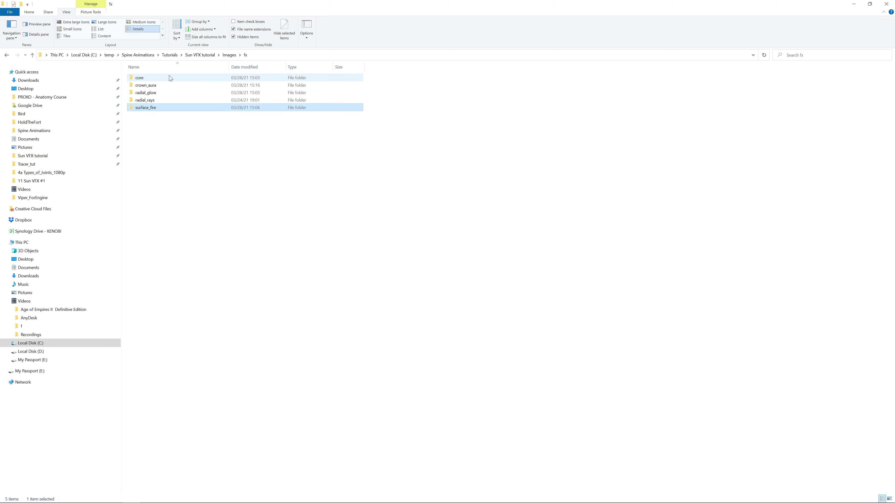
double_click(158, 77)
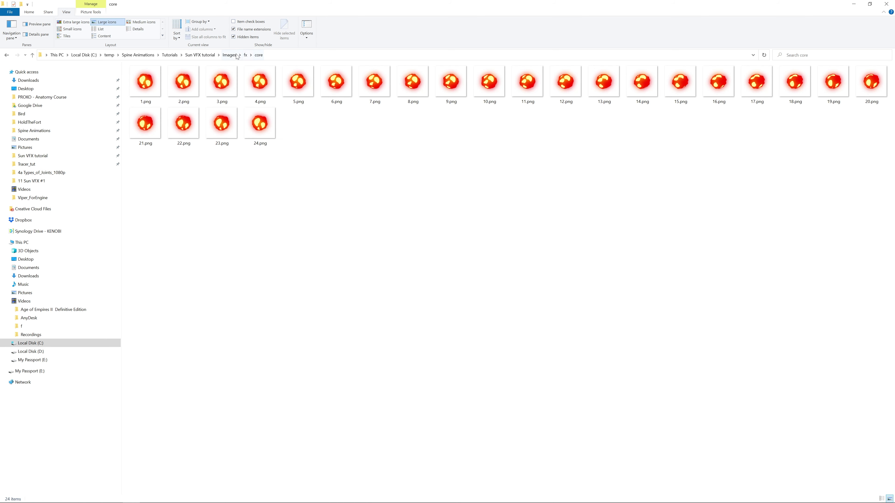
left_click(229, 55)
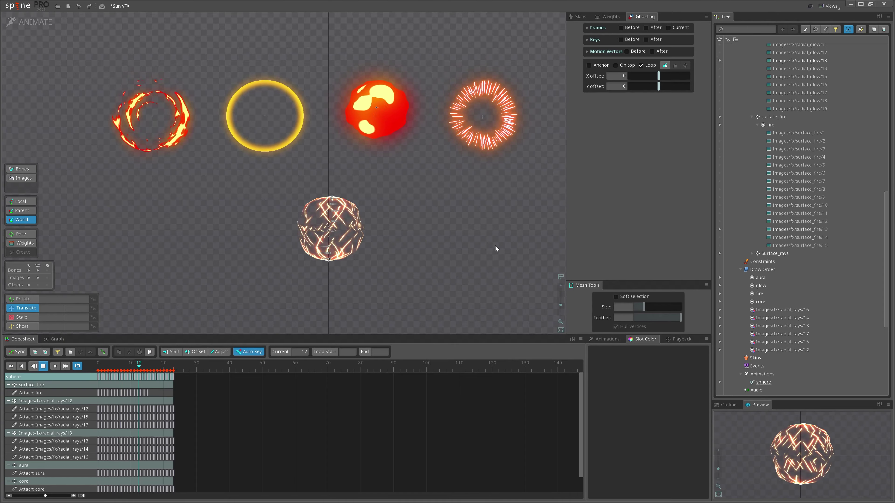
scroll(174, 418, "down", 2)
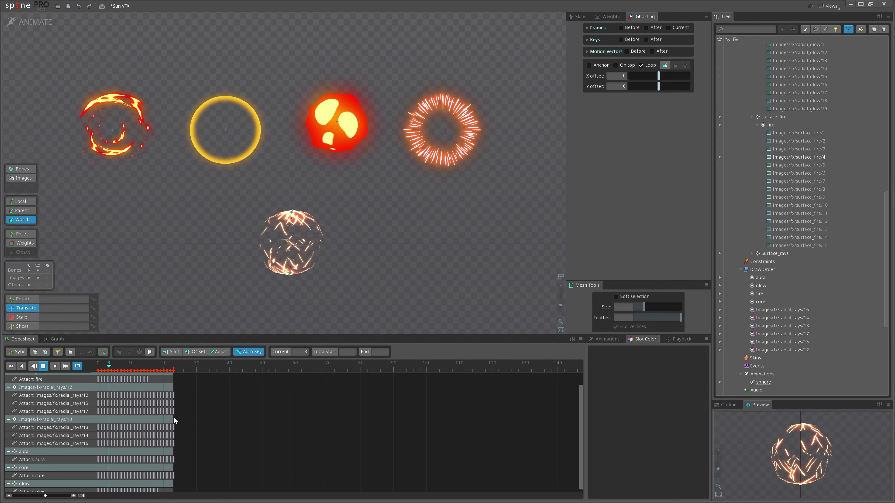
left_click_drag(220, 298, 215, 312)
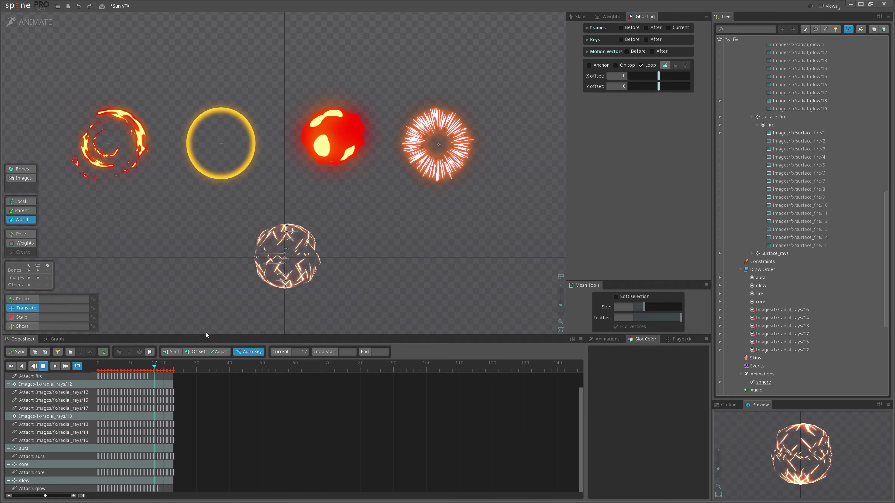
key("d")
left_click(109, 144)
left_click_drag(143, 272, 203, 264)
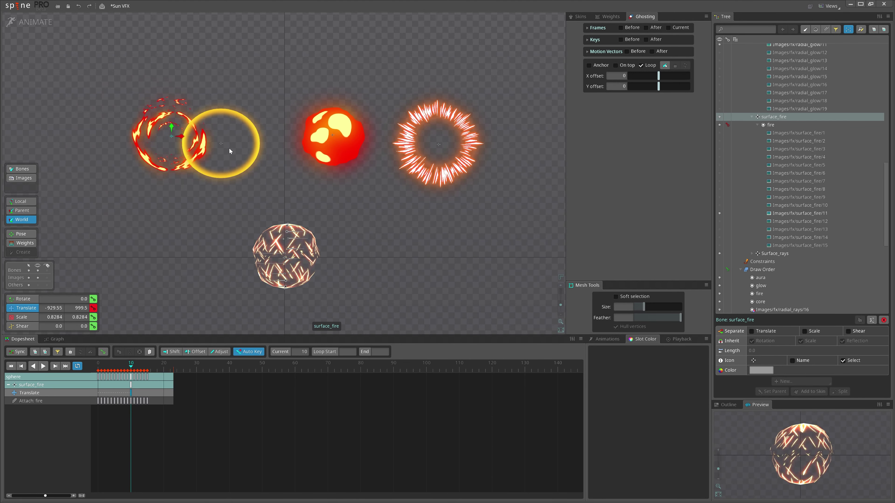
key("ctrl+z")
left_click_drag(222, 144, 265, 192)
key("ctrl+z")
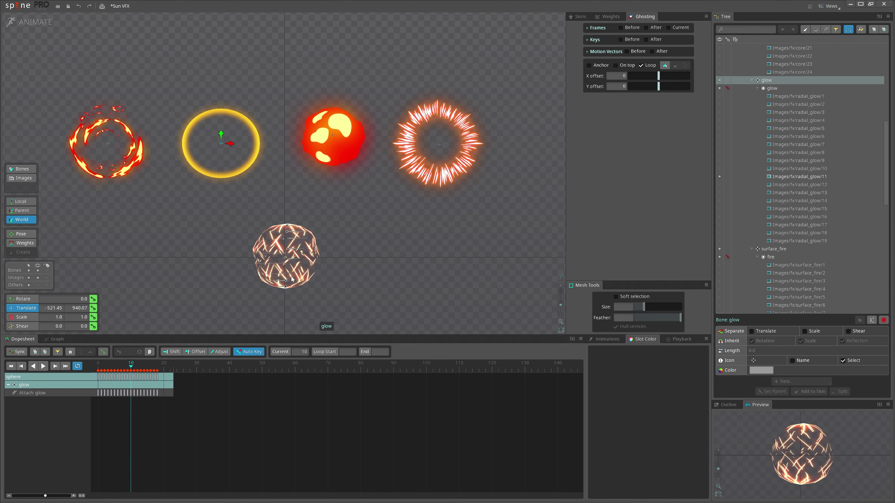
Try to lengthen the fire slot's attachment keys by stretching them and by pasting a copy at frame 15
key("space")
left_click(43, 366)
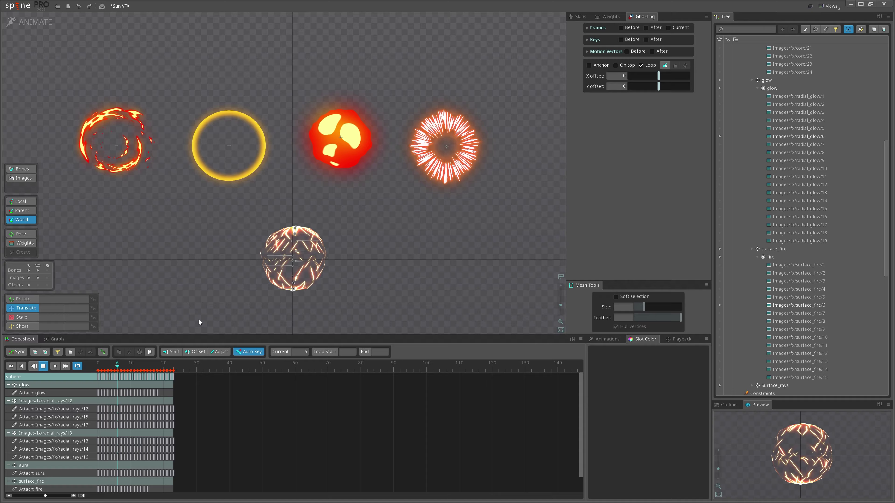
scroll(165, 428, "down", 2)
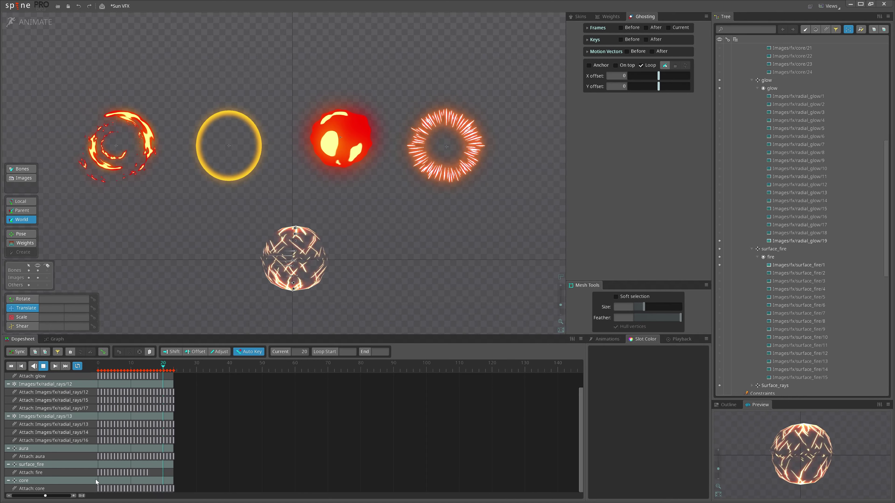
left_click_drag(90, 476, 174, 473)
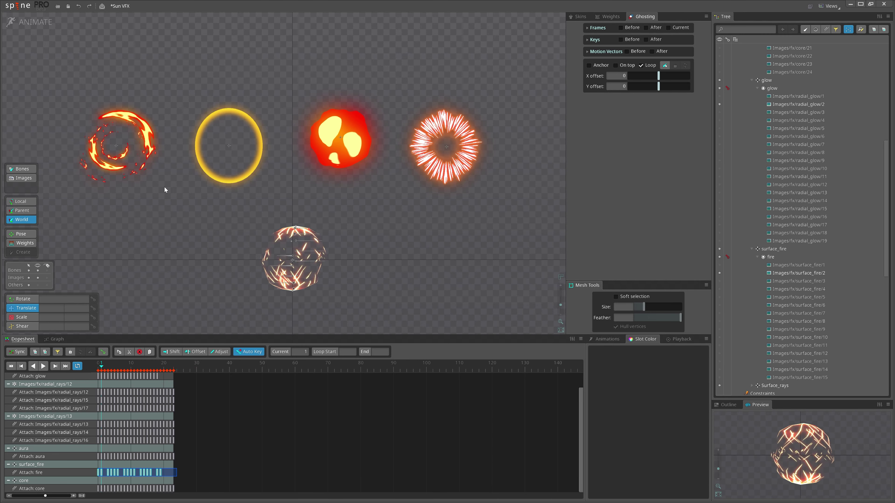
key("ctrl+c")
left_click(156, 473)
left_click(146, 472)
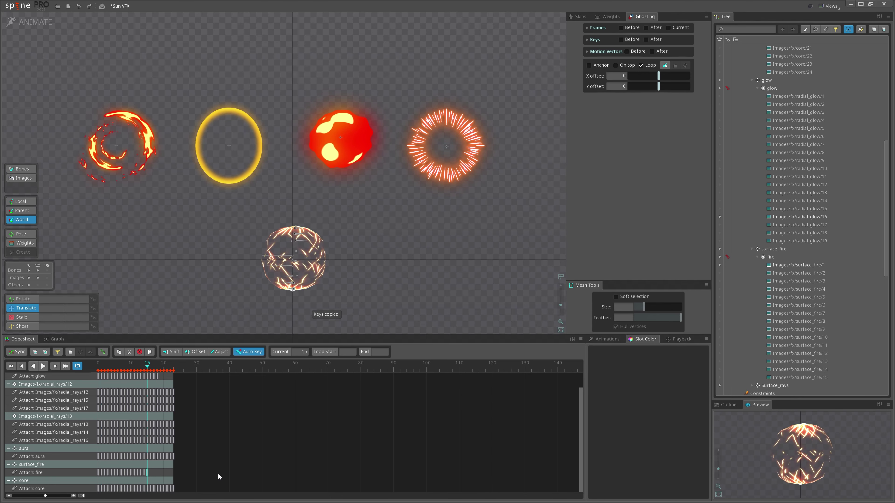
key("ctrl+v")
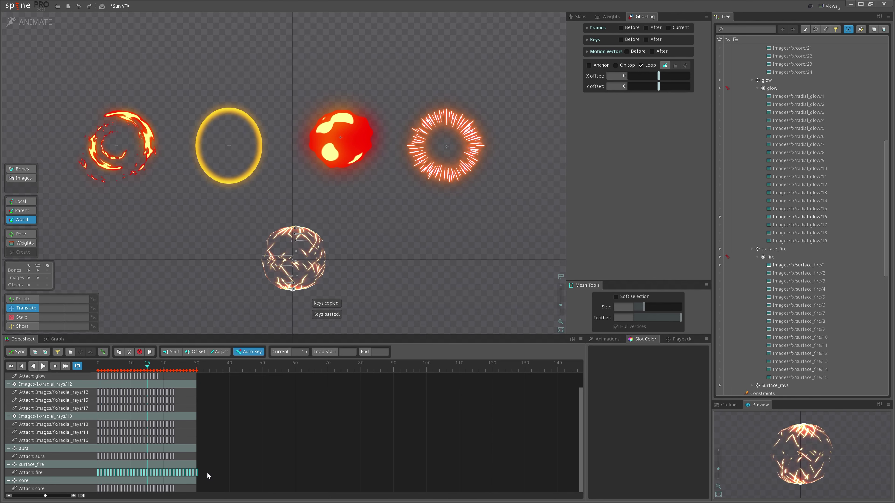
key("ctrl+z")
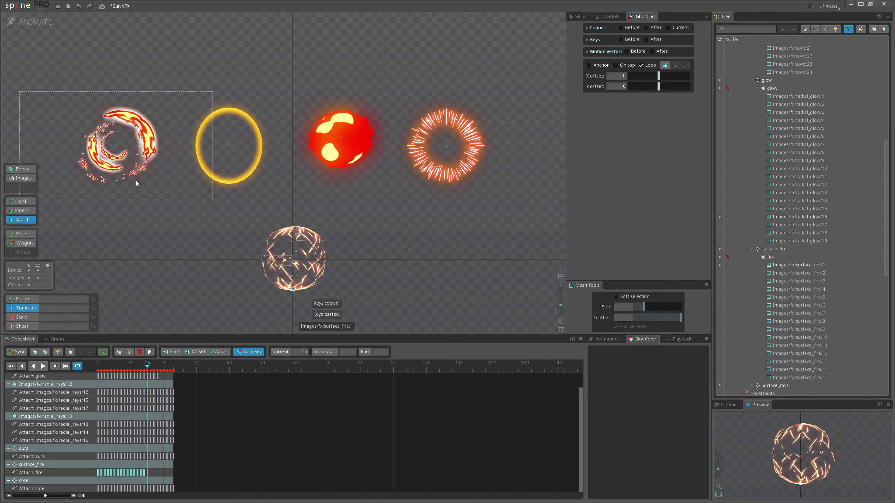
Key the fire slot's colour fully opaque at frame 11 and nearly transparent, with alpha 4, at frame 15
left_click(137, 181)
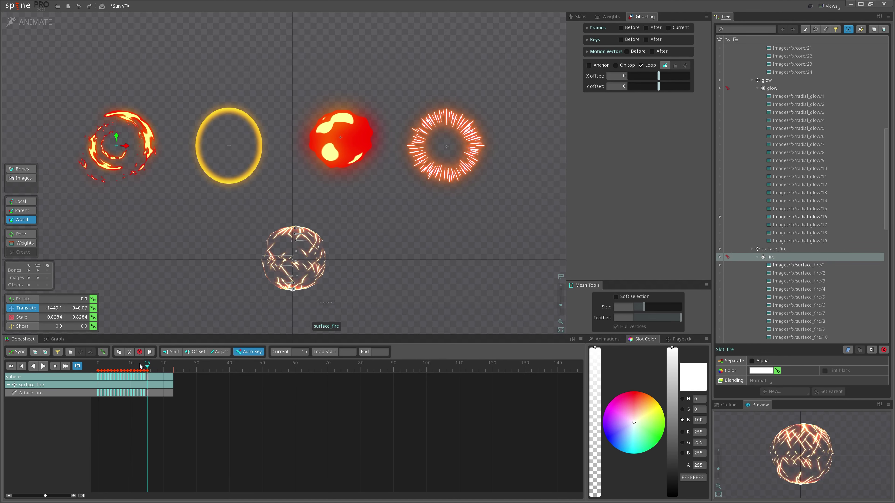
left_click_drag(140, 366, 148, 365)
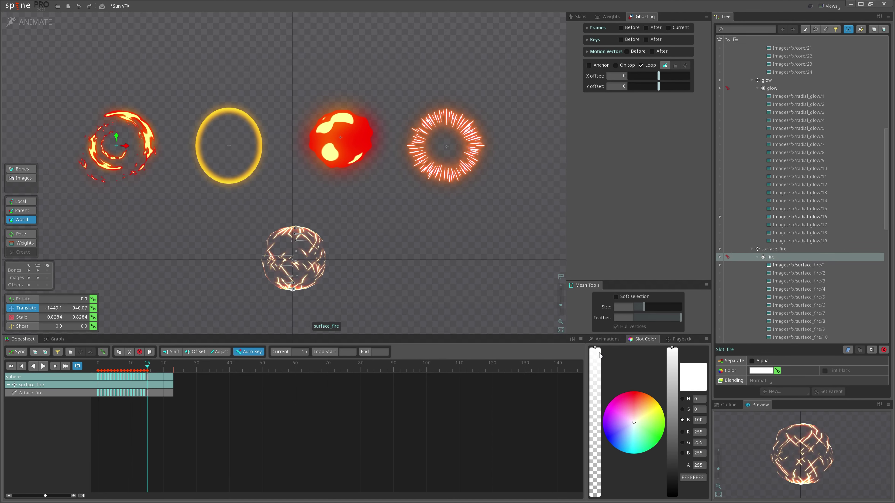
left_click_drag(600, 354, 597, 496)
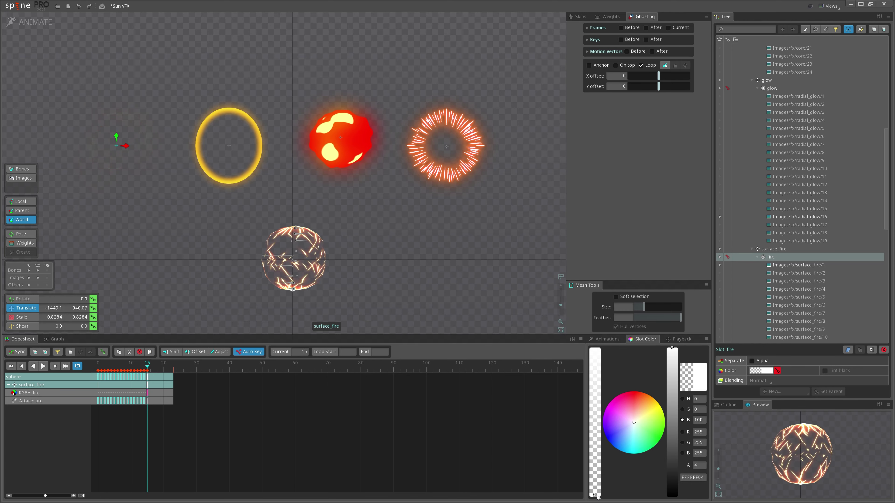
left_click(136, 369)
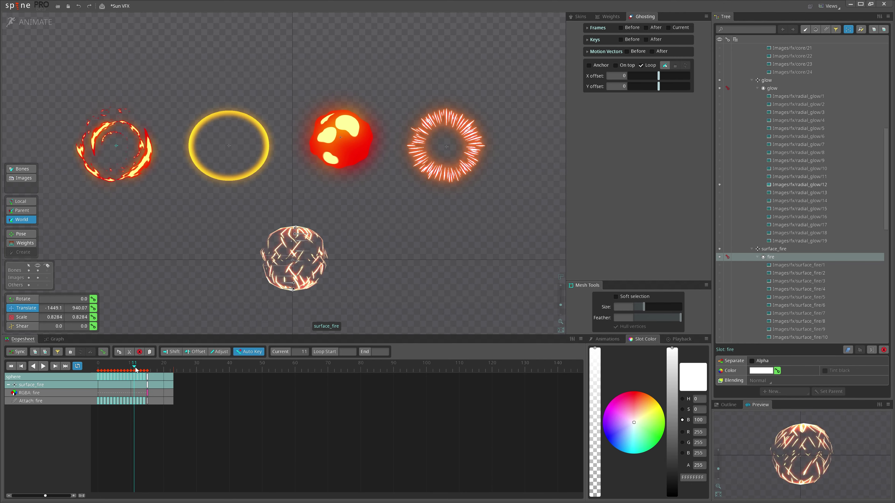
left_click(158, 412)
Copy the fire slot's transparent colour key to frame 0, add an opaque one at frame 3, and move the frame 11 key to frame 12
double_click(147, 393)
left_click_drag(120, 366, 79, 369)
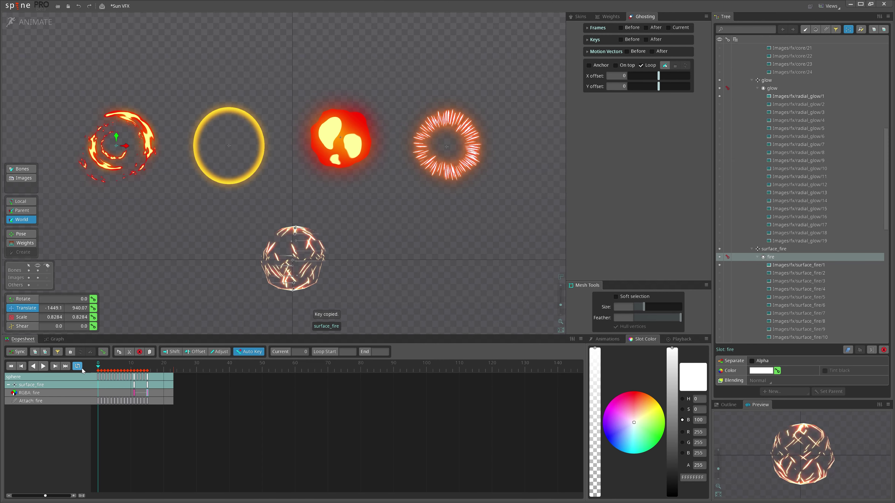
key("ctrl+v")
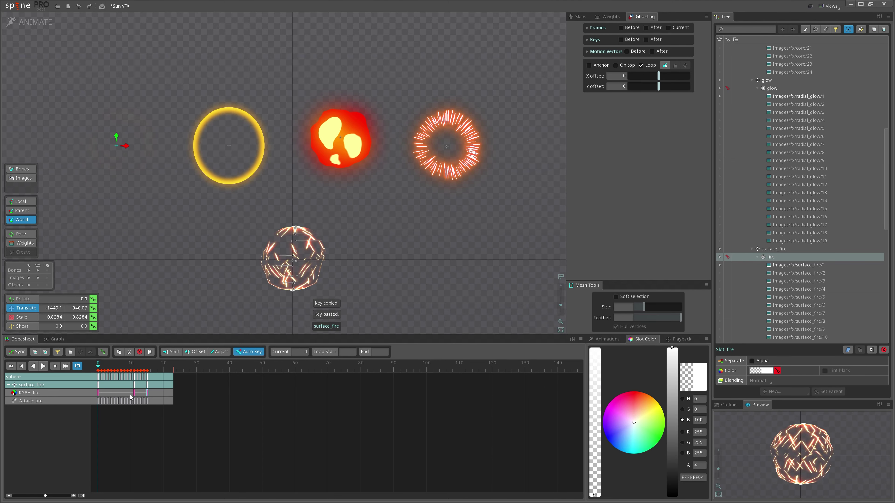
key("l")
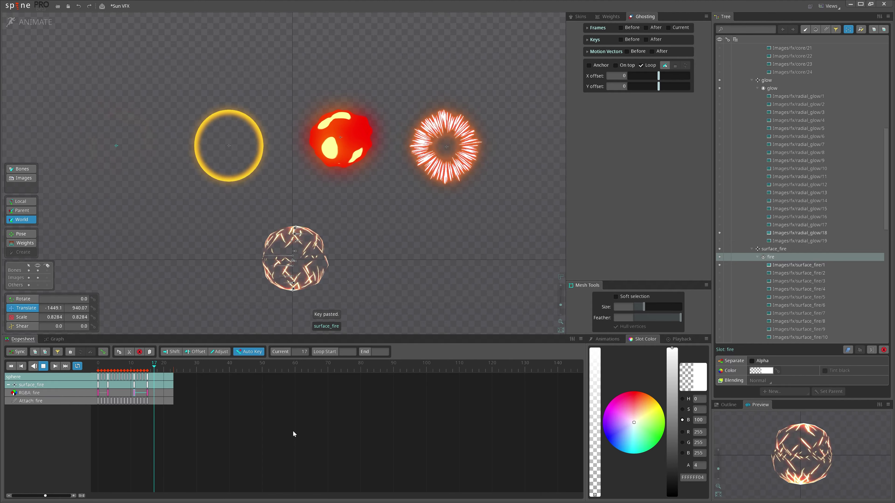
left_click(141, 400)
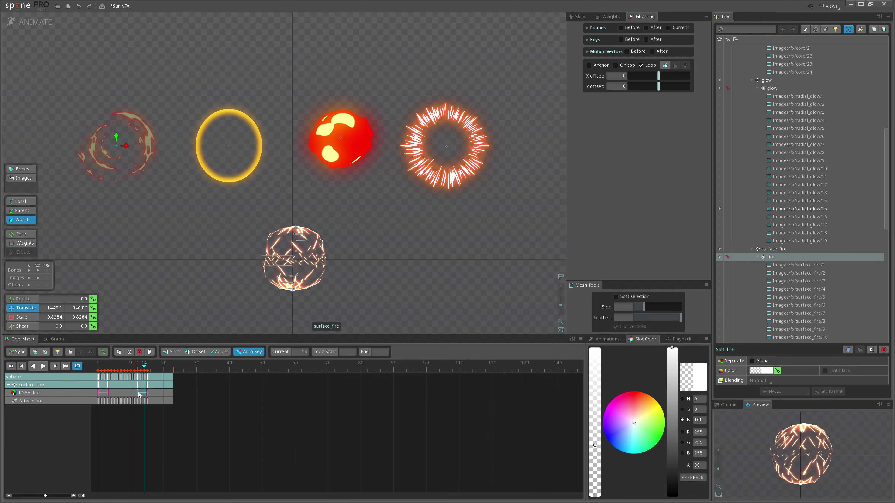
Collapse the fire slot in the tree, switch to setup mode and save the project
left_click(757, 257)
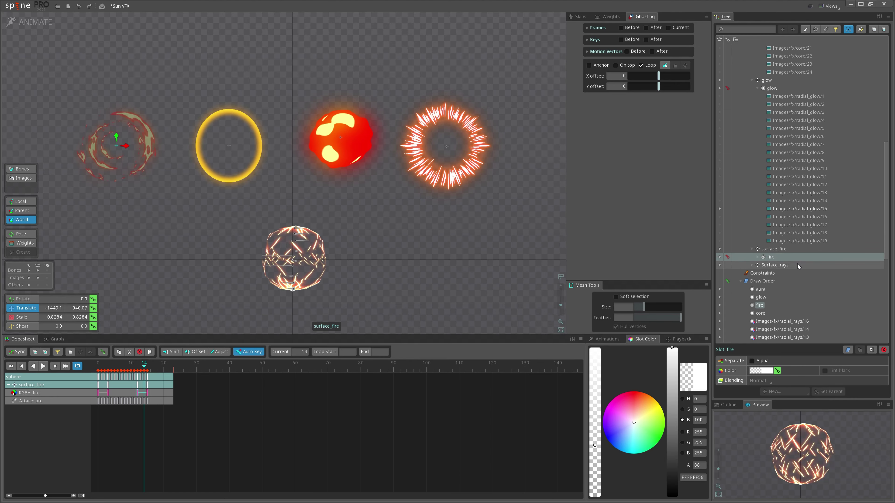
left_click(30, 22)
key("ctrl+s")
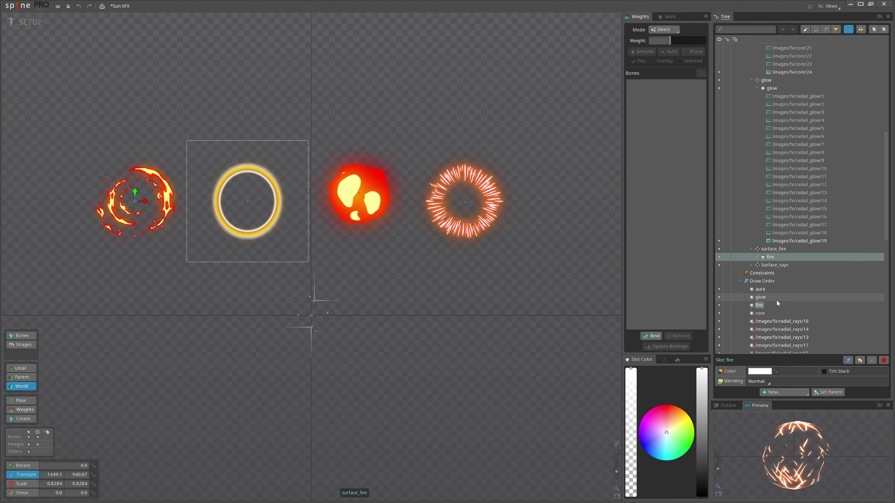
Try to duplicate the fire slot together with its animation keys, and delete the fire2 copy
left_click(860, 361)
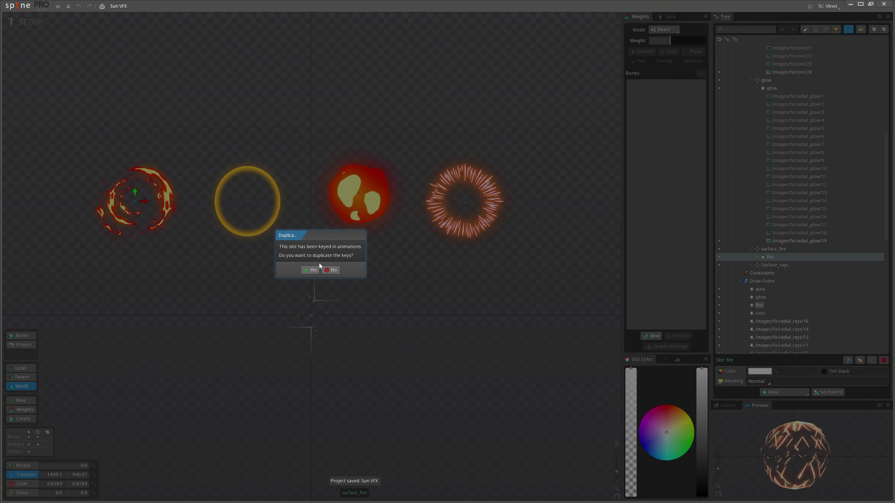
left_click(308, 270)
left_click(30, 22)
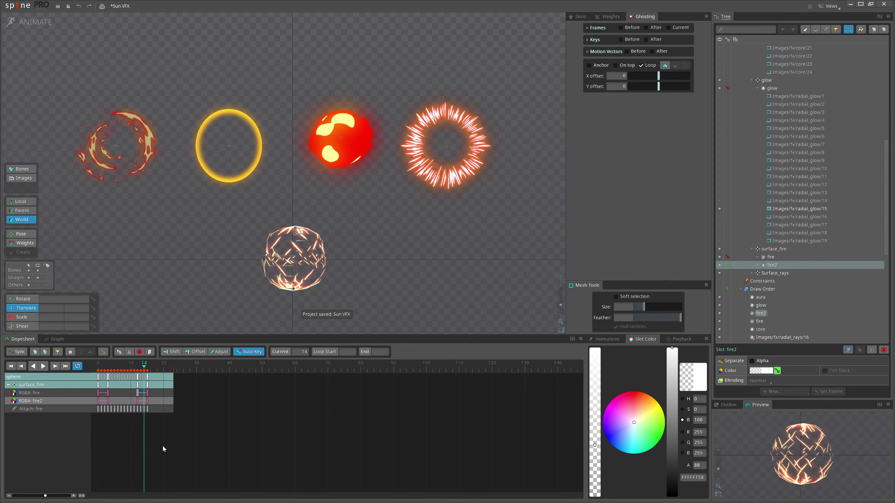
left_click(58, 409)
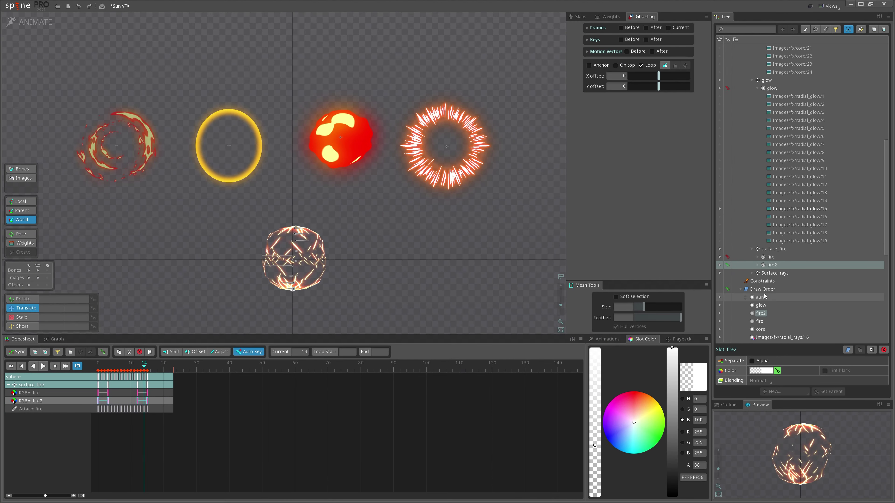
left_click(30, 22)
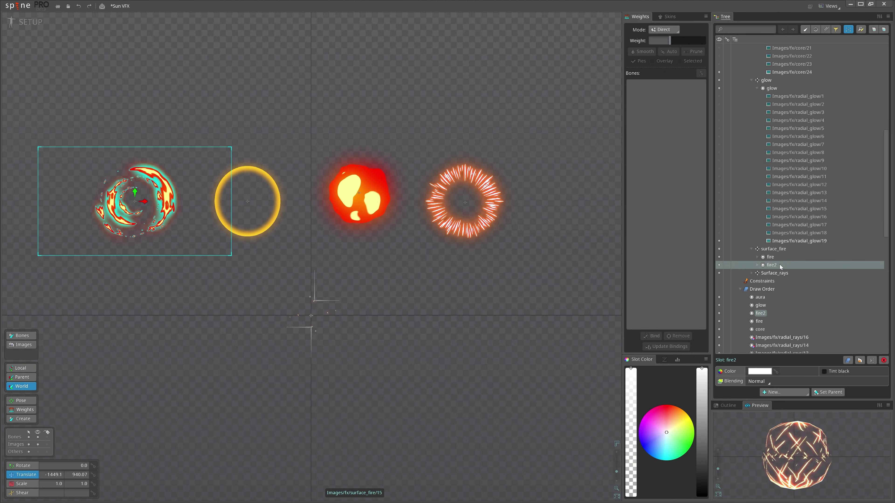
key("Delete")
Duplicate the surface_fire bone together with its animation keys
left_click(860, 321)
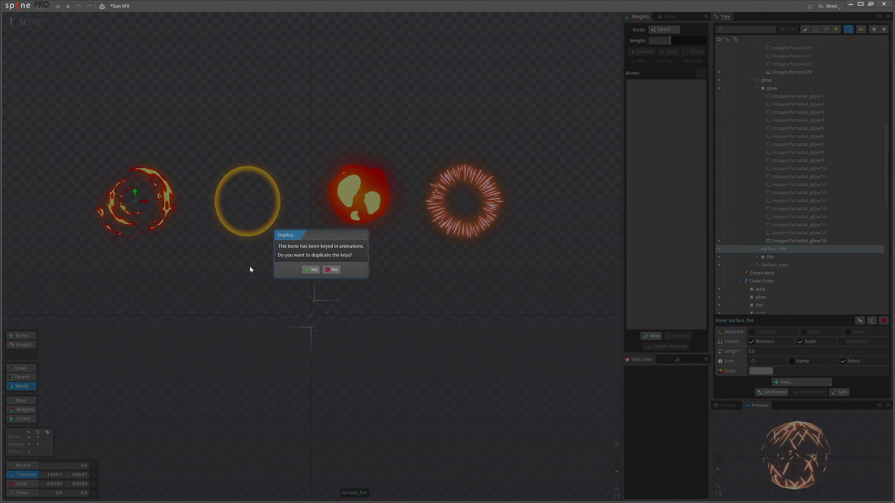
left_click(313, 271)
left_click_drag(463, 280, 408, 271)
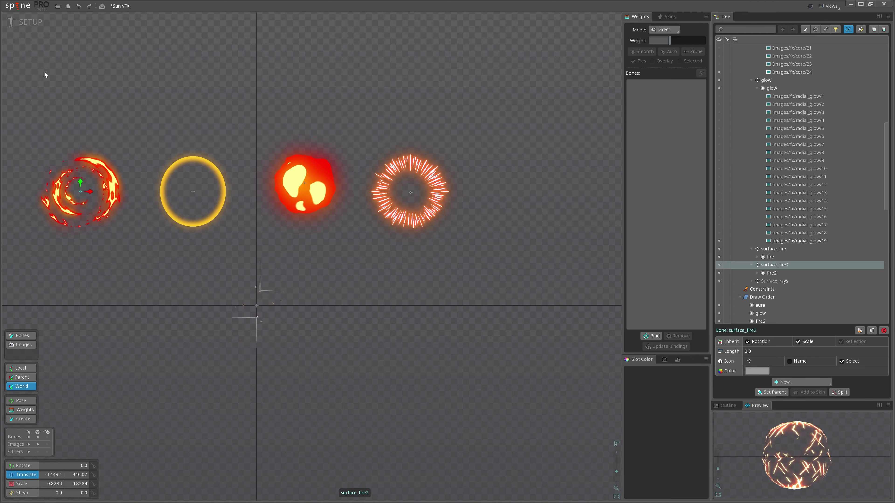
scroll(239, 271, "up", 2)
Move the fire2 slot under the surface_fire bone and delete the empty surface_fire2 bone
left_click(771, 273)
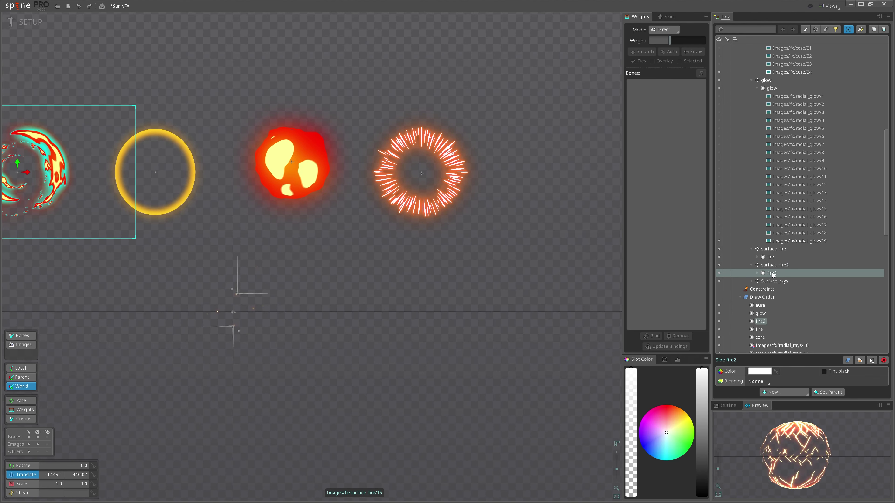
left_click_drag(774, 249, 774, 249)
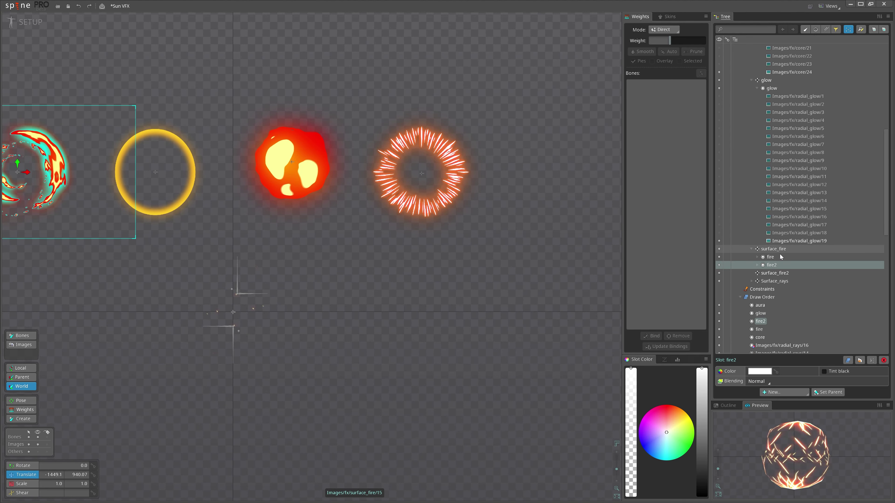
left_click(783, 274)
key("Delete")
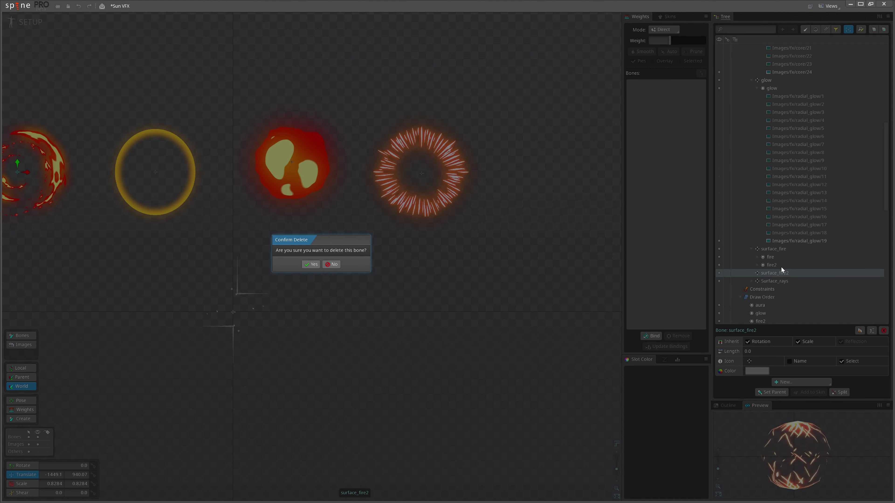
key("Return")
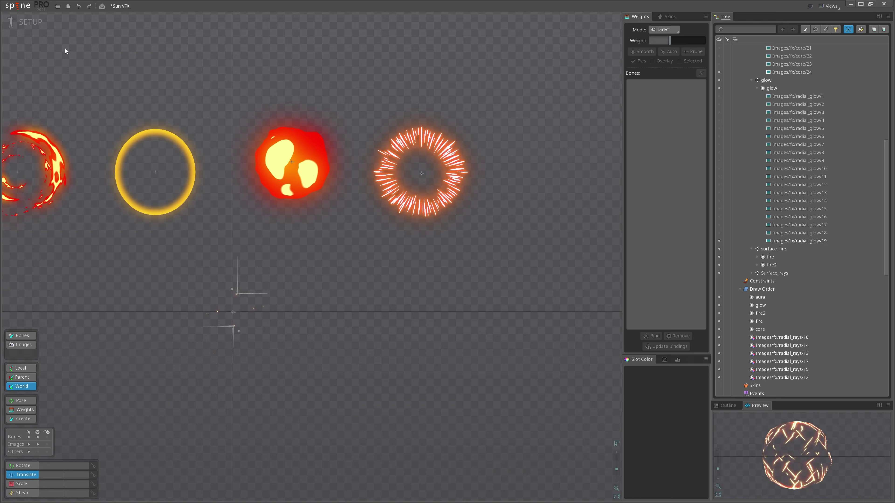
In animate mode, shift the fire2 attachment and colour keys 8 frames later, so both start at frame 8
left_click(30, 22)
scroll(204, 238, "down", 1)
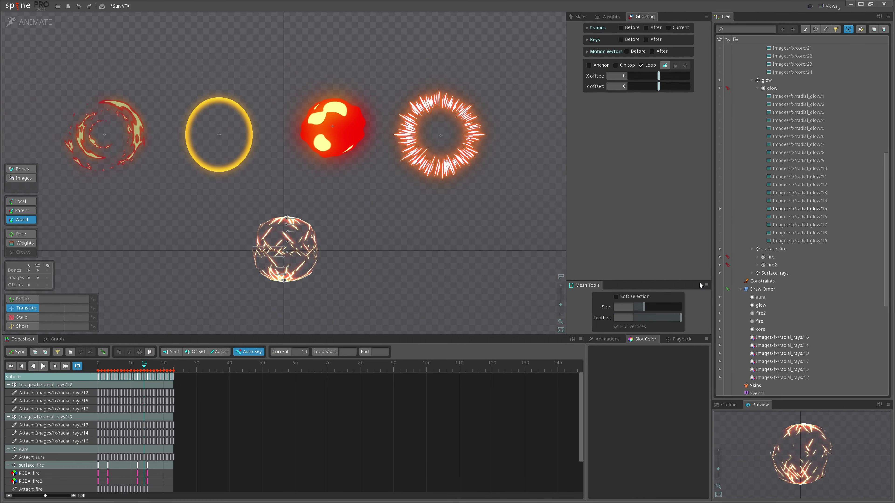
left_click(779, 249)
mouse_move(160, 420)
left_mouse_down()
mouse_move(86, 417)
mouse_move(122, 418)
left_mouse_up()
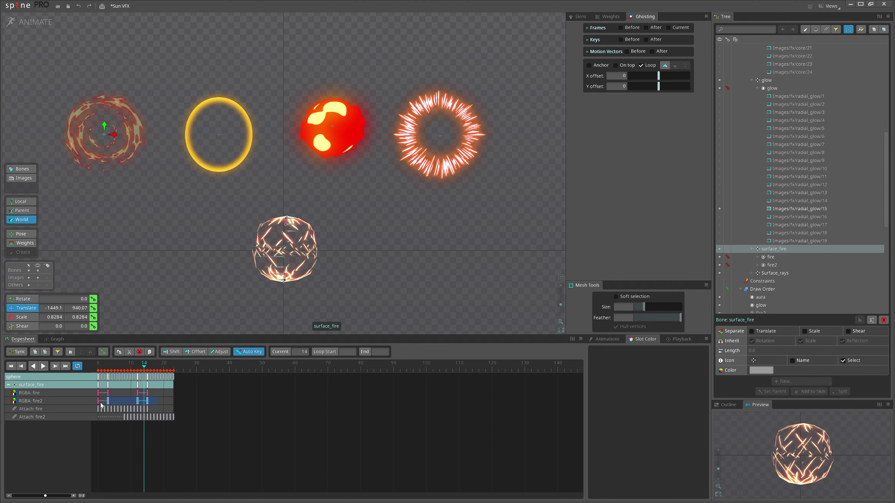
left_click_drag(108, 402, 130, 403)
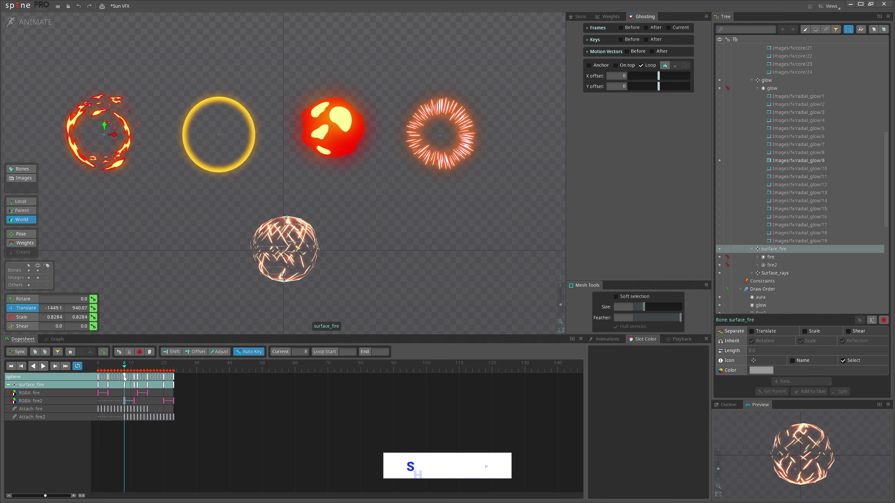
Copy and paste the selected surface_fire key, and play the animation to check the fire loop
key("ctrl+c")
key("ctrl+v")
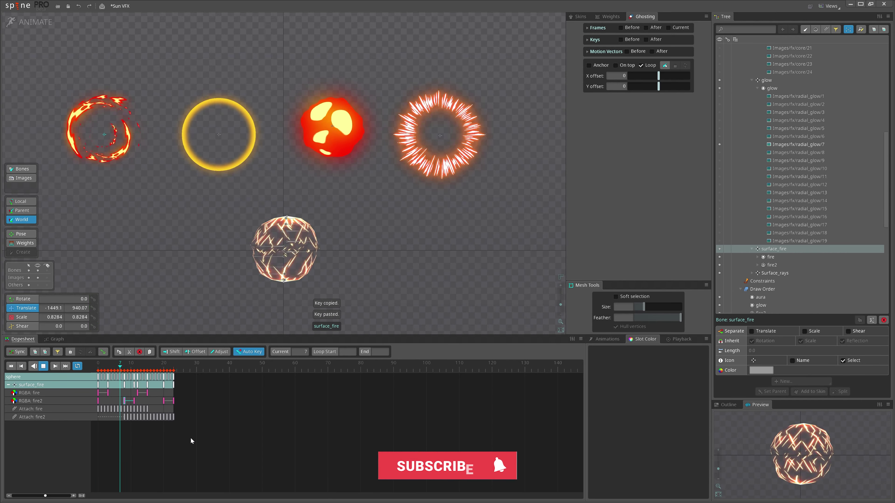
left_click_drag(146, 252, 178, 276)
key("space")
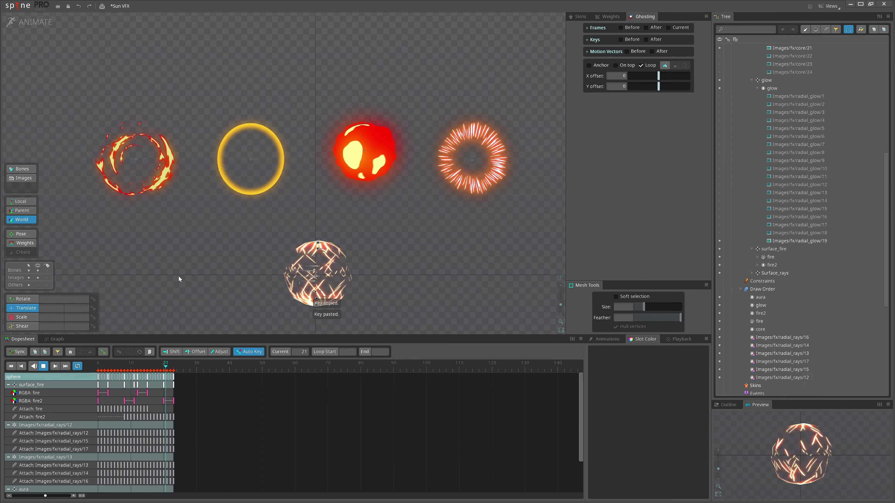
Stretch the glow slot's attachment keys to end at frame 23, and save the project
left_click(240, 189)
left_click_drag(176, 390, 75, 403)
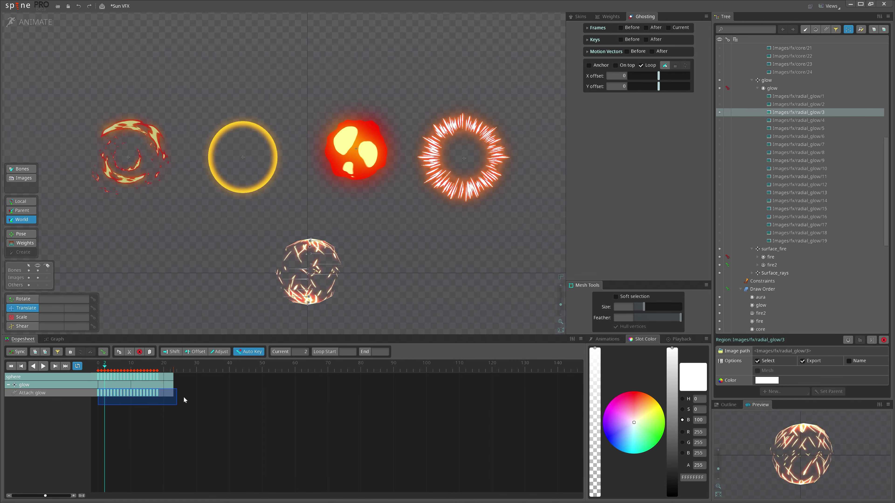
left_click_drag(192, 392, 197, 392)
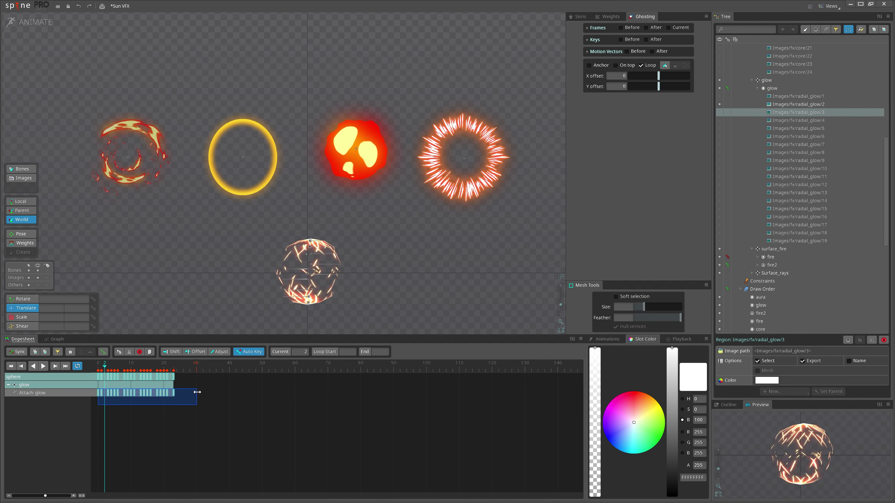
left_click(205, 422)
key("d")
scroll(503, 254, "down", 4)
key("ctrl+s")
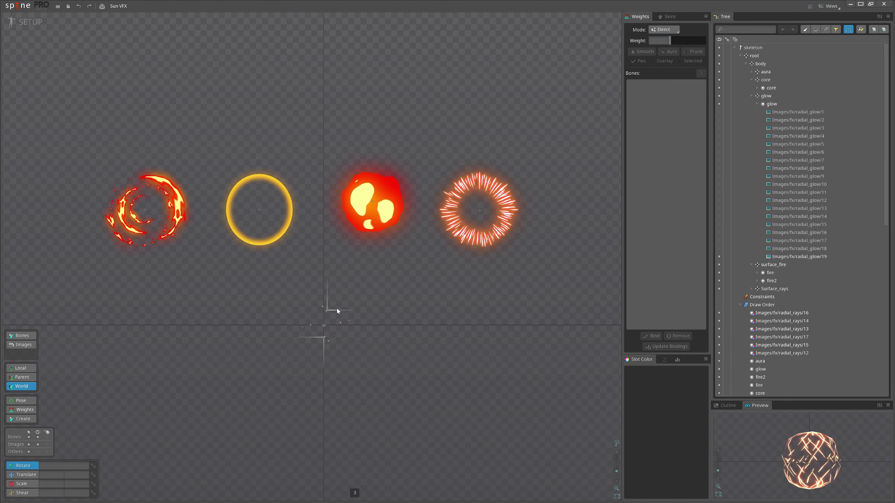
scroll(336, 309, "up", 5)
scroll(396, 315, "down", 2)
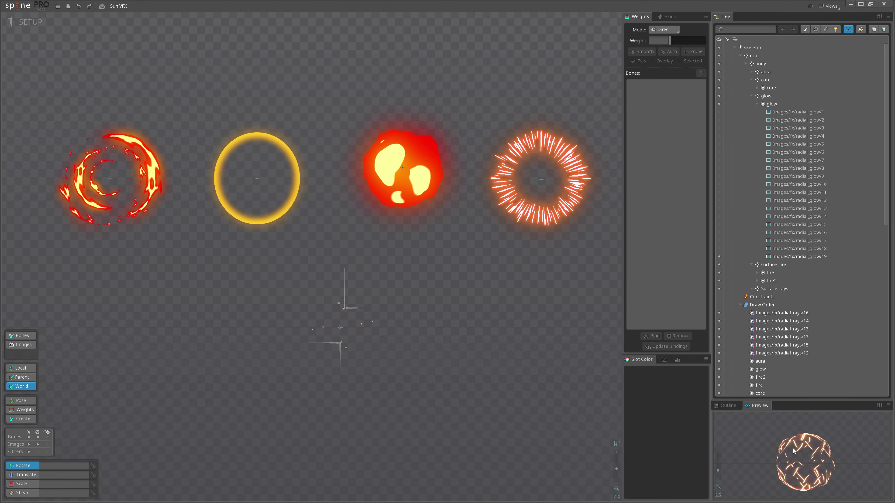
scroll(436, 340, "down", 2)
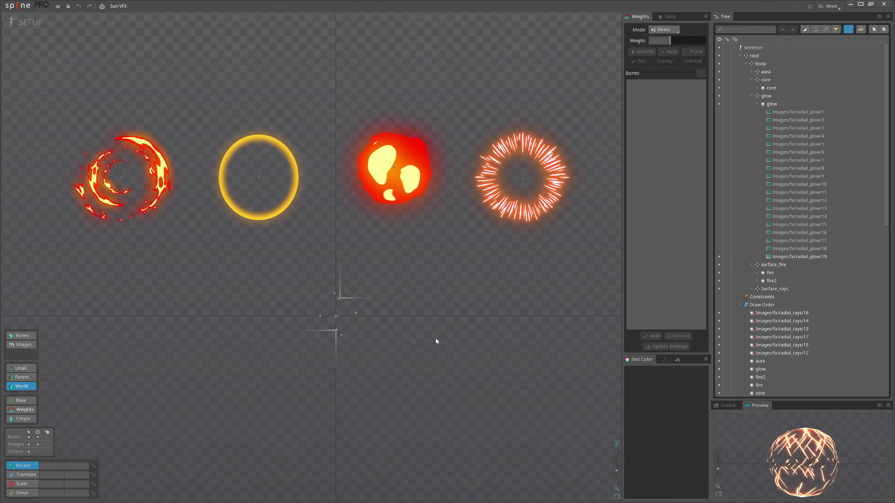
key("v")
left_click_drag(276, 190, 362, 282)
key("ctrl+z")
left_click_drag(505, 310, 489, 311)
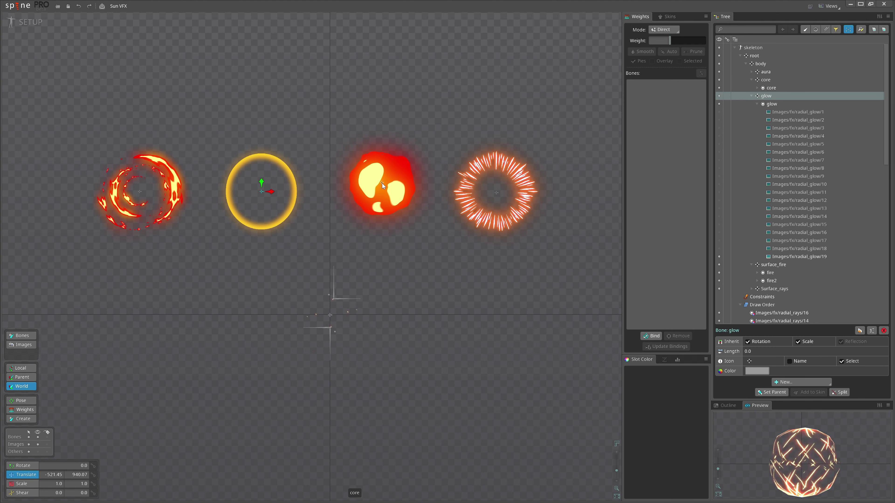
left_click(382, 184)
scroll(429, 268, "up", 2)
left_click_drag(432, 252, 390, 349)
key("ctrl+z")
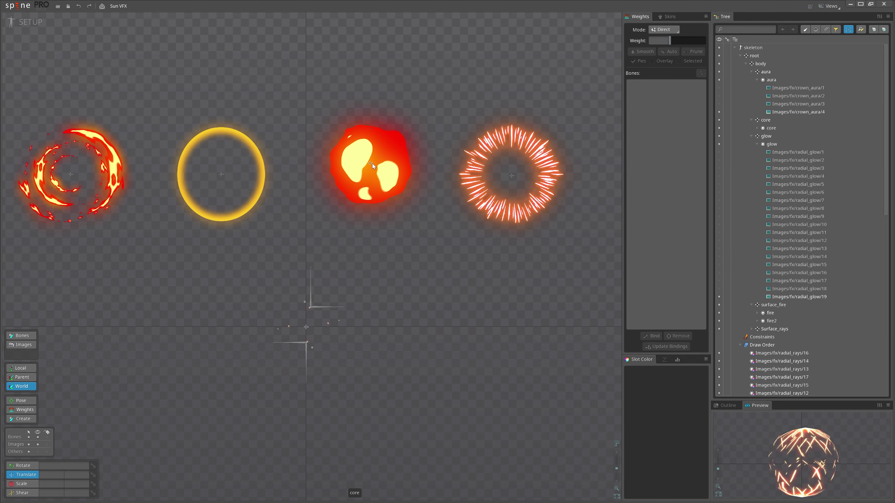
Move the core bone near the origin, to about X 20.6 and Y 22.2, and set the core slot's blending to Additive
left_click_drag(372, 164, 310, 331)
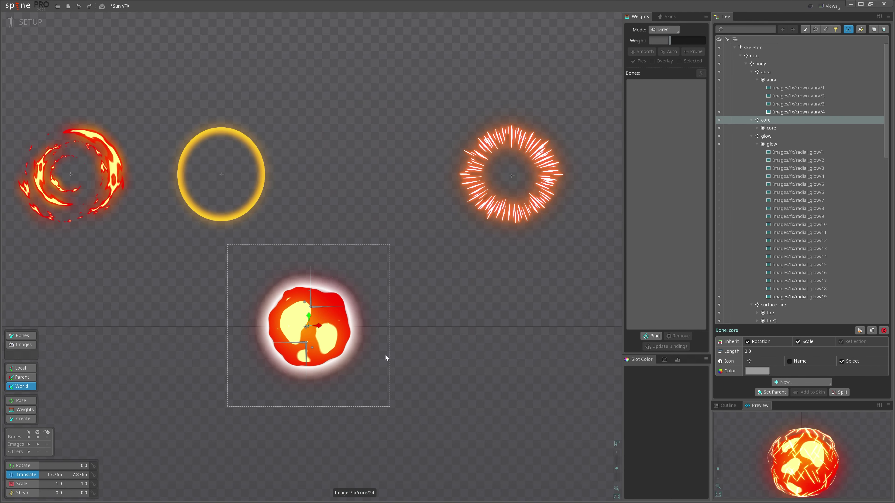
left_click_drag(412, 359, 412, 355)
left_click(772, 128)
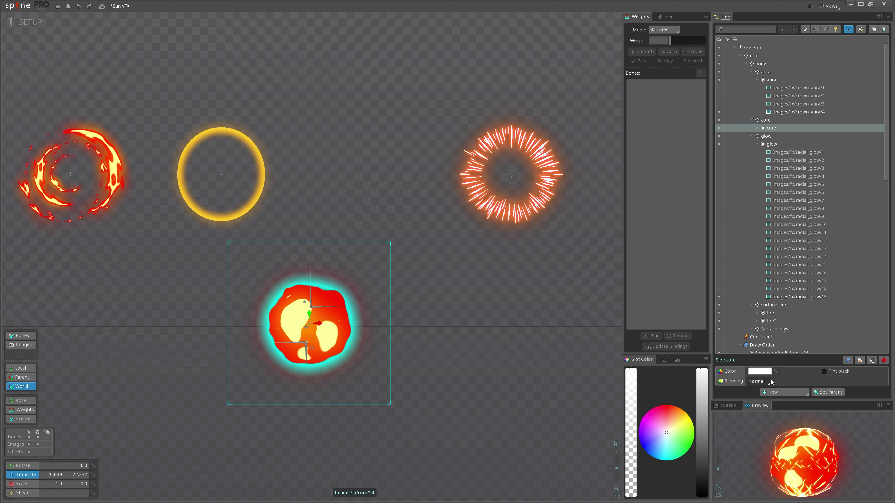
left_click(758, 381)
left_click(758, 400)
left_click_drag(431, 451, 429, 426)
scroll(429, 426, "down", 3)
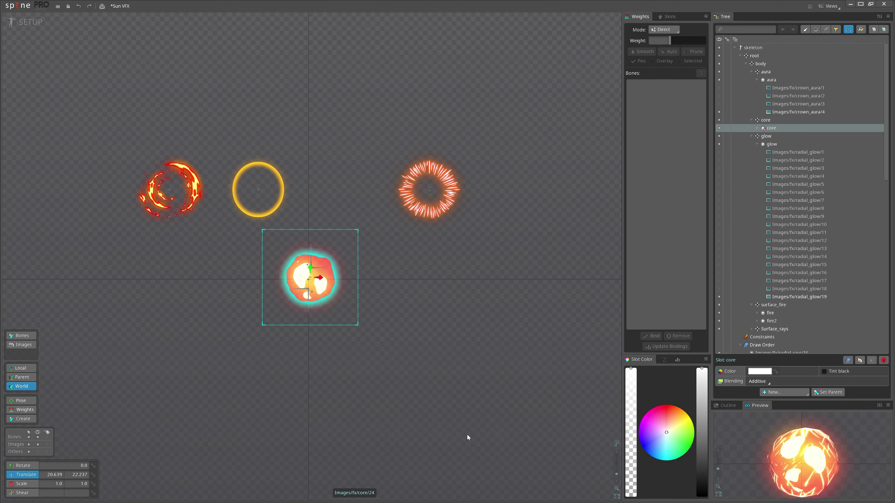
Duplicate the core bone with its slot, and scale the core2 copy down to about 0.83
left_click(770, 120)
scroll(398, 326, "up", 2)
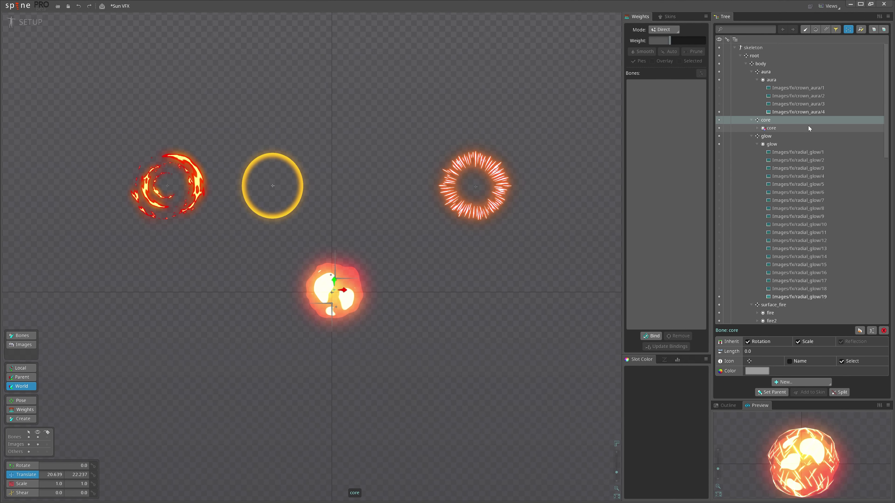
left_click(795, 128)
left_click(781, 120)
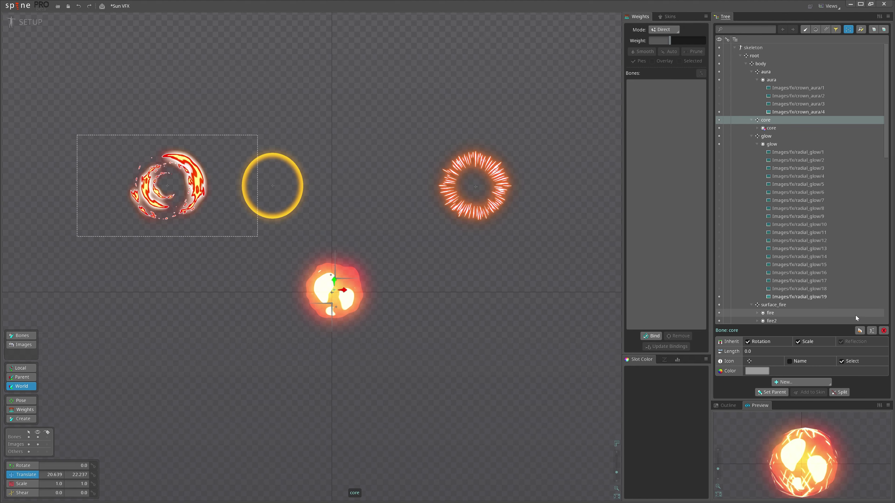
key("ctrl+d")
key("Return")
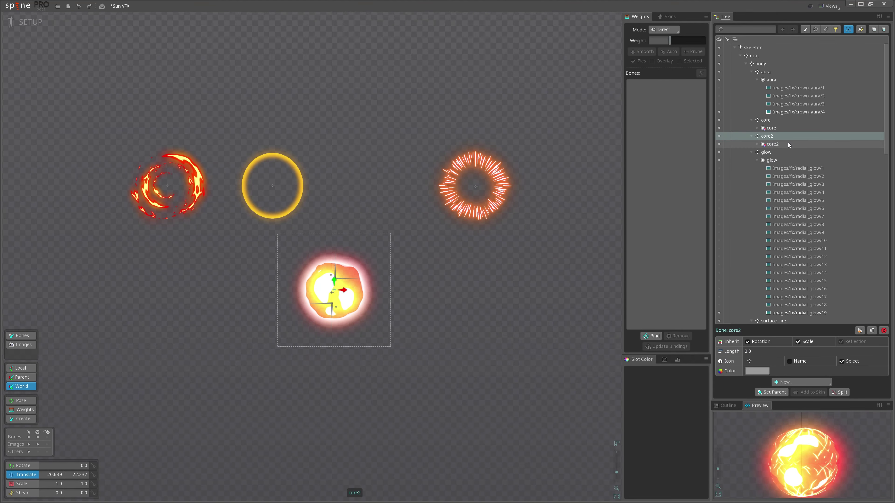
left_click_drag(539, 349, 533, 351)
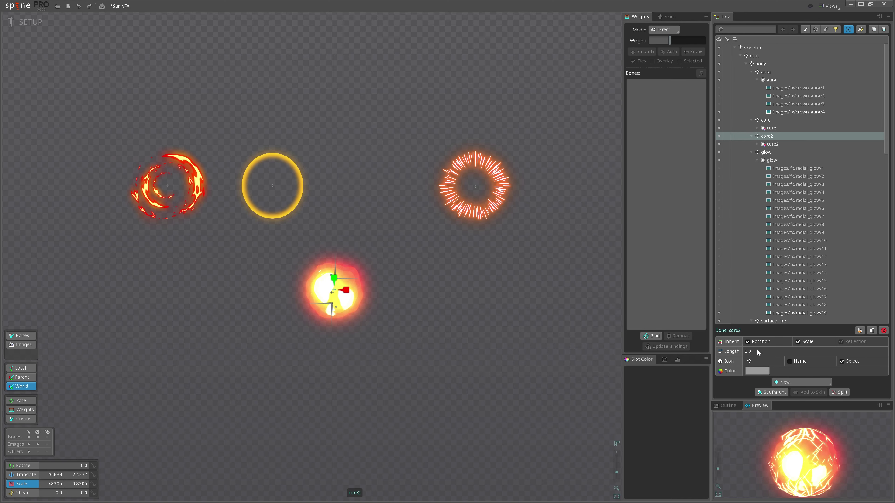
Set the core2 slot's blending to Normal
left_click(775, 144)
left_click(758, 382)
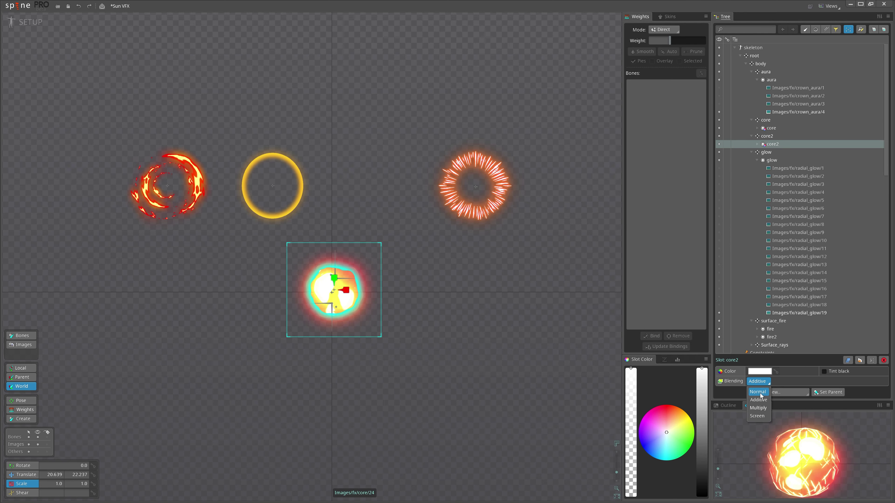
left_click(759, 392)
scroll(483, 370, "up", 2)
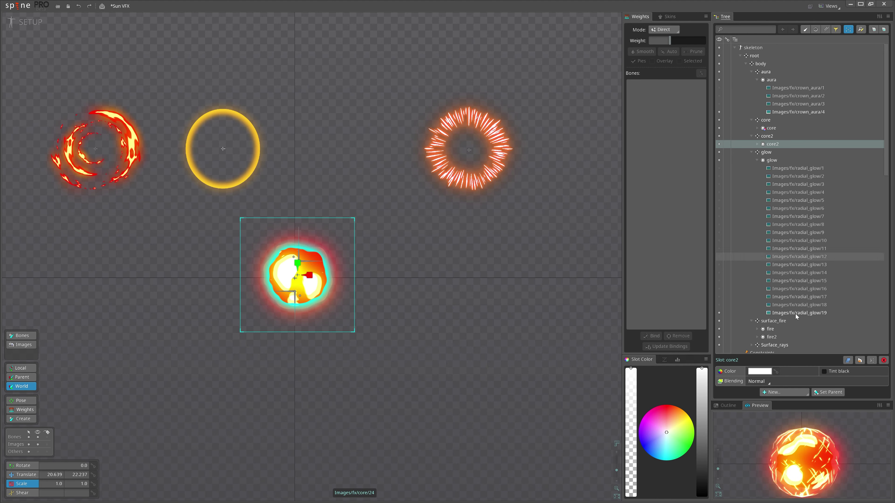
left_click_drag(405, 344, 455, 337)
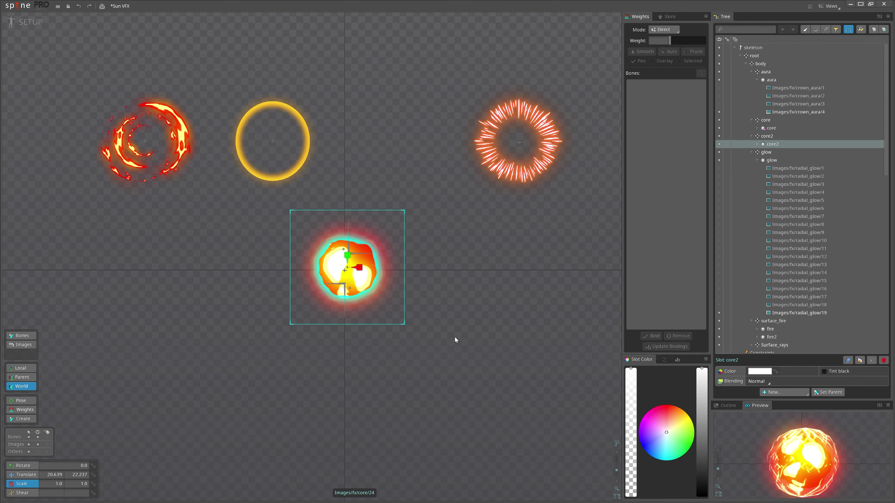
left_click(770, 120)
key("v")
left_click_drag(424, 380, 449, 379)
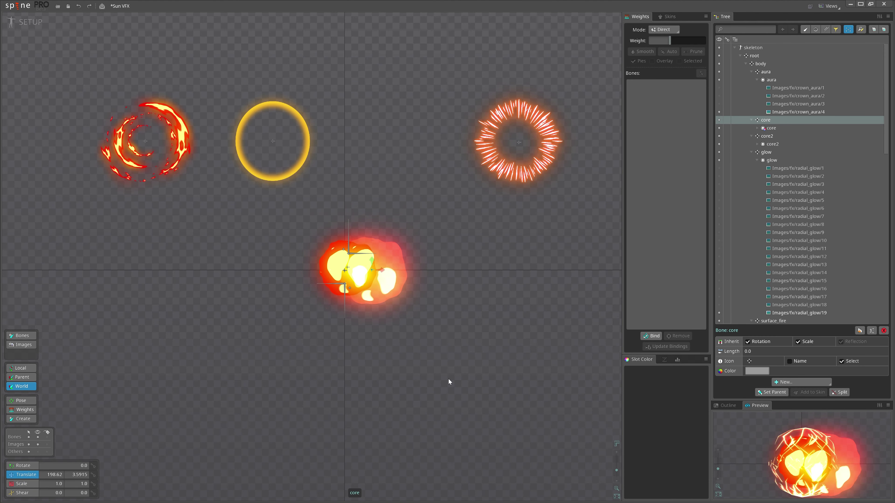
key("ctrl+z")
Rotate the core2 bone to about 303 degrees, and save the project
left_click(769, 135)
key("c")
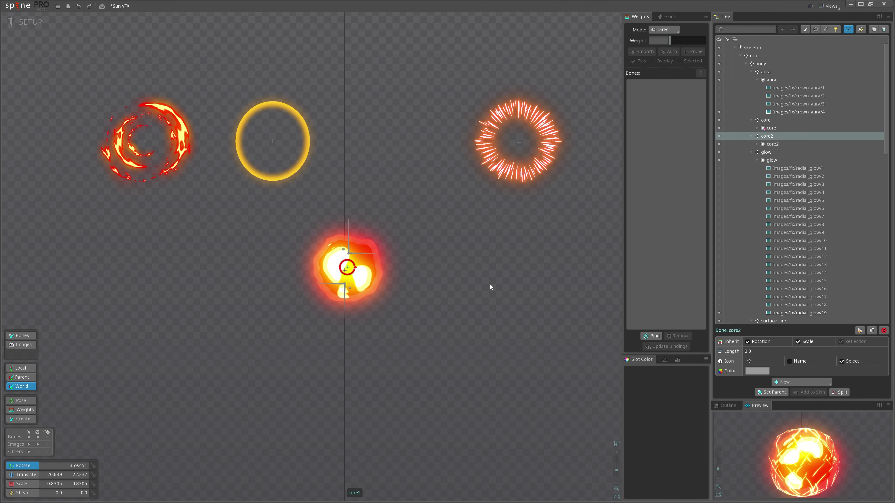
left_click_drag(490, 284, 423, 403)
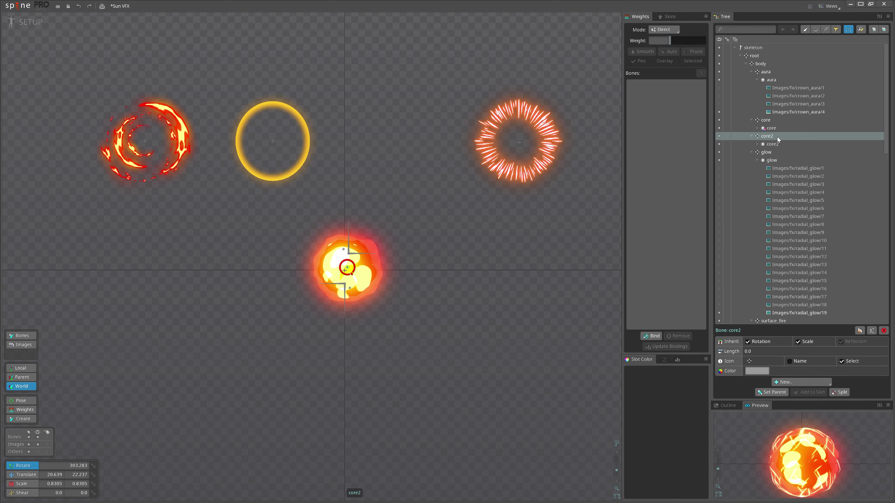
scroll(410, 353, "down", 2)
key("ctrl+s")
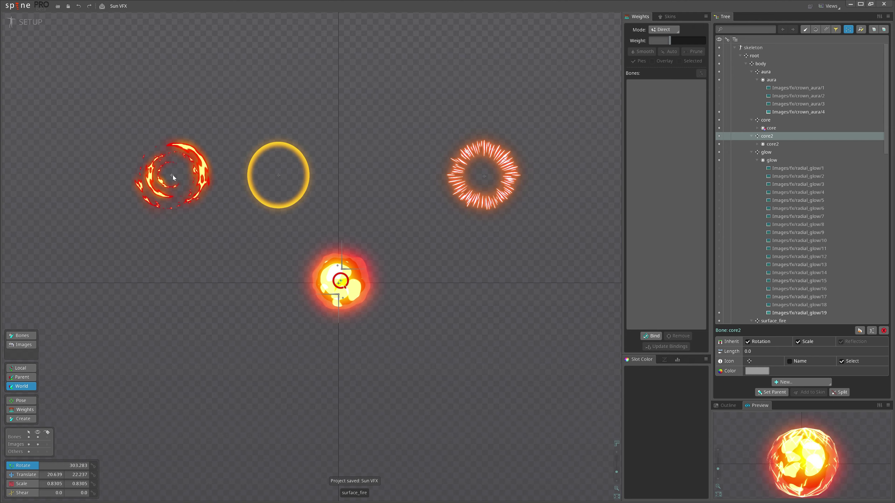
Move the surface_fire bone onto the core, to about X 10.9 and Y 31.7
left_click(173, 178)
left_click_drag(446, 296, 403, 272)
key("v")
left_click_drag(354, 218, 475, 324)
key("ctrl+z")
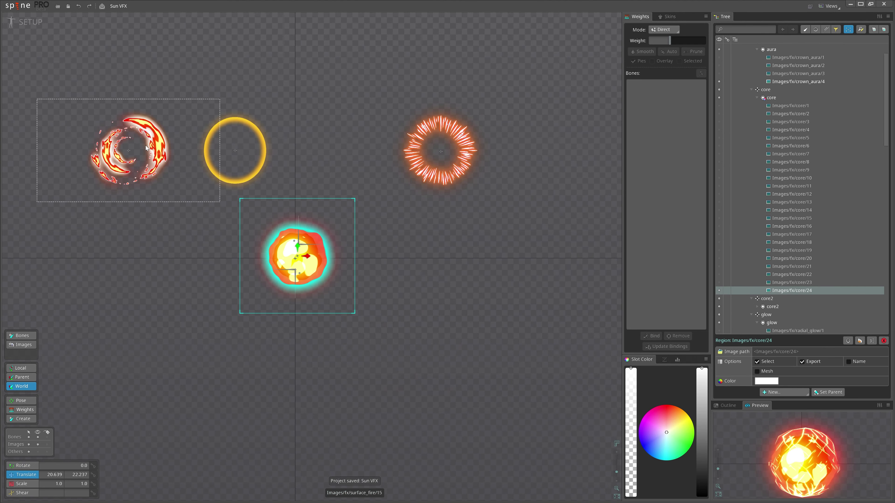
left_click_drag(147, 148, 315, 251)
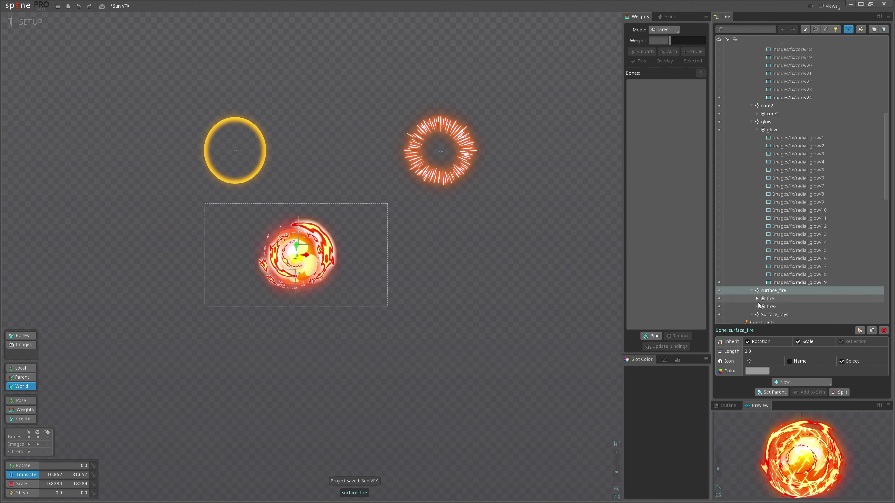
Set the blending of both the fire and fire2 slots to Additive
left_click(770, 299)
left_click(772, 306, "ctrl")
left_click(757, 382)
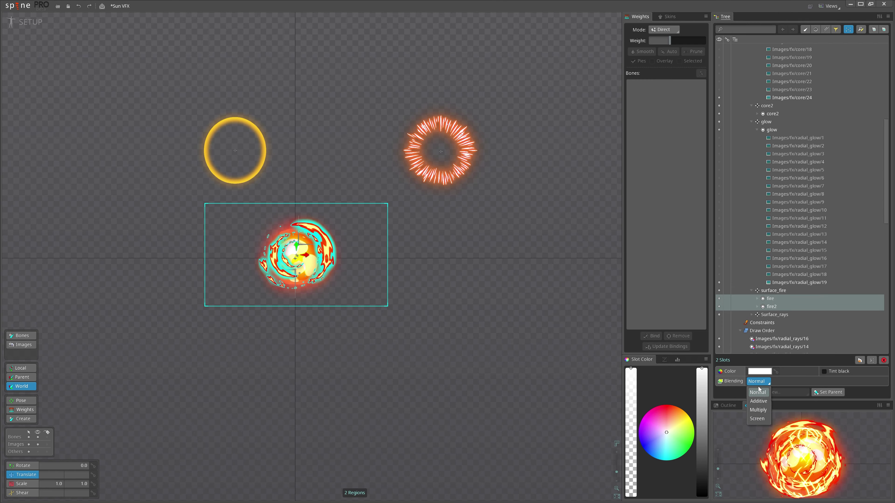
left_click(758, 400)
scroll(340, 338, "up", 3)
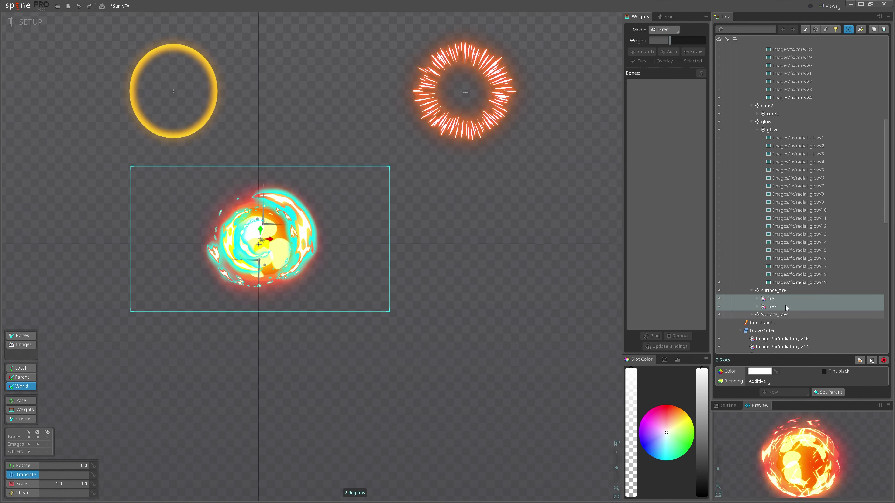
Scale the surface_fire bone to about 0.64 at about X 12.2 and Y 33, and save the project
left_click(773, 290)
scroll(406, 251, "up", 1)
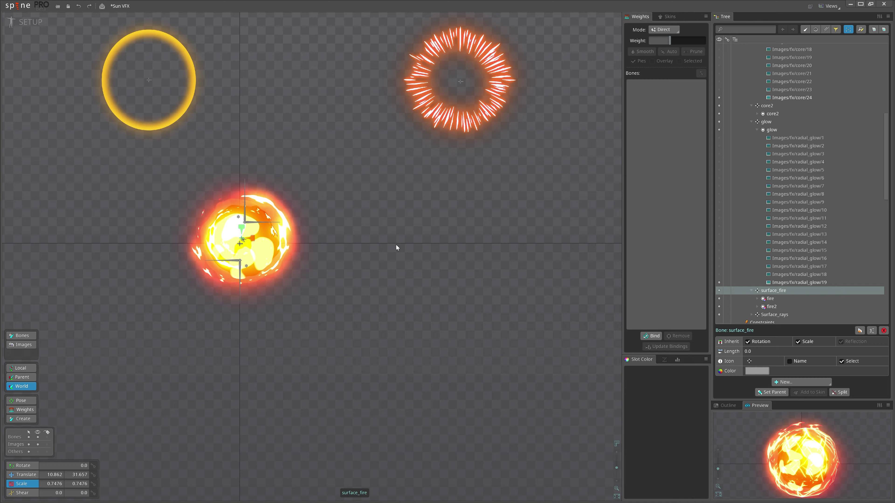
left_click_drag(396, 245, 398, 249)
key("v")
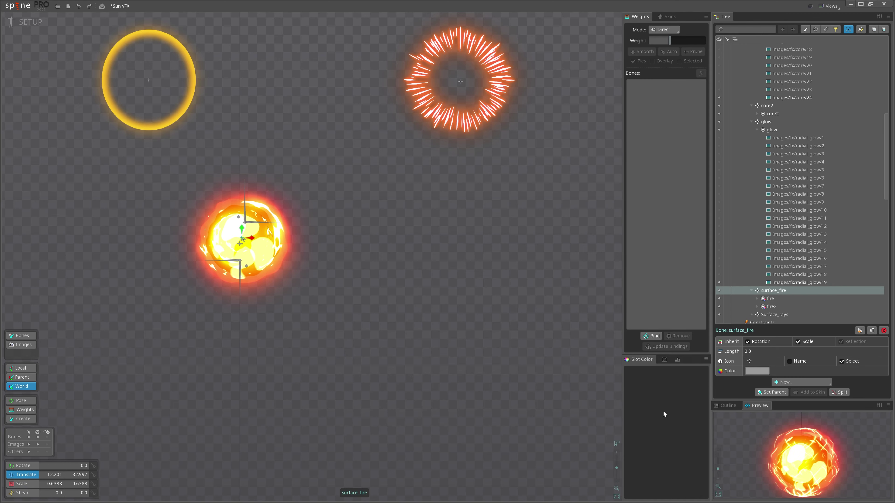
left_click_drag(355, 352, 373, 357)
key("ctrl+s")
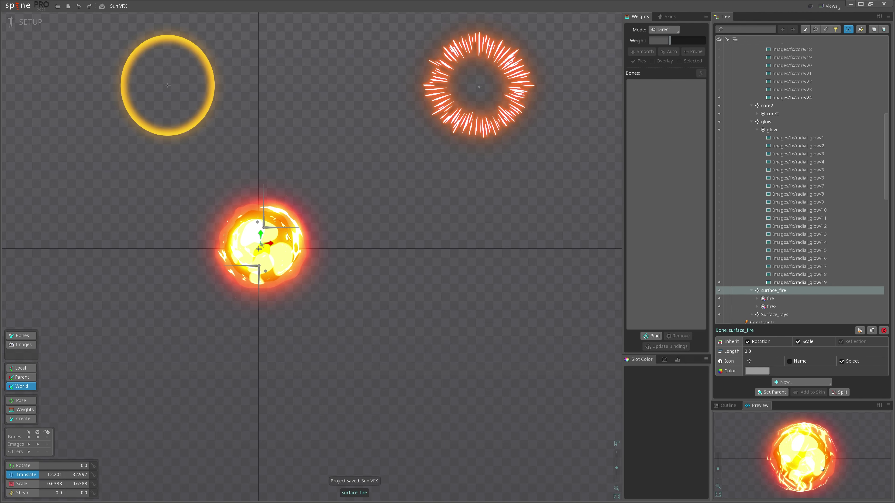
Move the glow bone over the fire core, to about X 20.9 and Y 26, and save the project
left_click_drag(463, 266, 476, 286)
left_click(180, 104)
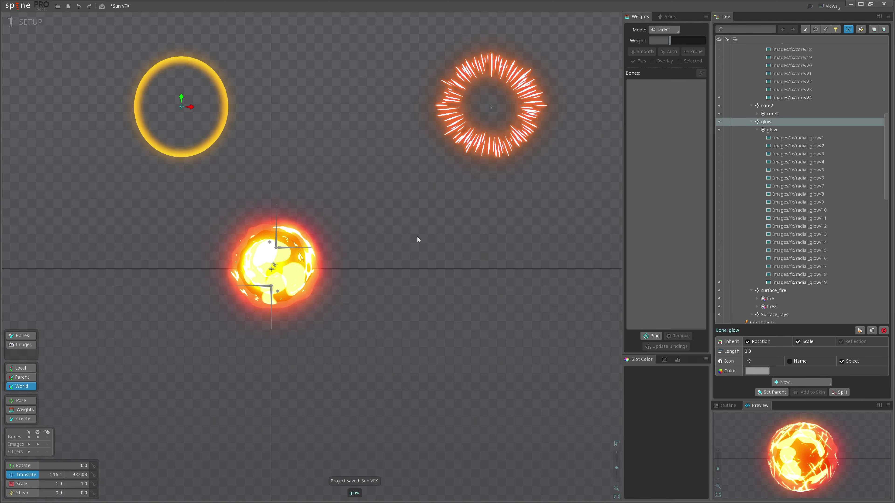
left_click_drag(418, 237, 500, 389)
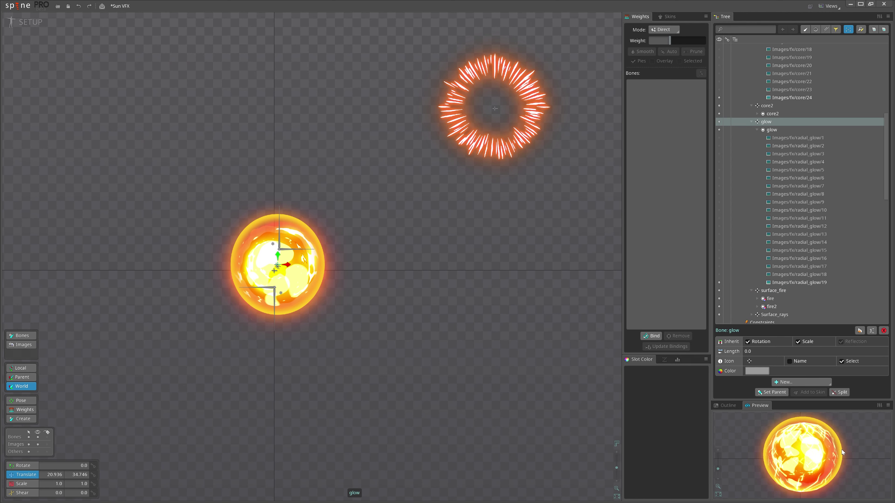
left_click_drag(842, 450, 843, 456)
left_click_drag(432, 345, 419, 330)
scroll(422, 341, "up", 2)
scroll(422, 342, "down", 4)
scroll(411, 347, "up", 2)
left_click_drag(818, 468, 816, 460)
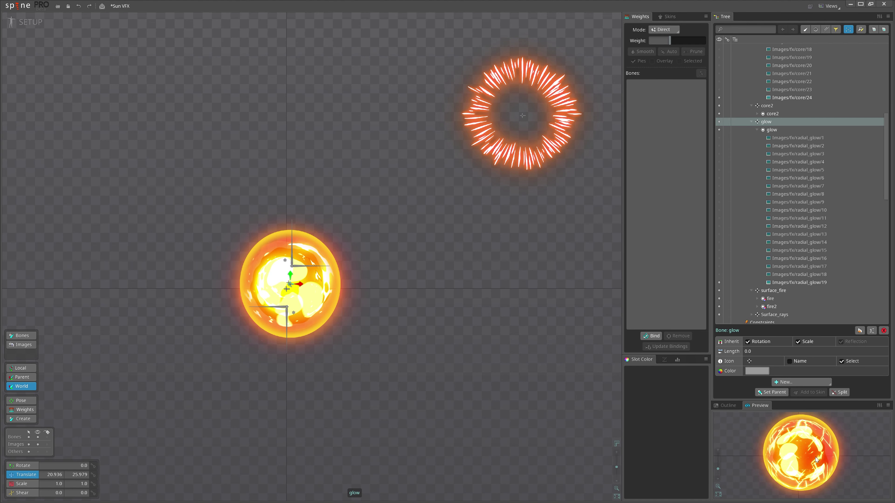
scroll(461, 367, "down", 2)
scroll(416, 356, "up", 3)
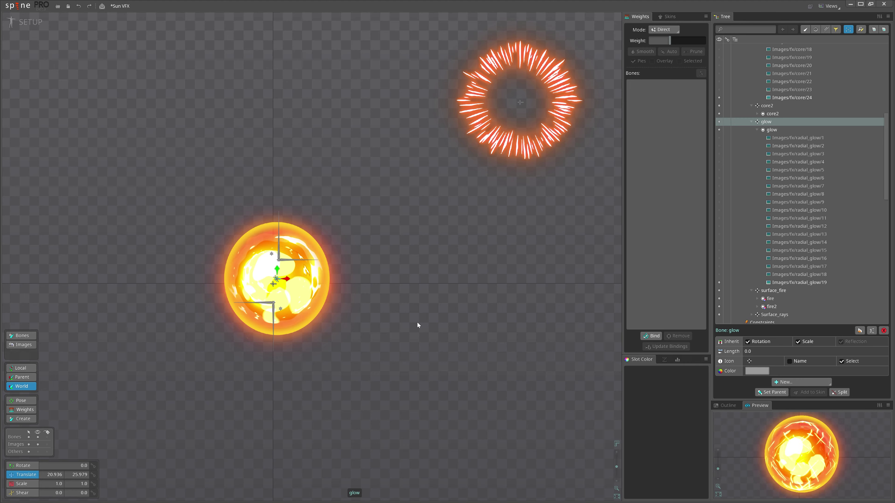
key("ctrl+s")
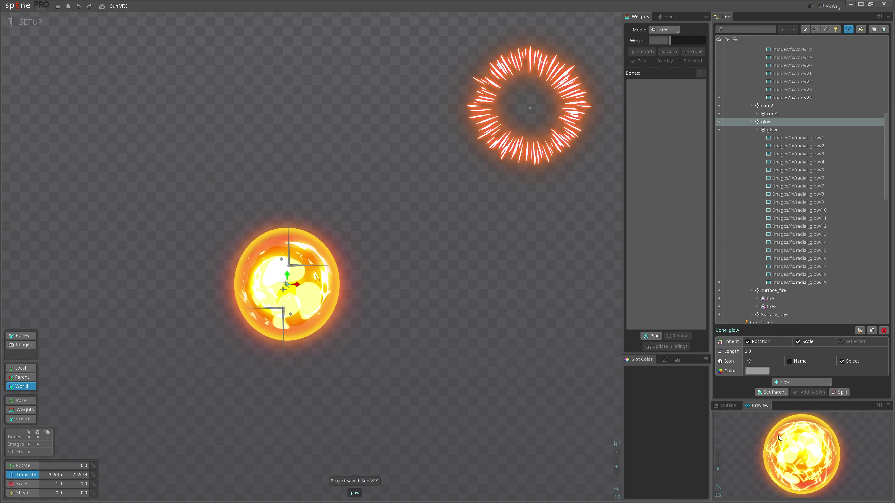
Set the glow slot's blending to Additive
left_click_drag(436, 328, 447, 339)
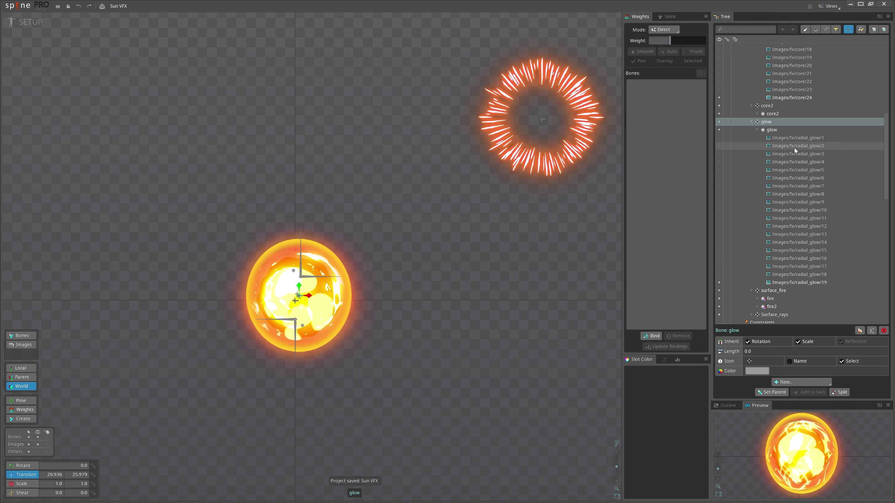
left_click(757, 129)
left_click(772, 130)
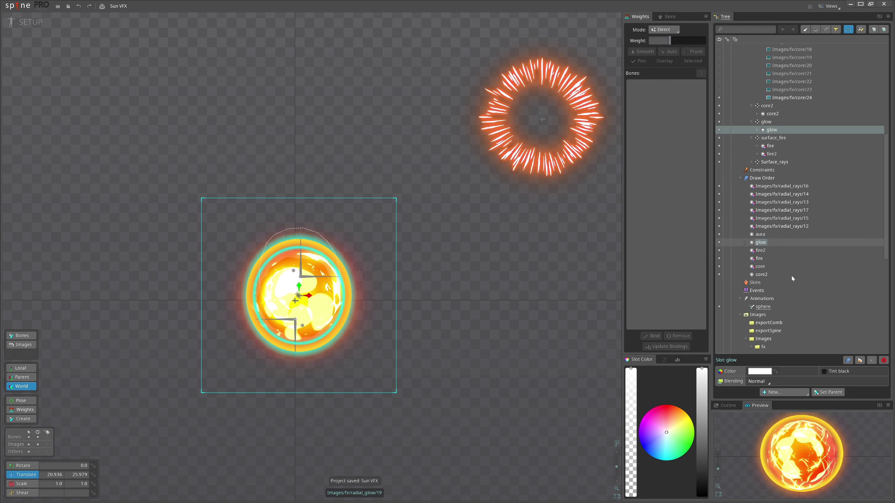
left_click(757, 381)
left_click(757, 394)
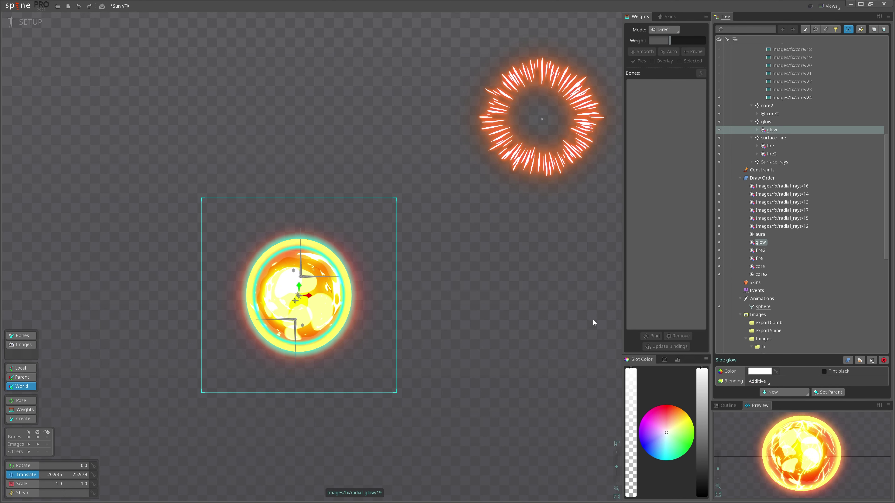
key("space")
Scale the glow bone to about 0.87 at about X 10.2 and Y 8, and save the project
left_click(771, 123)
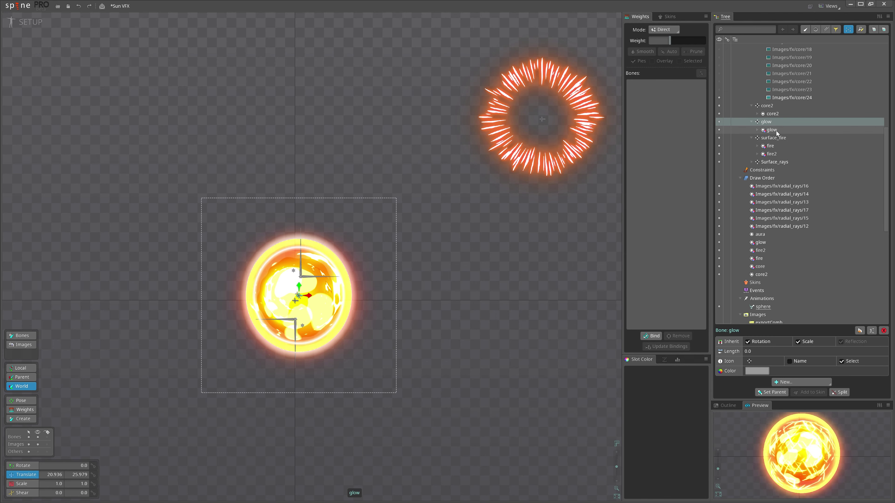
key("b")
left_click_drag(492, 303, 487, 308)
key("v")
key("x")
left_click_drag(488, 308, 488, 306)
key("v")
key("b")
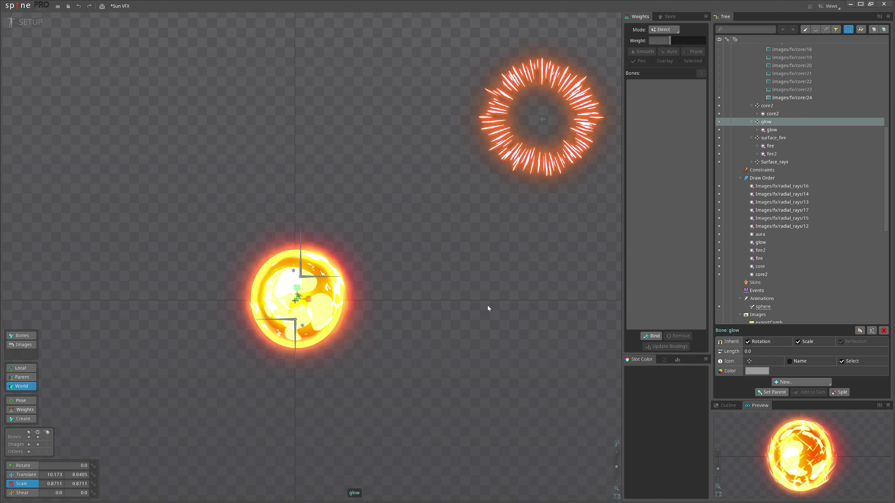
key("ctrl+s")
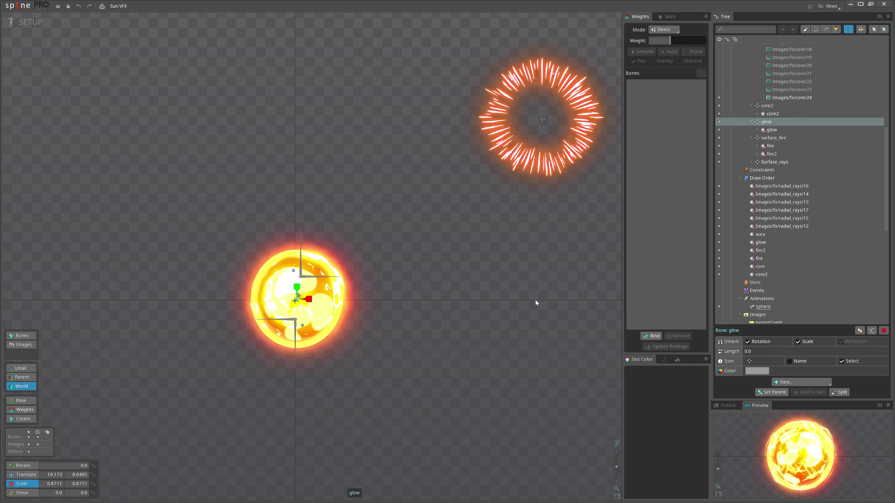
Move the aura bone onto the sun, to about X 34.1 and Y 6.6, and save the project
left_click(547, 128)
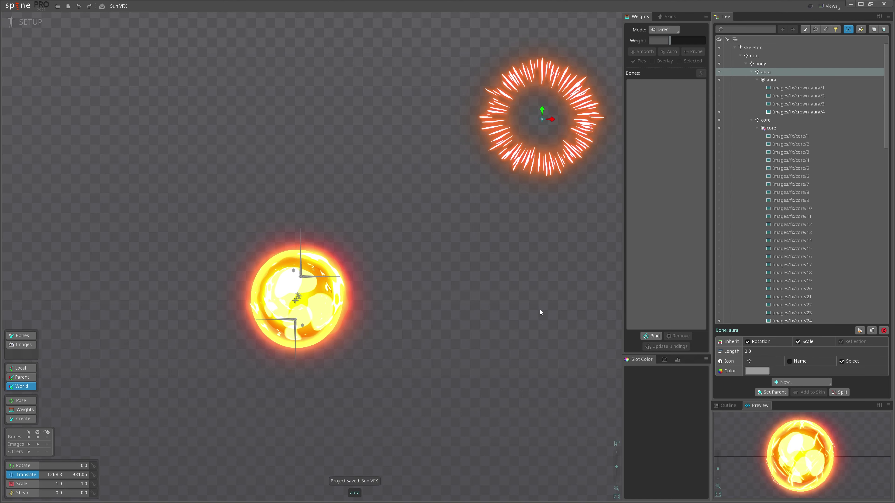
left_click_drag(540, 310, 299, 490)
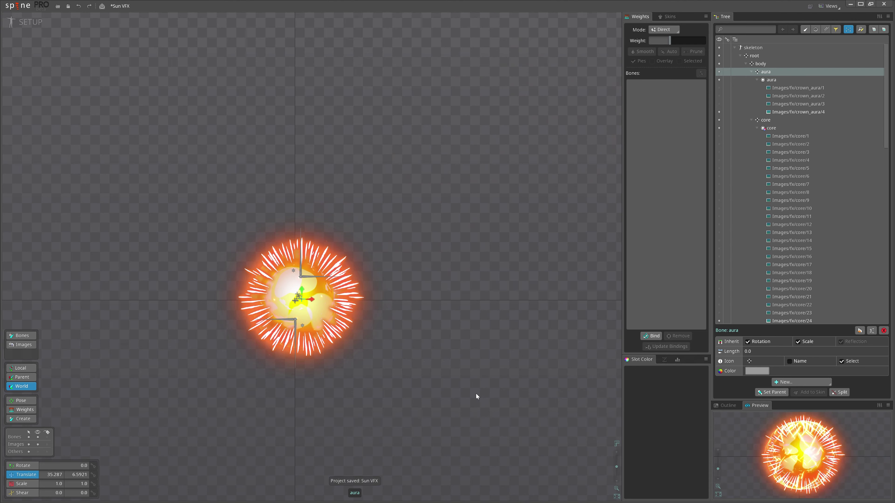
left_click(781, 78)
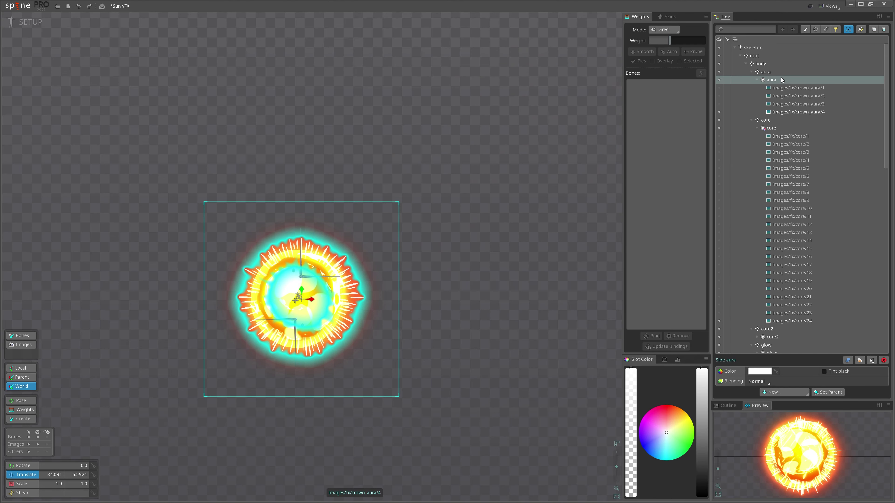
left_click_drag(444, 442, 437, 389)
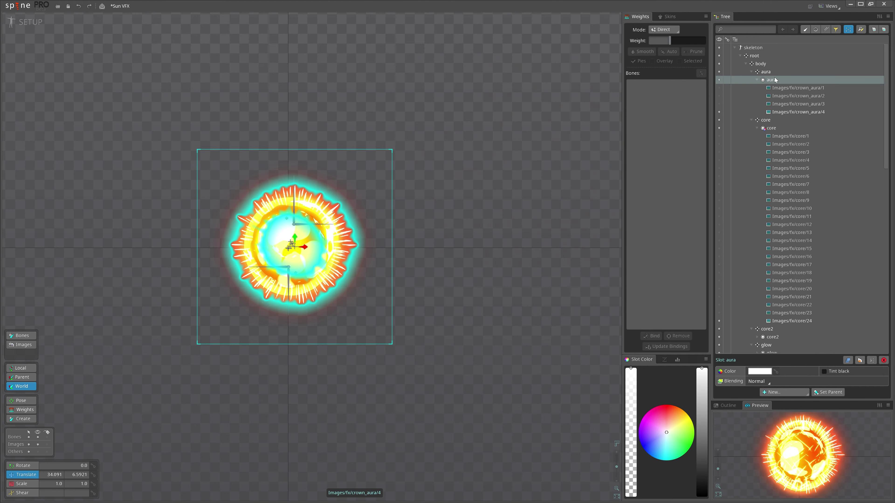
left_click(768, 72)
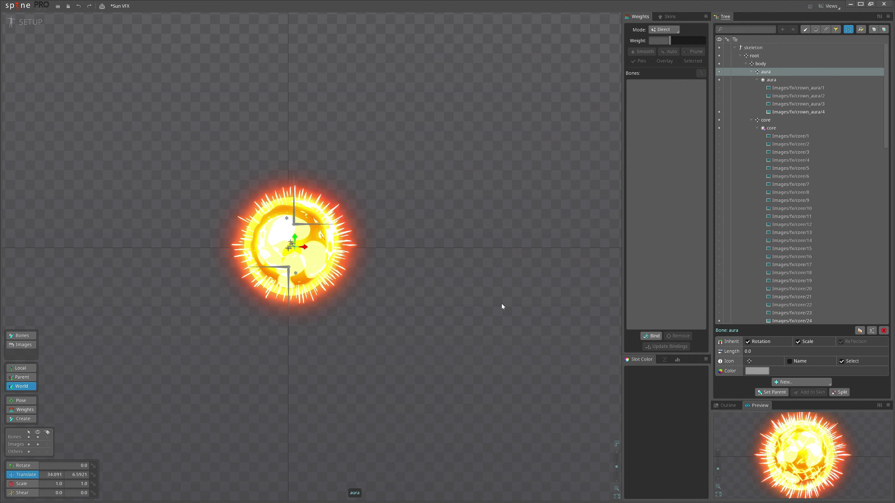
scroll(821, 458, "down", 3)
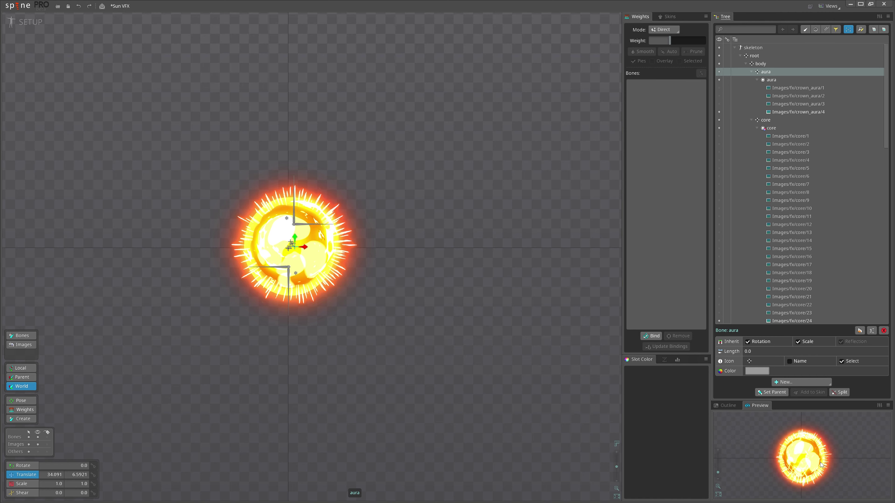
key("ctrl+s")
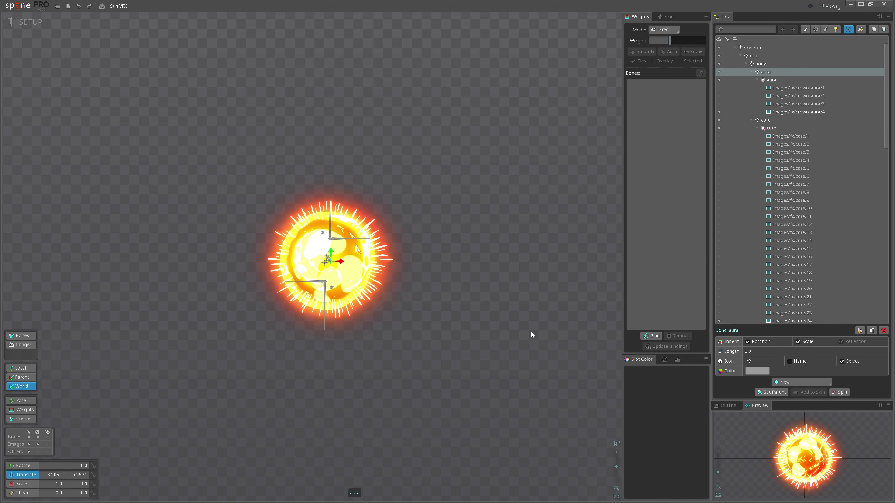
Delete the crown_aura/2, crown_aura/3 and crown_aura/4 attachments from the aura slot
left_click(794, 95)
left_click(799, 113, "shift")
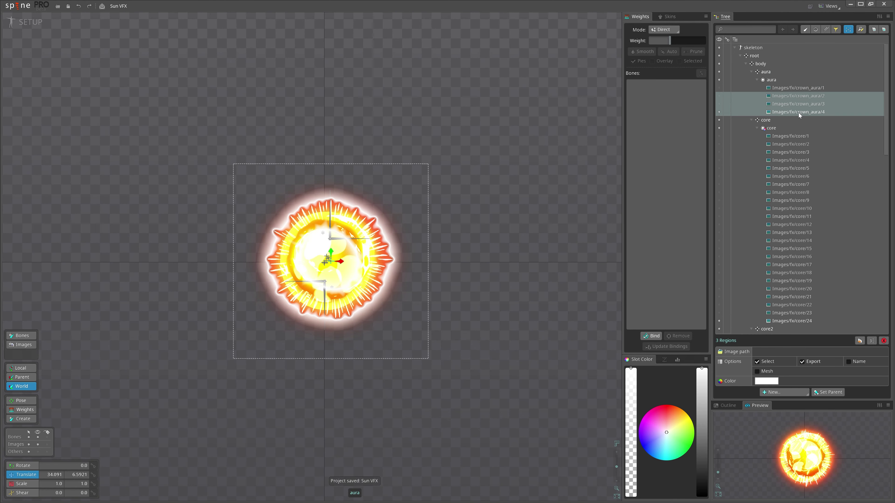
key("Delete")
key("Return")
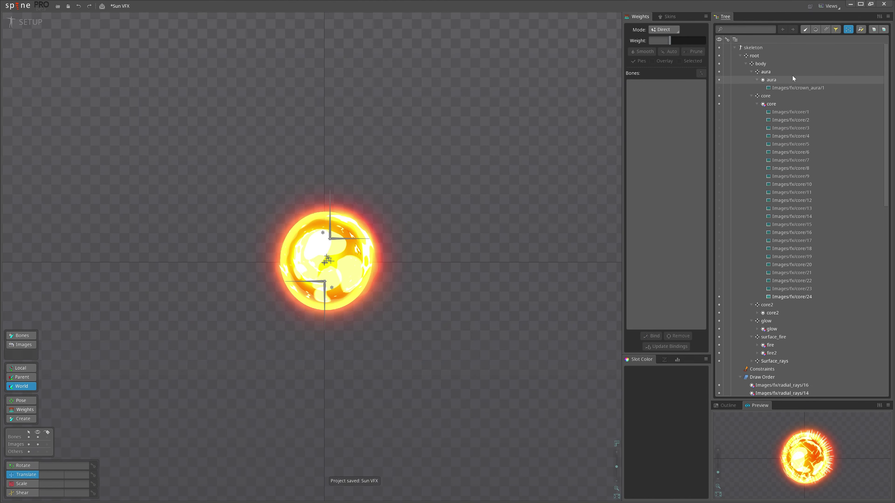
Move the aura bone off the sun to about X -783.9 and Y 263.7 with crown_aura/1 shown, and save the project
left_click(790, 73)
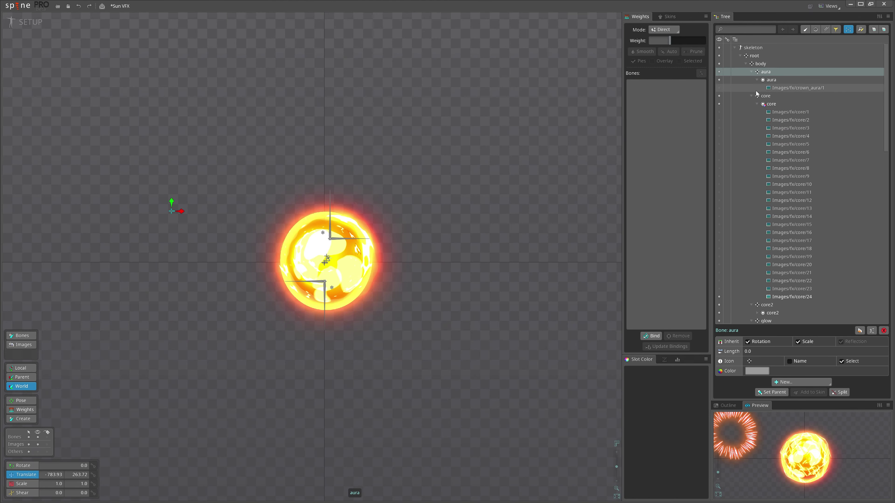
left_click(714, 87)
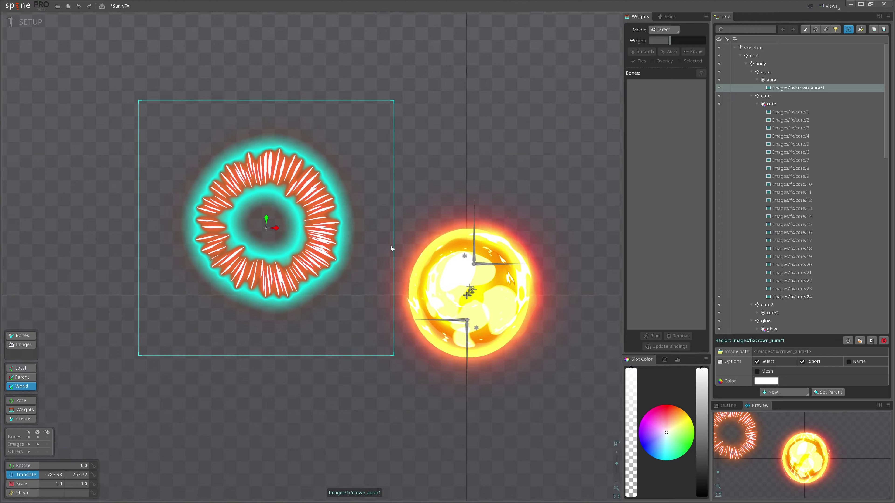
key("ctrl+s")
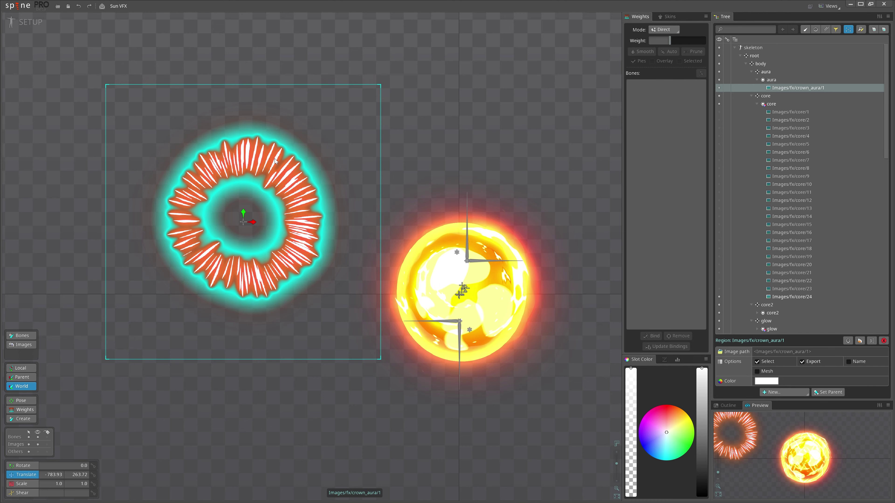
Finish the crown_aura/1 mesh edit with dimming turned off, clear the selection, and save the project
scroll(327, 199, "down", 1)
left_click_drag(365, 229, 353, 206)
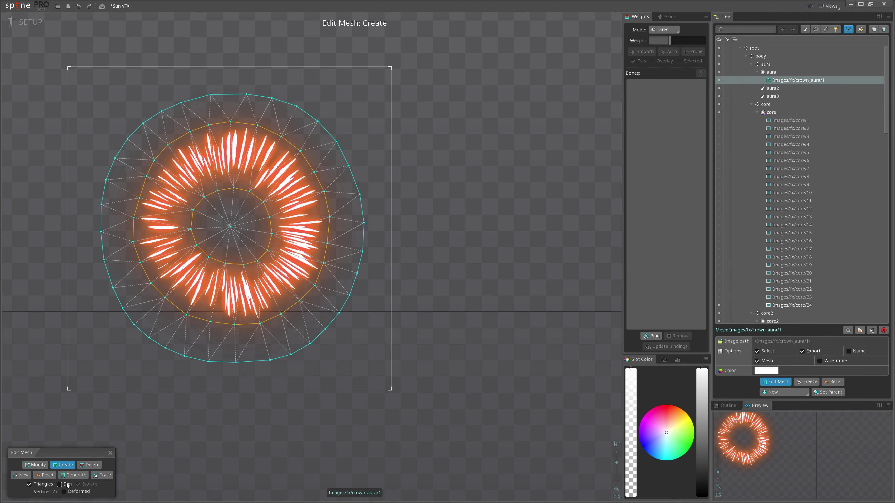
left_click(66, 485)
left_click(66, 485)
left_click(65, 485)
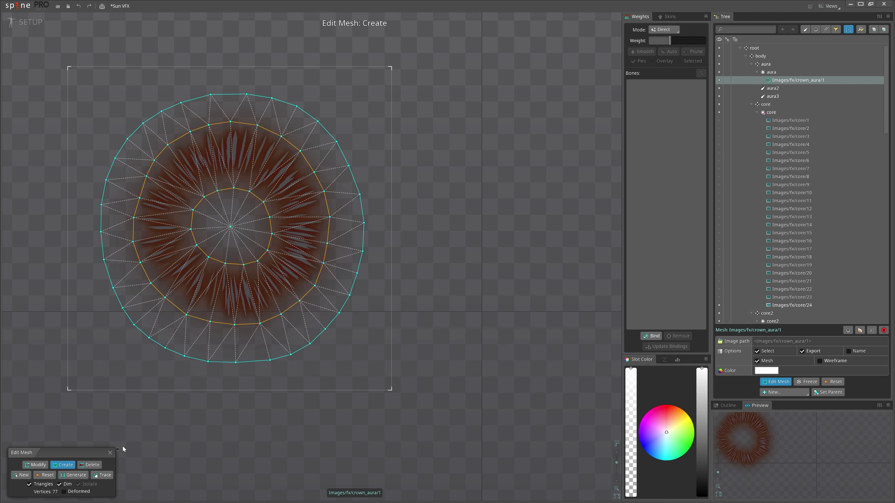
left_click(64, 485)
left_click(108, 454)
left_click_drag(387, 275, 393, 299)
key("space")
key("ctrl+s")
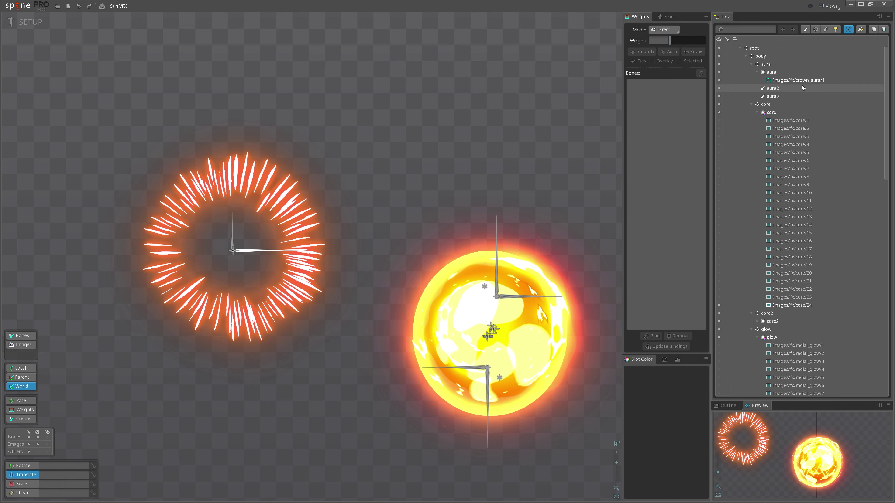
Bind the crown_aura/1 mesh to the aura2 and aura3 bones
left_click(803, 87)
scroll(247, 253, "up", 2)
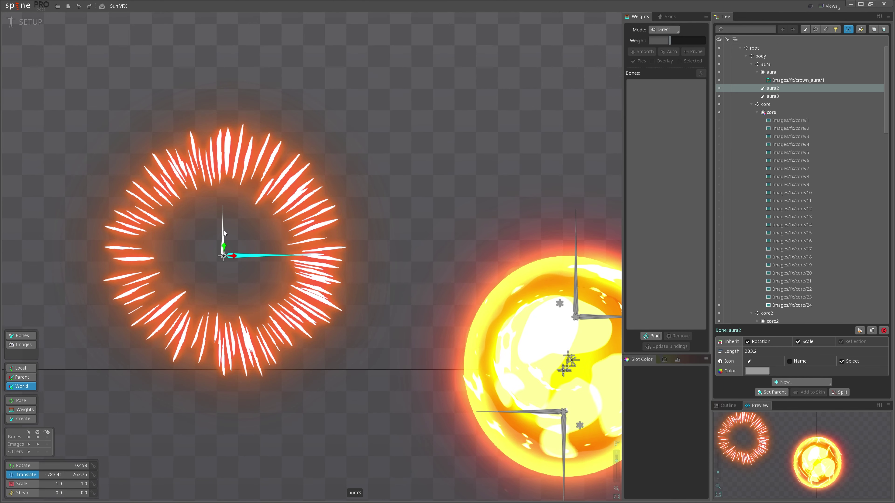
left_click(224, 233, "ctrl")
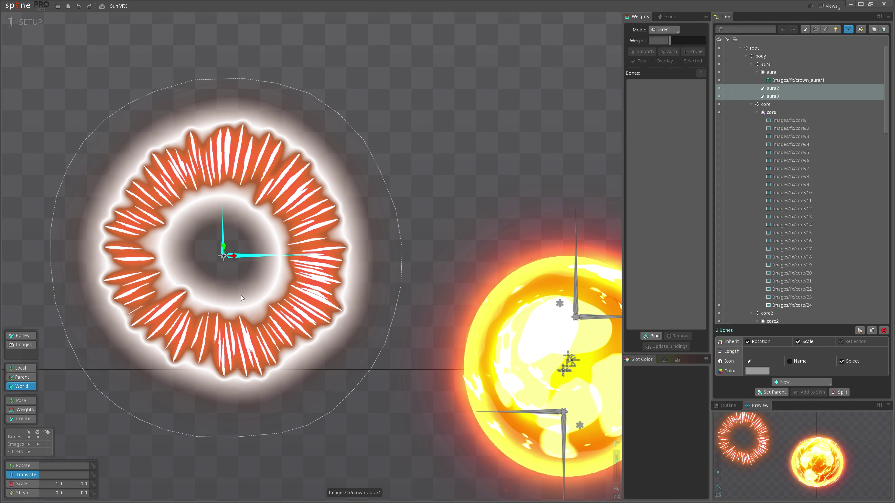
left_click(242, 295, "ctrl")
left_click(651, 336)
Set the weights of all crown_aura/1 mesh vertices to 100 for the aura2 bone
scroll(424, 218, "down", 2)
left_click_drag(223, 211, 223, 197)
left_click_drag(64, 40, 612, 413)
left_click(655, 93)
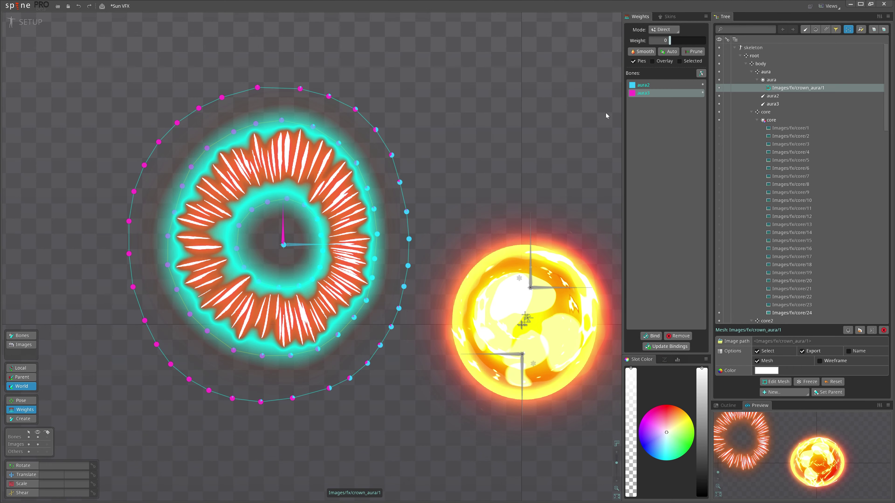
left_click(293, 245)
left_click_drag(329, 244, 363, 211)
scroll(362, 212, "up", 1)
scroll(362, 213, "up", 3)
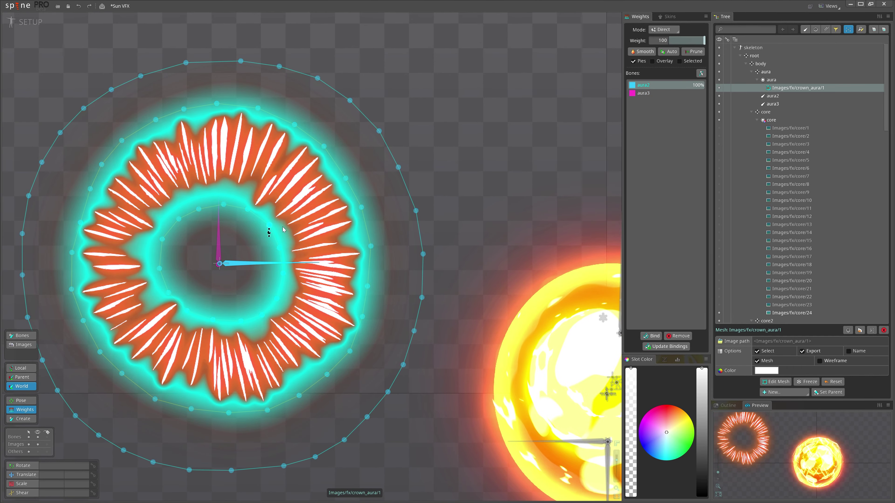
Create linked meshes crown_aura/2, crown_aura/3 and crown_aura/4 from the crown_aura/1 mesh
scroll(256, 207, "down", 4)
left_click(785, 392)
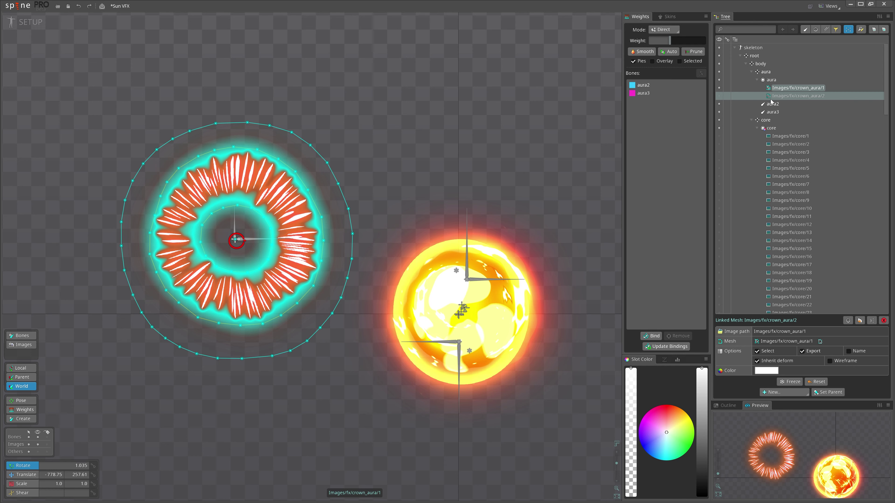
key("ctrl+d")
key("ctrl+d")
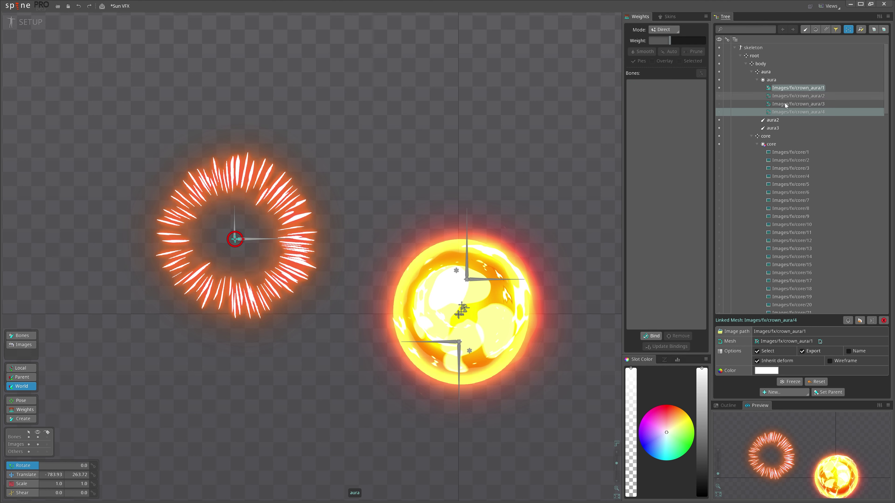
Clear the image path of the linked meshes crown_aura/2, crown_aura/3 and crown_aura/4
left_click(799, 97, "shift")
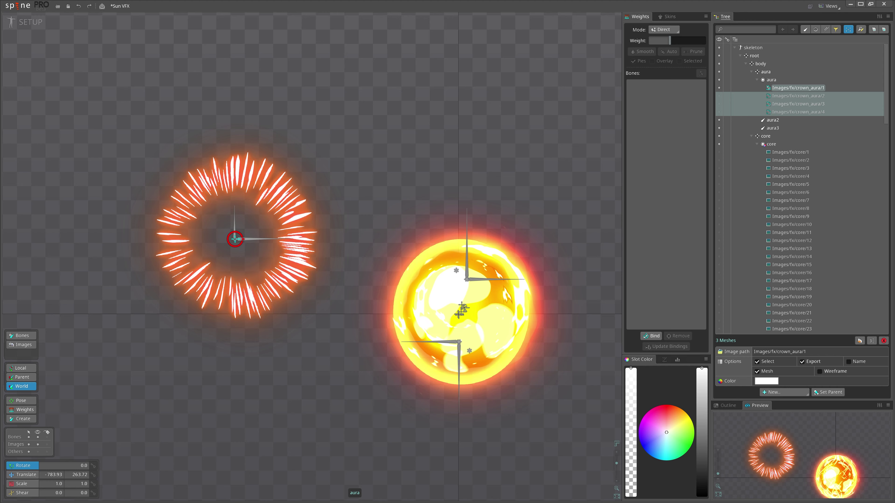
left_click_drag(755, 352, 738, 357)
key("BackSpace")
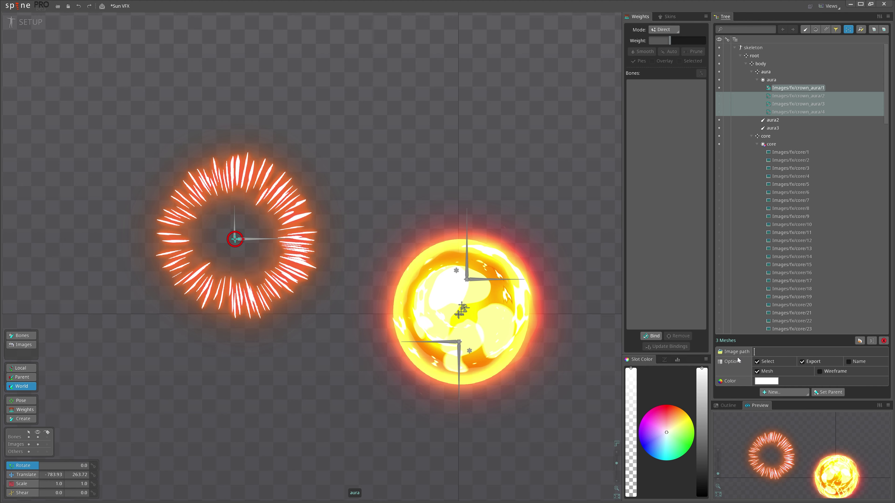
left_click_drag(329, 353, 352, 356)
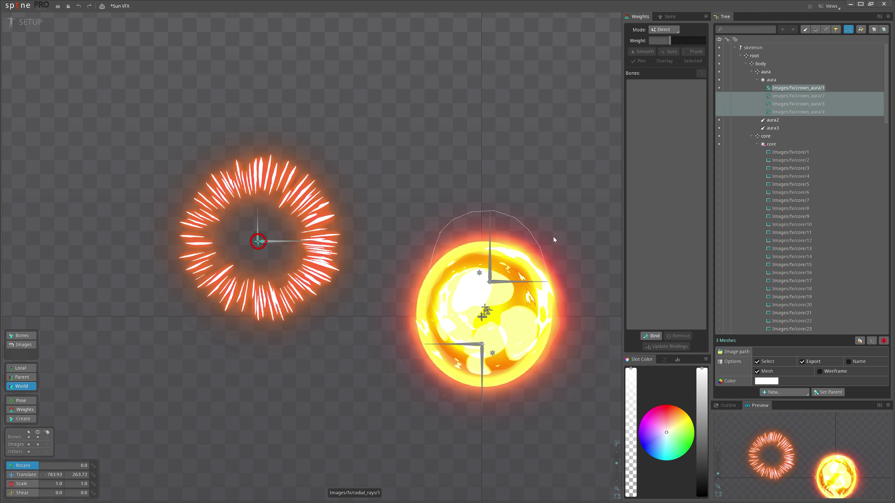
left_click(802, 95)
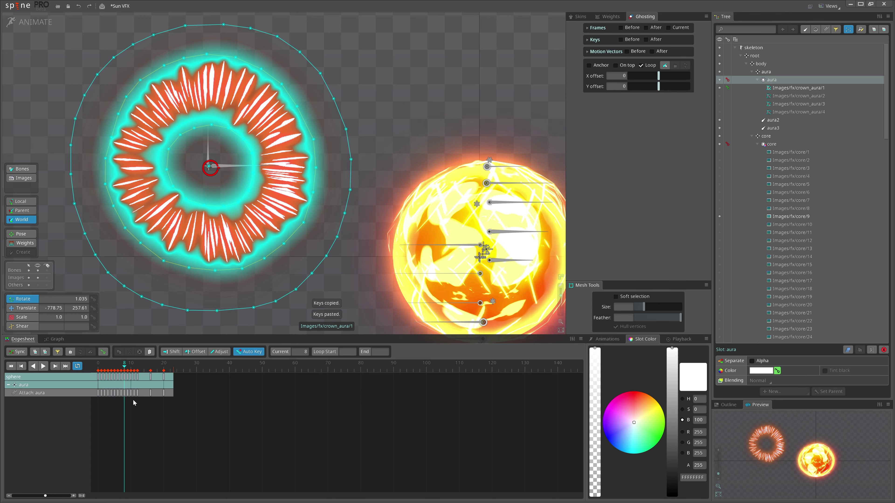
Repeat the copied aura attachment keys up to frame 23, including at frames 16 and 20, and remove the surplus key at frame 24
key("ctrl+v")
left_click(151, 392)
key("ctrl+v")
left_click(164, 393)
key("ctrl+v")
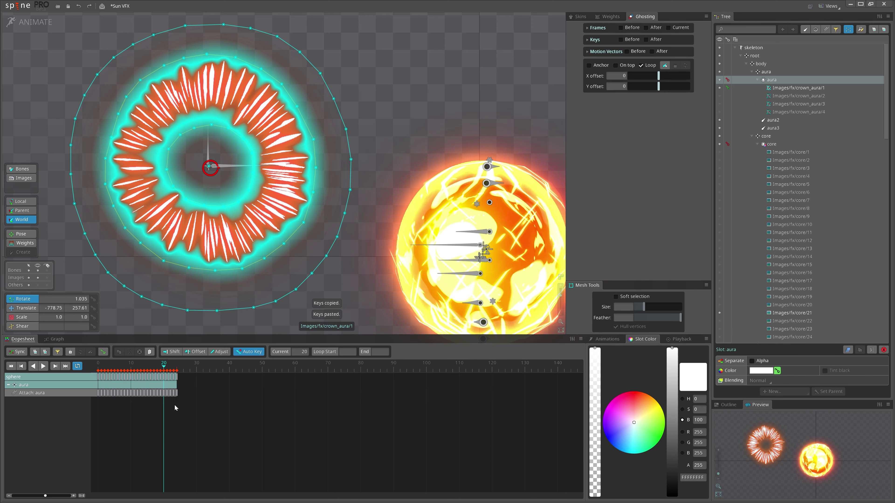
left_click(186, 400)
left_click(178, 394)
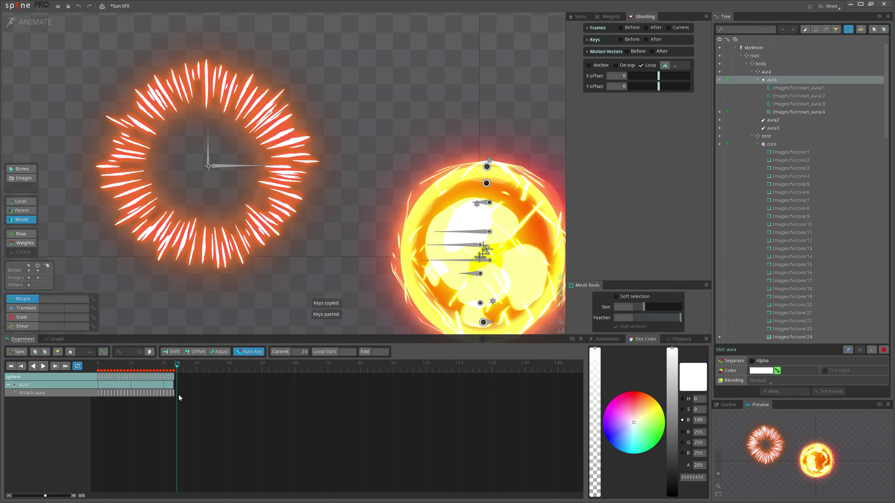
Play back the aura attachment animation to check its loop beside the sun
key("d")
scroll(303, 246, "down", 2)
left_click_drag(303, 246, 239, 284)
key("d")
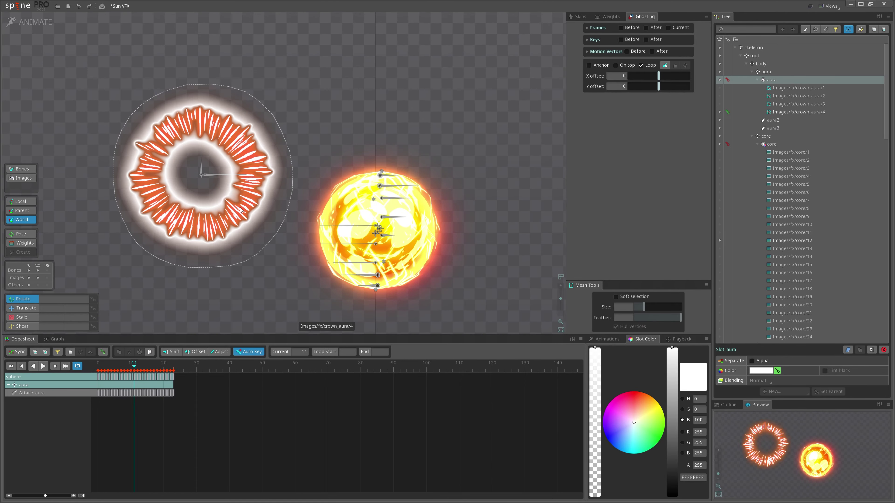
Place the aura bone on the sun at about X 21.4 and Y 13.2, and adjust the aura3 bone upward
left_click(201, 176)
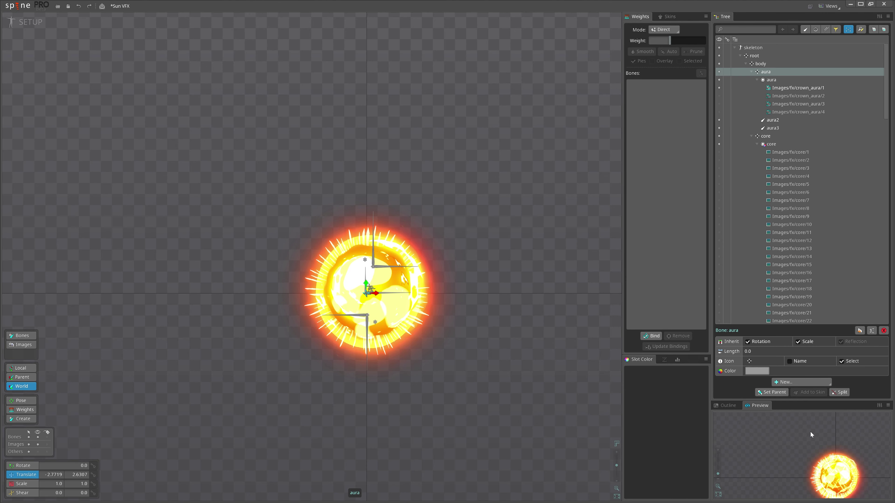
left_click_drag(536, 227, 541, 226)
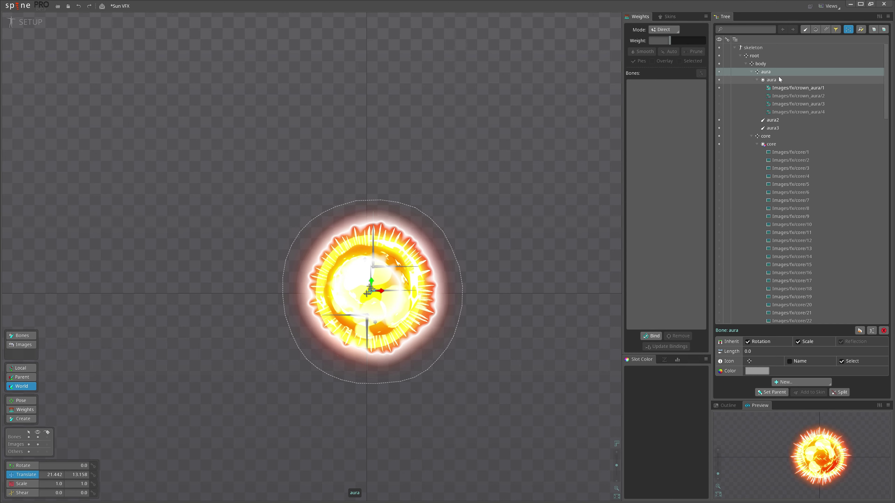
left_click(777, 128)
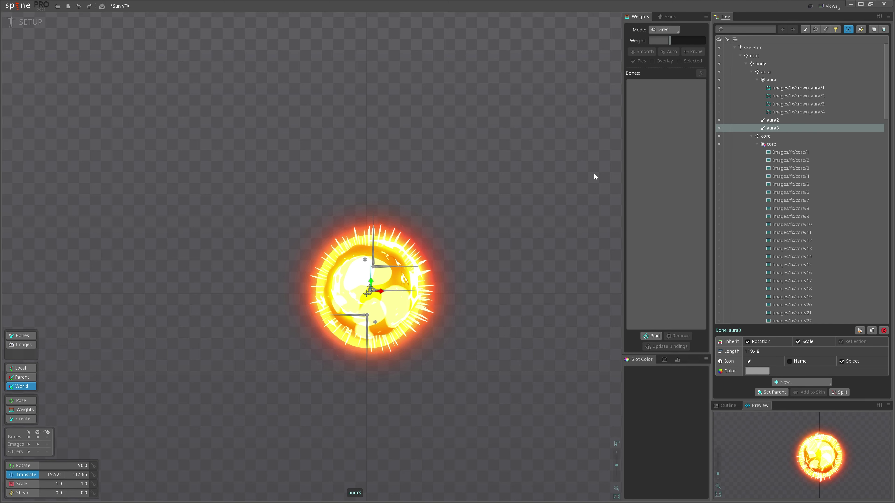
key("b")
left_click_drag(554, 188, 554, 171)
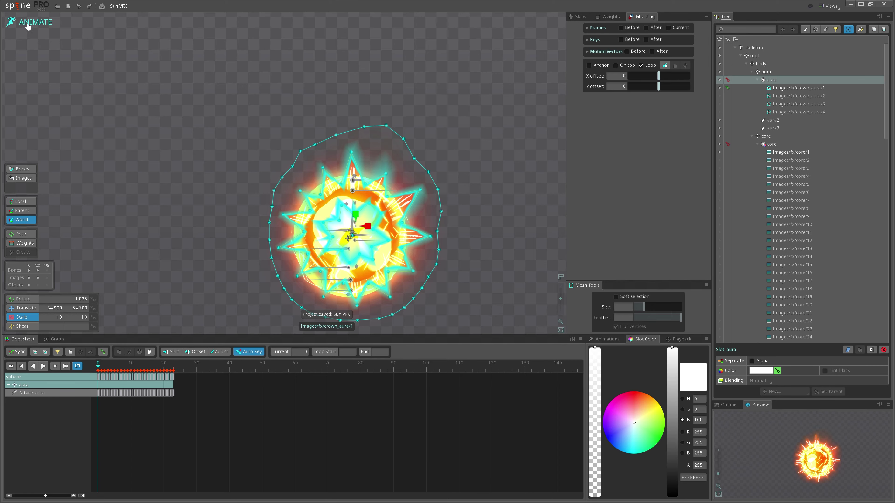
Lower the aura slot's alpha to 58 in Setup mode, save the project, and return to Animate mode
left_click(27, 27)
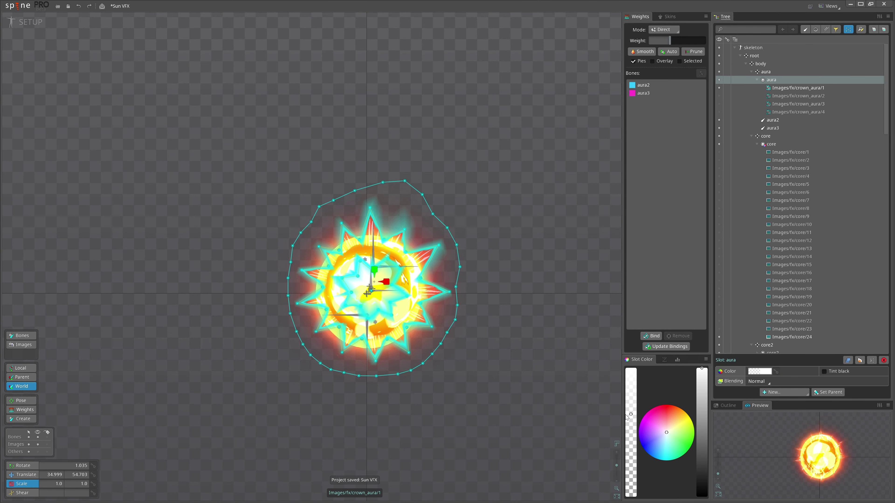
left_click_drag(627, 455, 625, 480)
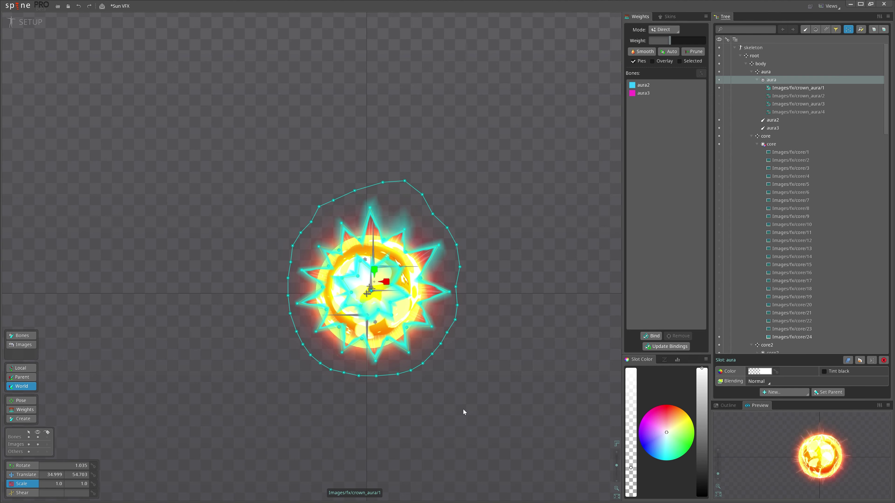
key("ctrl+s")
left_click(30, 22)
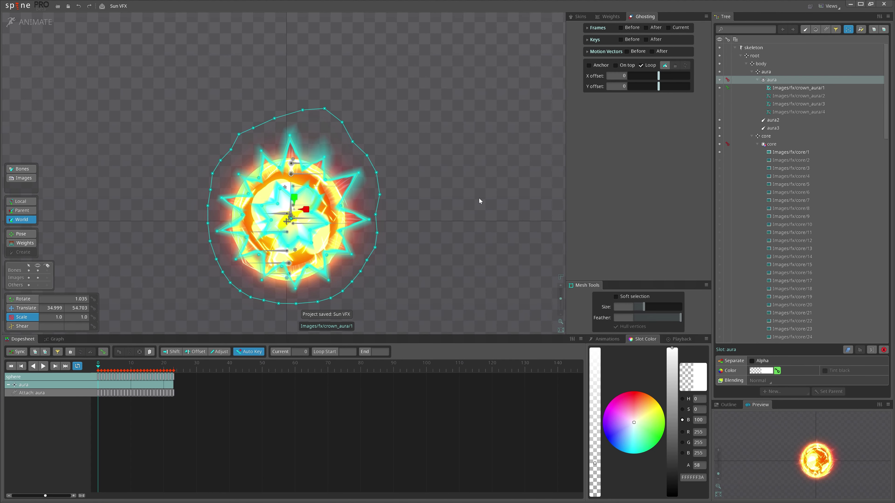
Collapse the aura slot and select the aura3 bone with the Rotate tool
left_click_drag(373, 201, 406, 193)
key("space")
right_click(777, 79)
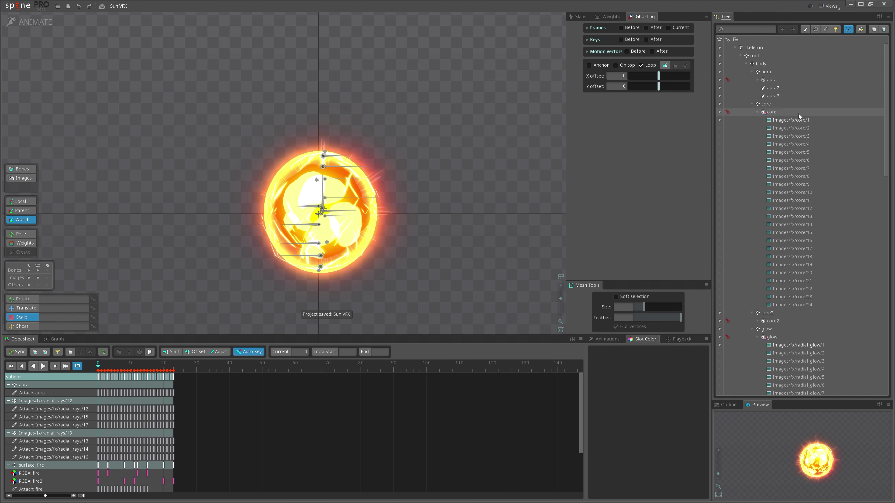
left_click(776, 96)
key("c")
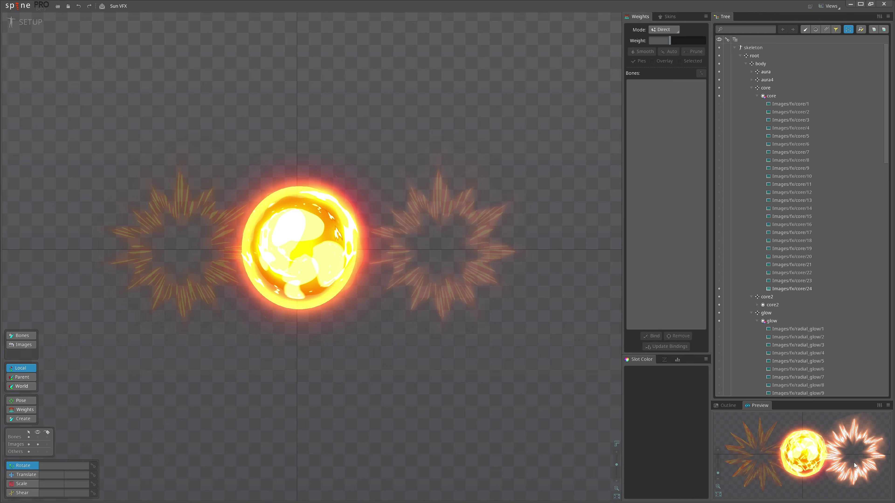
Collapse the core slot, undo the sideways placement of the two aura copies, and save the project
left_click_drag(470, 451, 452, 452)
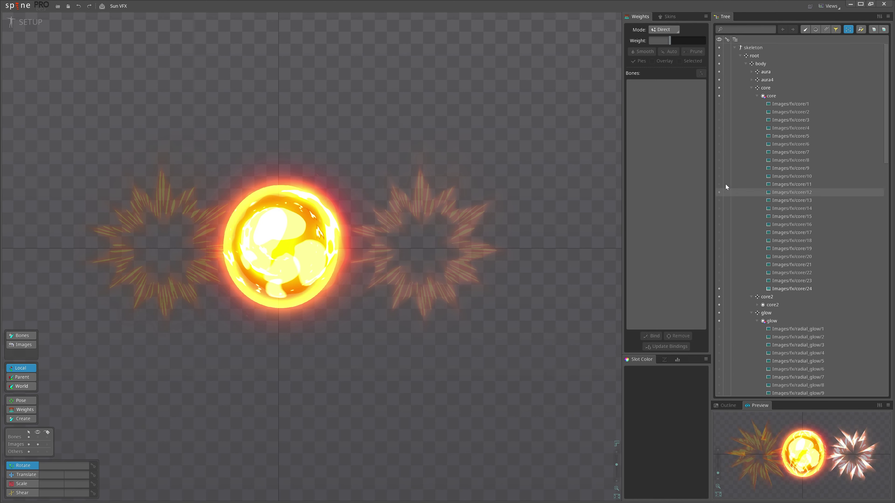
double_click(771, 95)
key("ctrl+z")
key("ctrl+z")
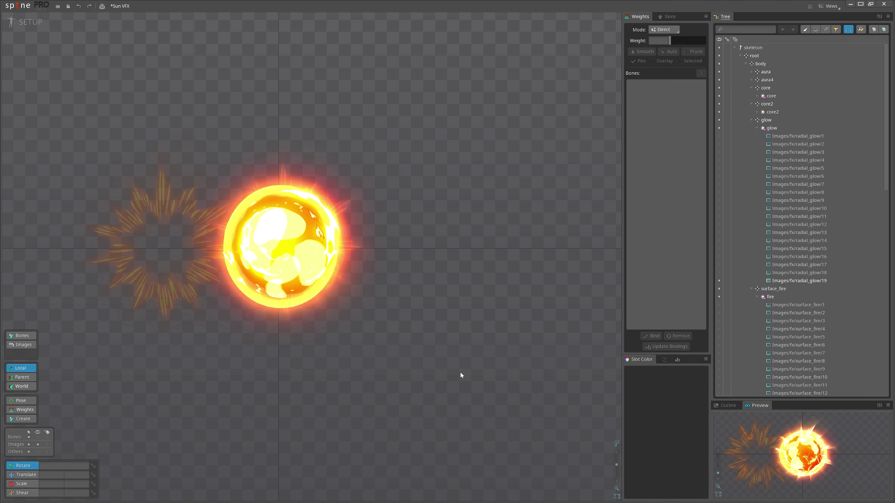
key("ctrl+s")
Play the sphere animation in Animate mode to review the complete sun effect
left_click(22, 22)
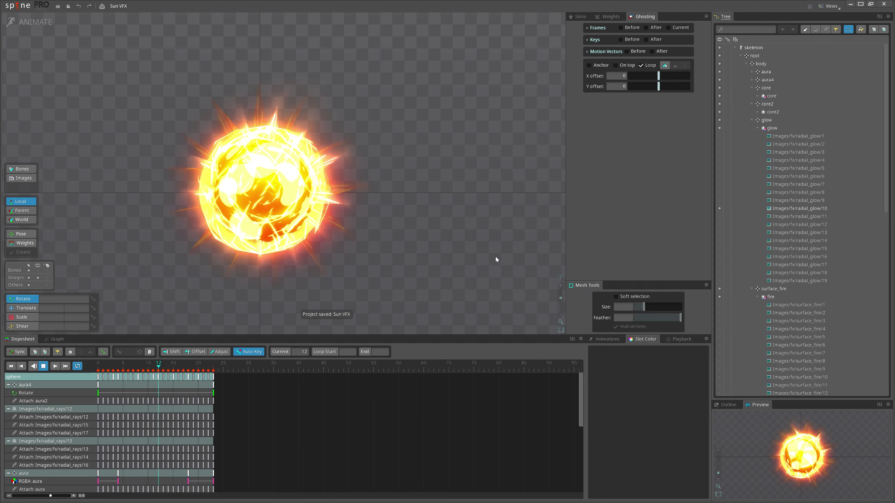
key("d")
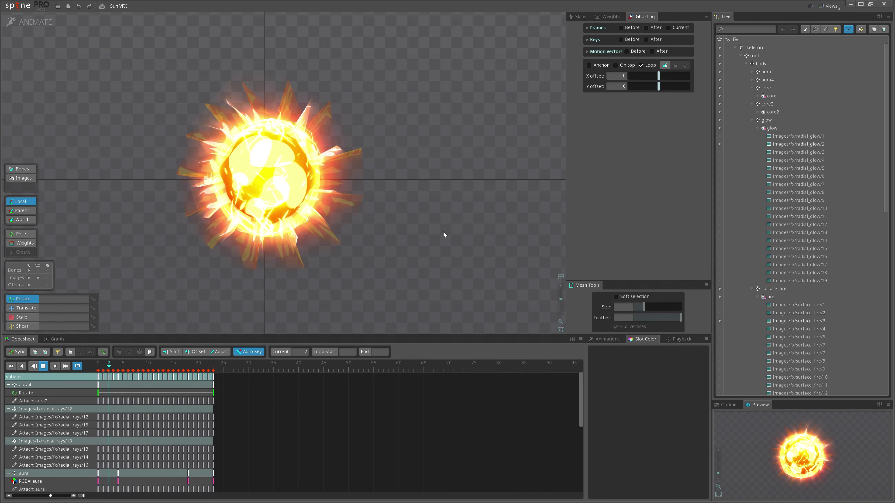
left_click_drag(444, 233, 443, 240)
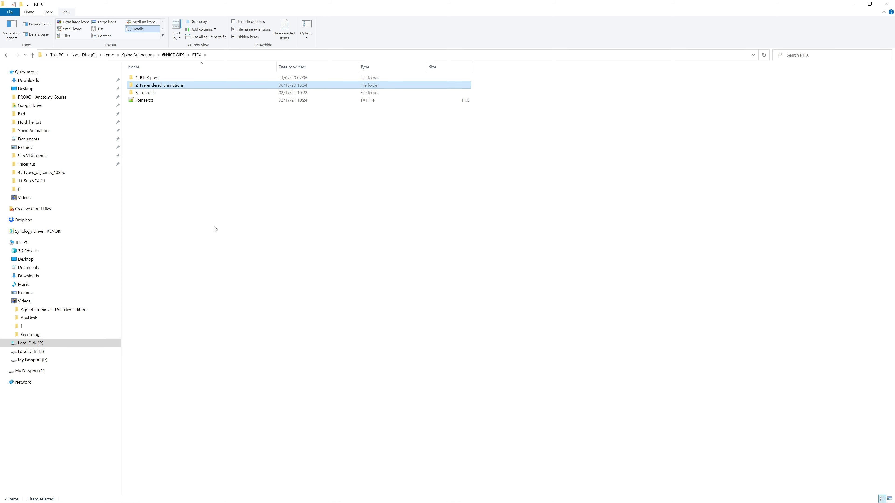
In File Explorer, open the FX elements folder inside 2. Prerendered animations and select the Debris 004 Shot up clip
double_click(175, 87)
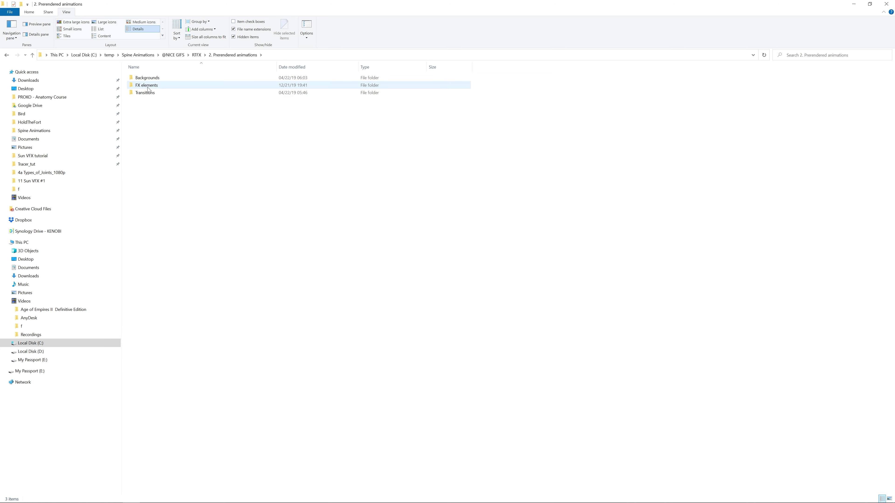
double_click(173, 85)
left_click(193, 155)
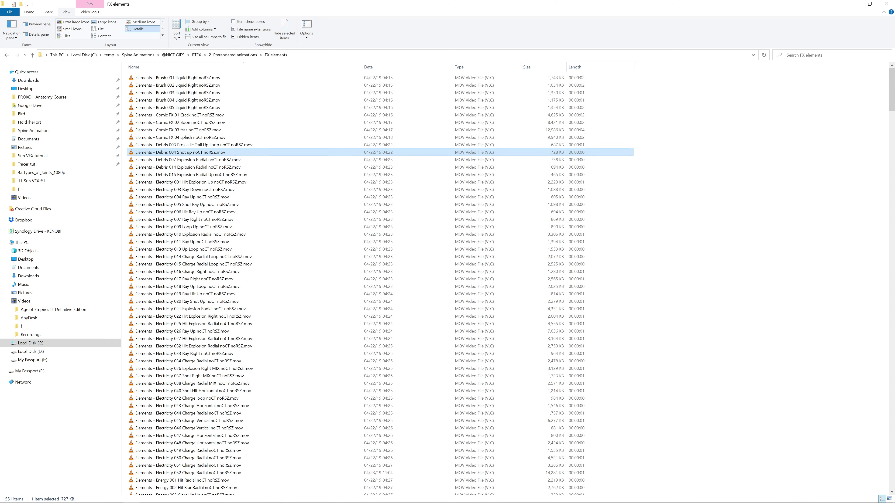
Browse the FX elements clips, selecting Electricity 021 Explosion Radial and continuing to the Energy clips
key("alt+Tab")
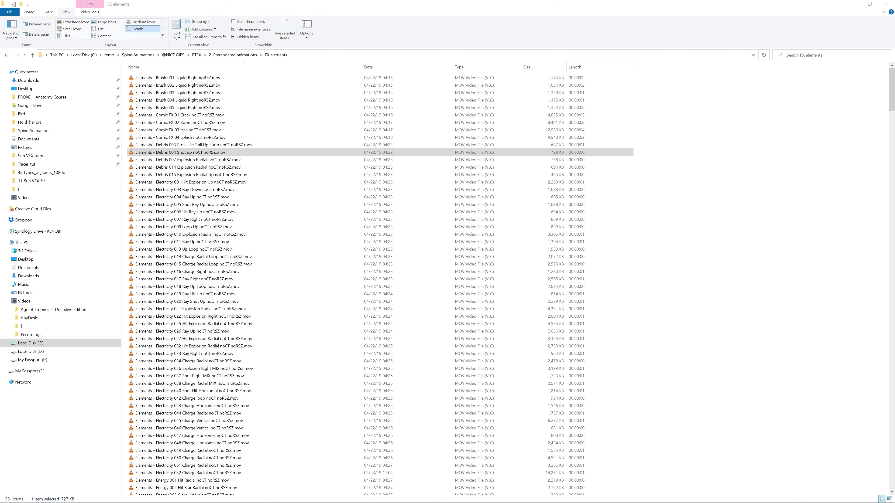
key("super+d")
key("super+d")
left_click(179, 309)
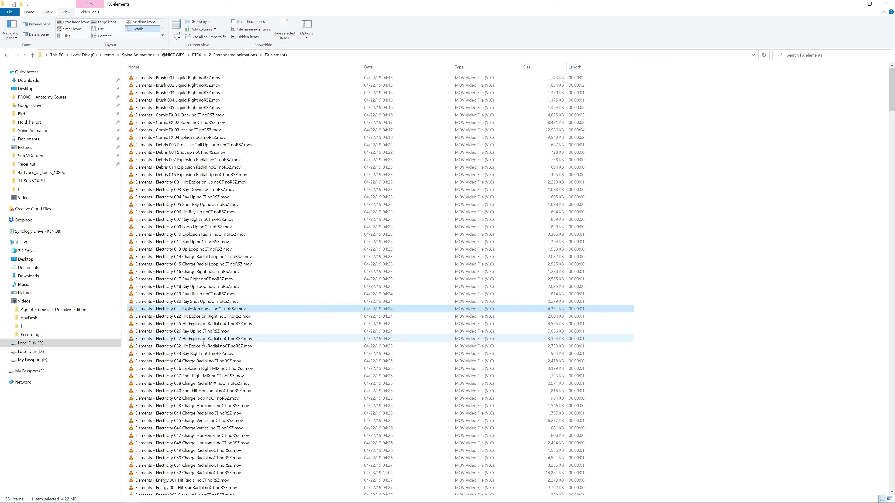
scroll(211, 364, "down", 20)
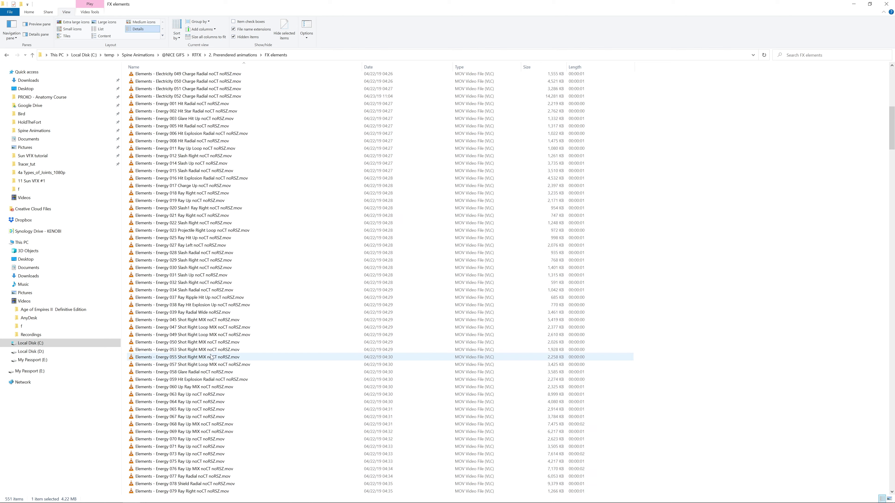
Browse to the Fire clips in the FX elements folder and open Elements - Fire 056 Fireball Radial noCT noRSZ.mov in Photoshop
scroll(211, 364, "down", 20)
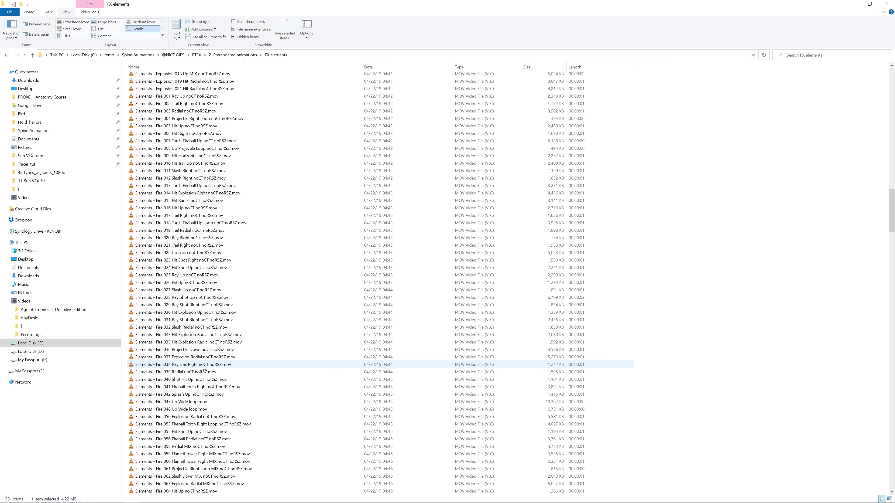
scroll(204, 367, "down", 5)
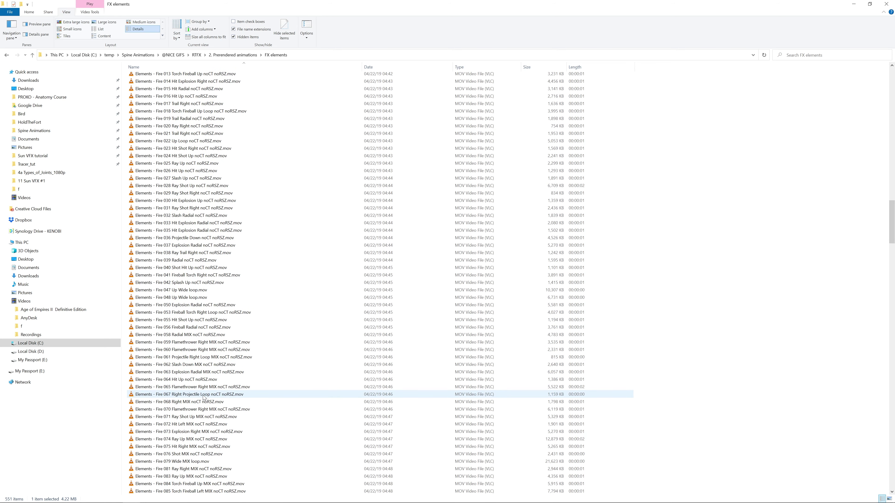
left_click_drag(187, 327, 156, 278)
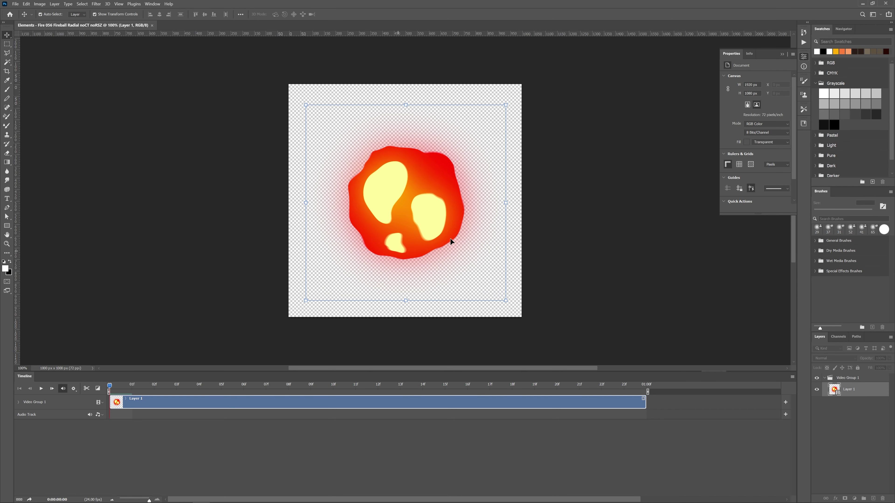
Play the Fire 056 fireball clip in the timeline to review its animation, then undo the accidental move of the layer
left_click(593, 249)
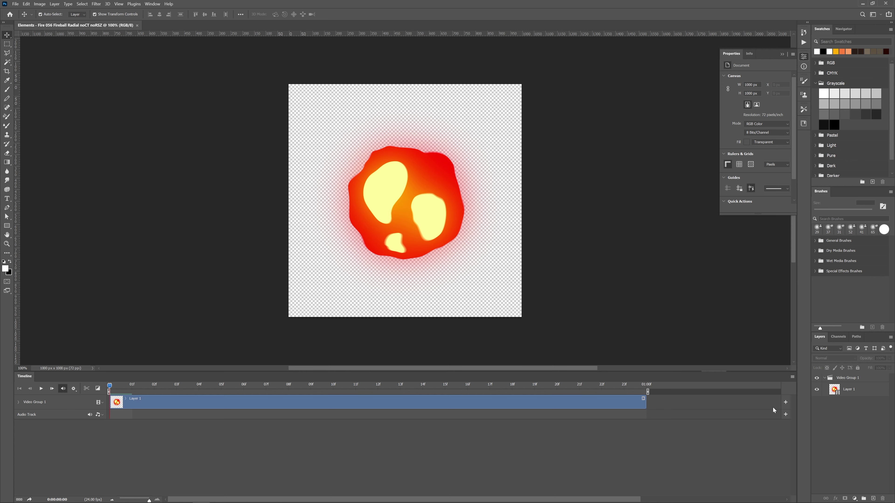
left_click(114, 404)
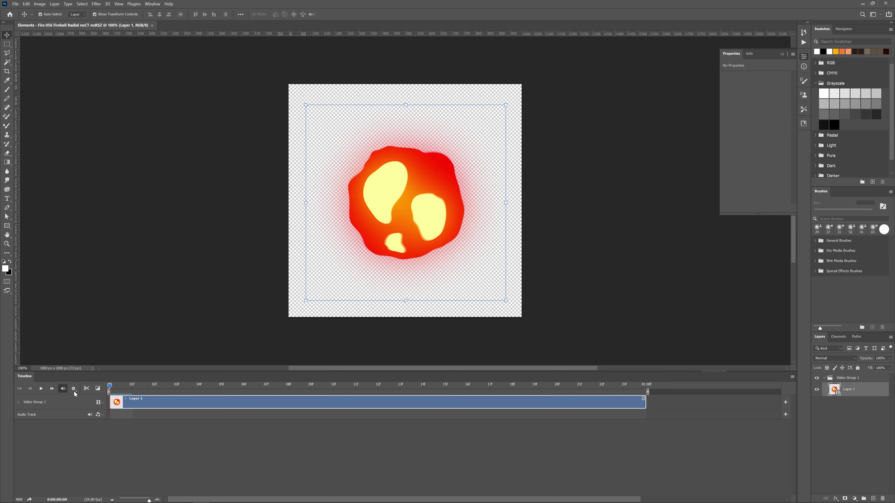
left_click(41, 390)
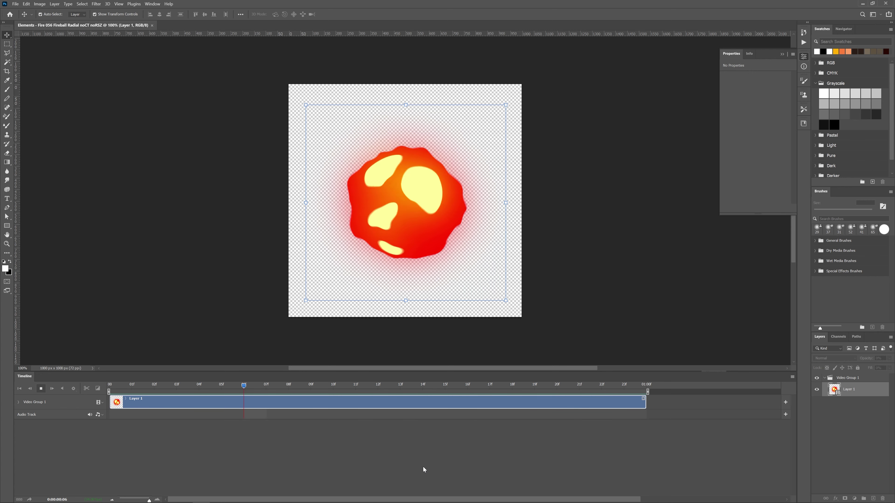
key("x")
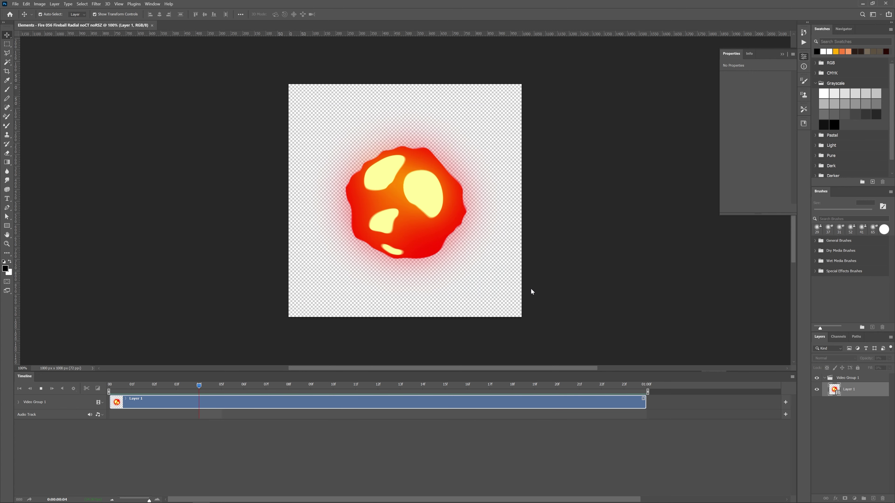
left_click(41, 389)
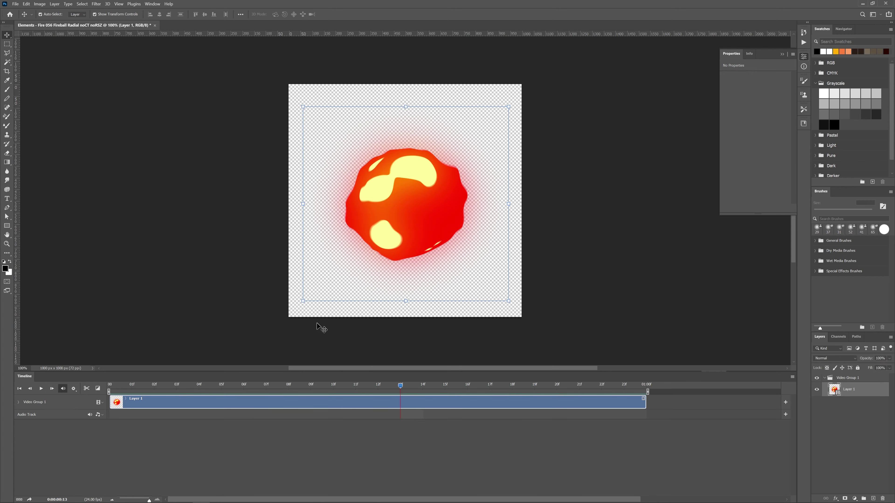
left_click_drag(418, 205, 379, 159)
key("ctrl+z")
Move the fireball layer and the three placed effect clips out of Video Group 1 onto separate tracks, and delete the empty group
mouse_move(148, 498)
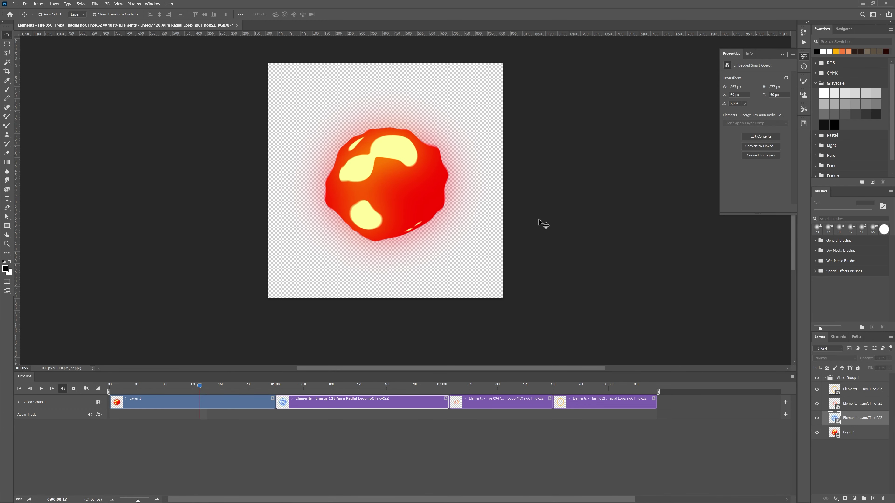
left_click(365, 440)
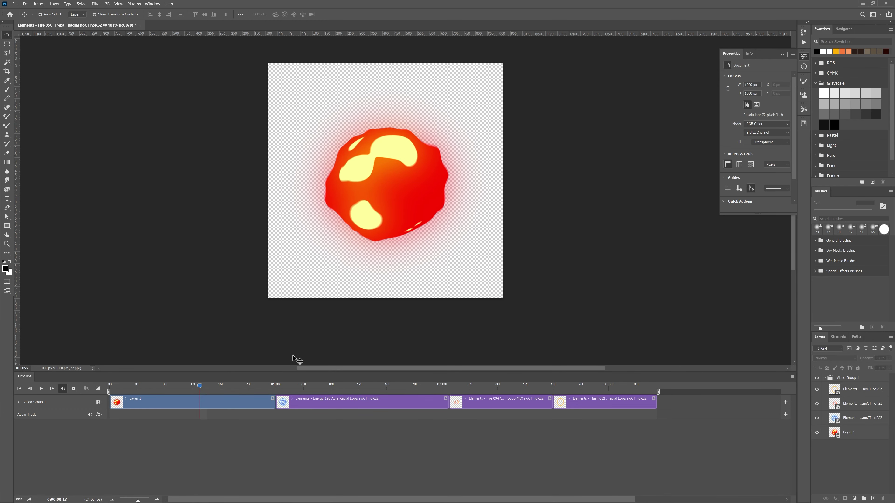
mouse_move(131, 387)
left_mouse_down()
mouse_move(110, 387)
mouse_move(137, 385)
left_mouse_up()
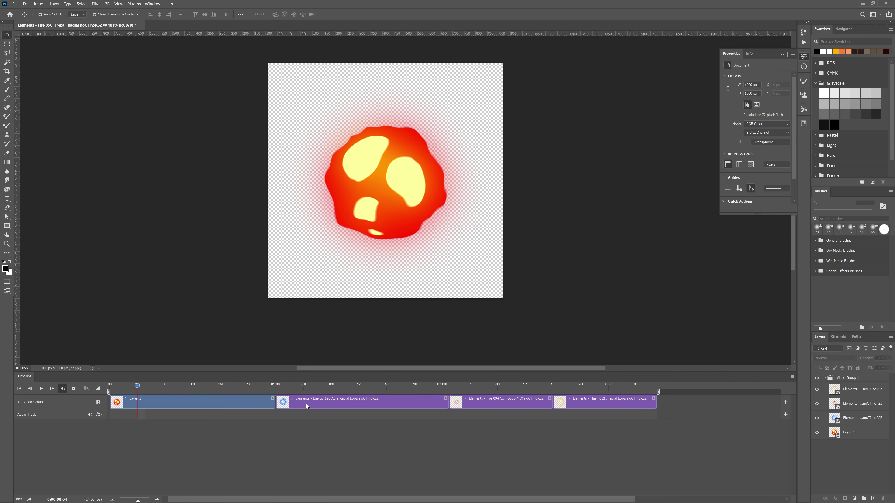
left_click(851, 438)
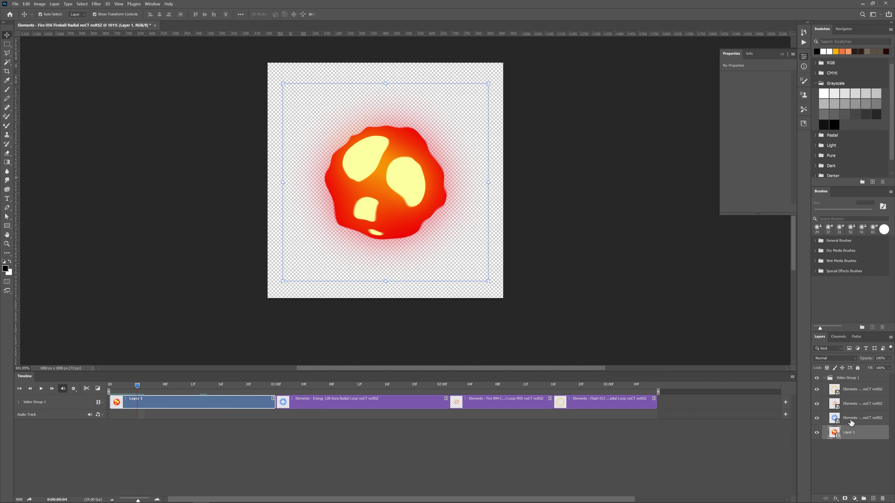
left_click(843, 380)
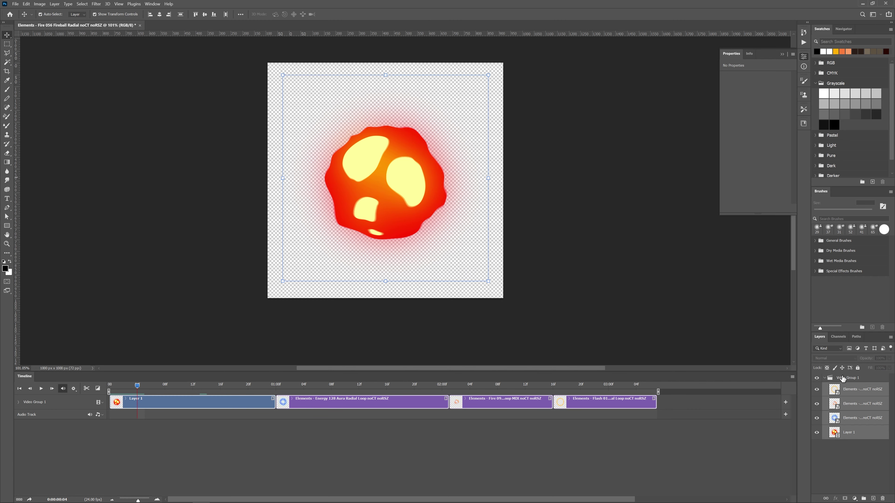
left_click_drag(855, 422, 835, 465)
left_click(852, 379)
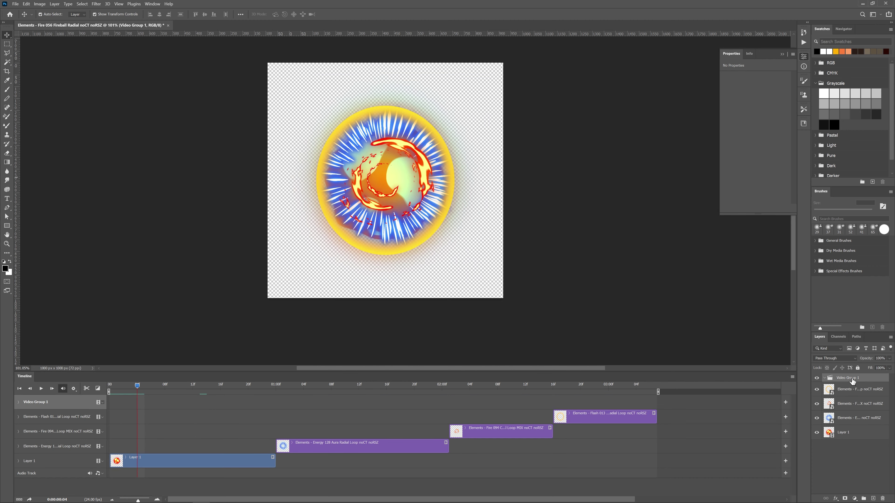
key("Delete")
Shift the Energy 128, Fire 094 and Flash 013 clips to the start of the timeline so they play together with the fireball
left_click_drag(308, 437, 166, 435)
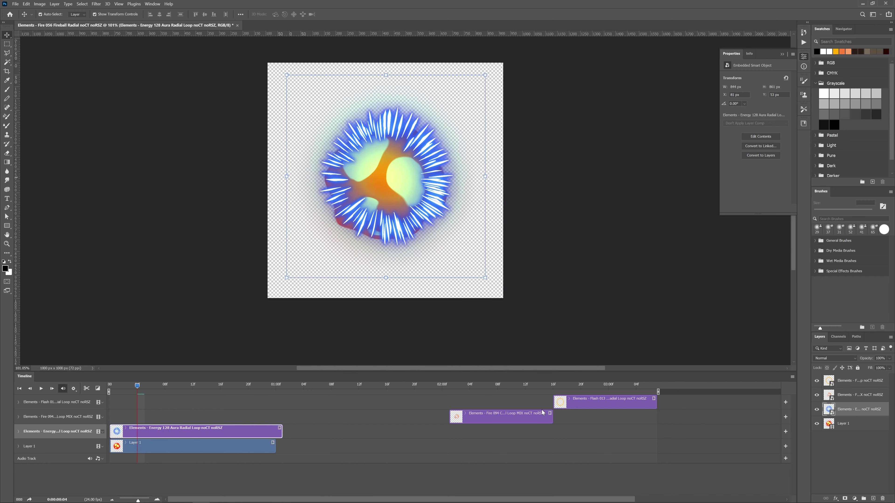
left_click_drag(518, 418, 171, 420)
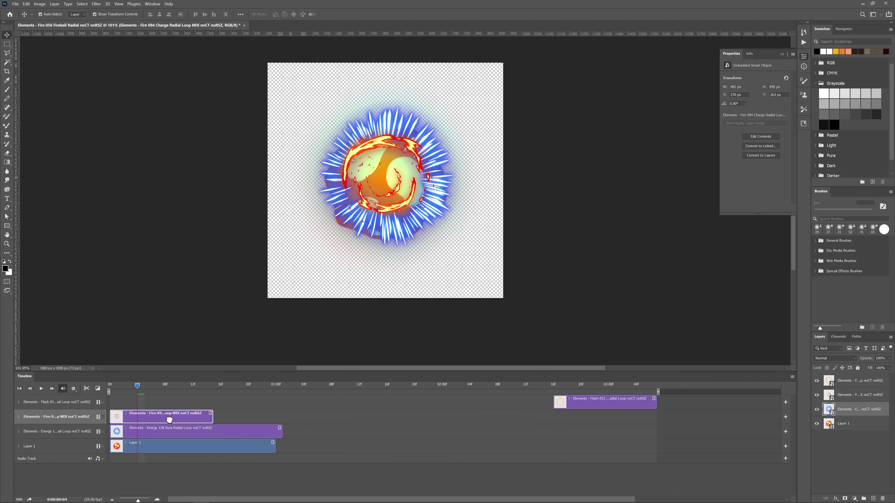
left_click_drag(628, 404, 170, 405)
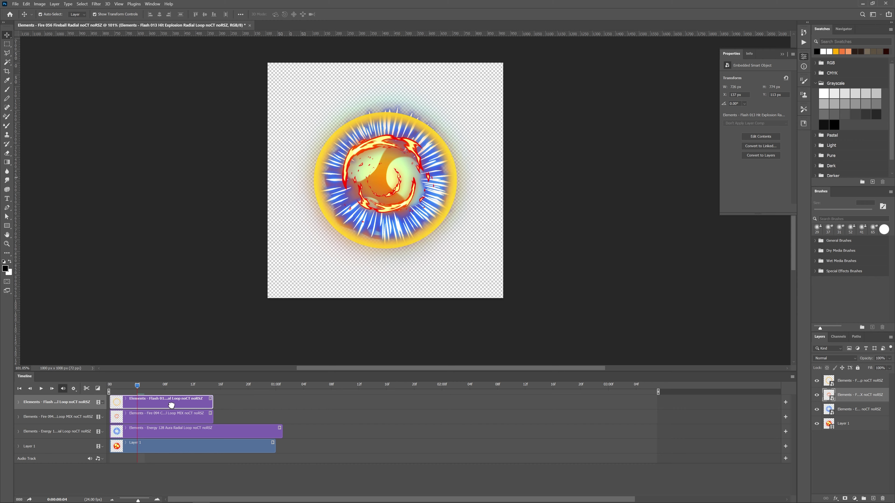
mouse_move(128, 384)
left_mouse_down()
mouse_move(106, 385)
mouse_move(123, 385)
left_mouse_up()
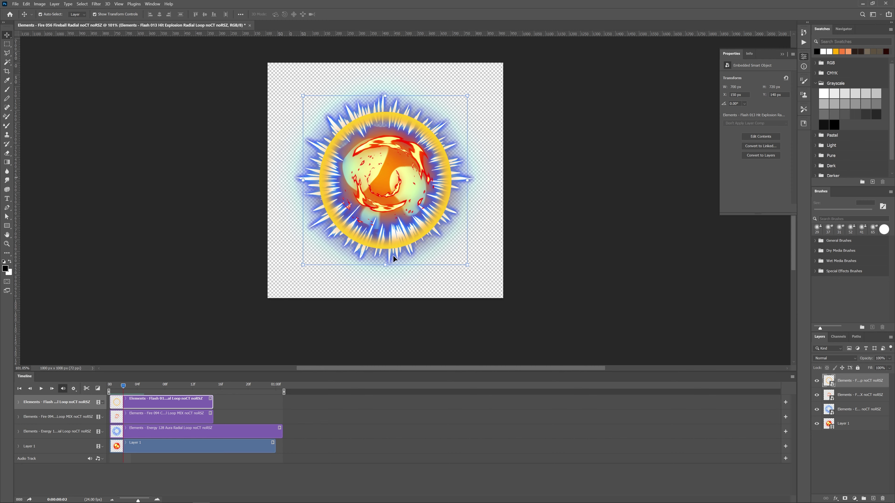
Examine the adjustment layer options available for recolouring the Energy 128 Aura layer
left_click(846, 413)
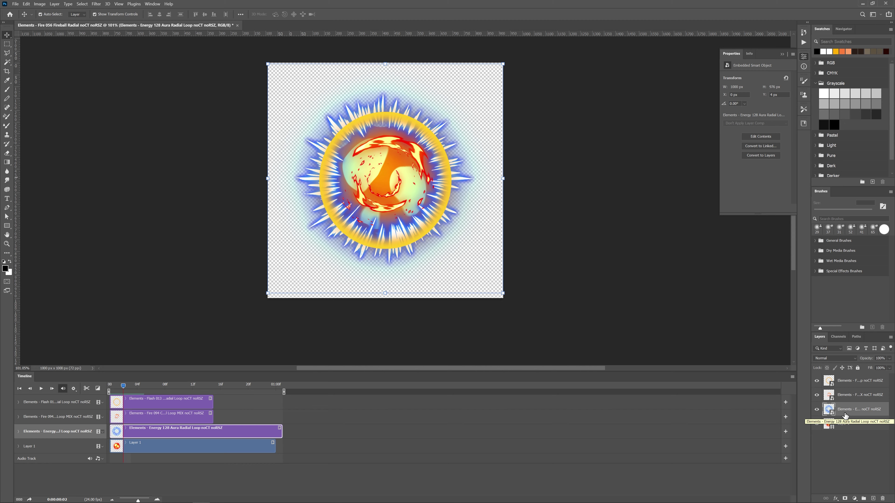
left_click(854, 498)
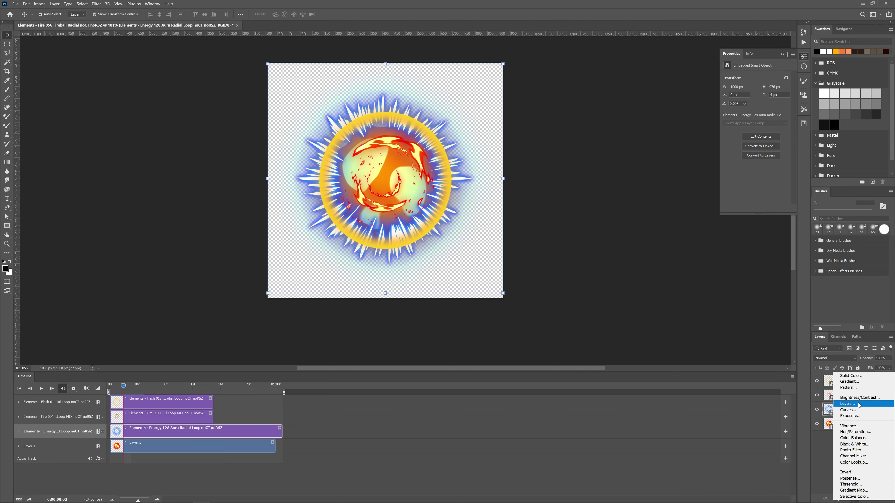
left_click(820, 461)
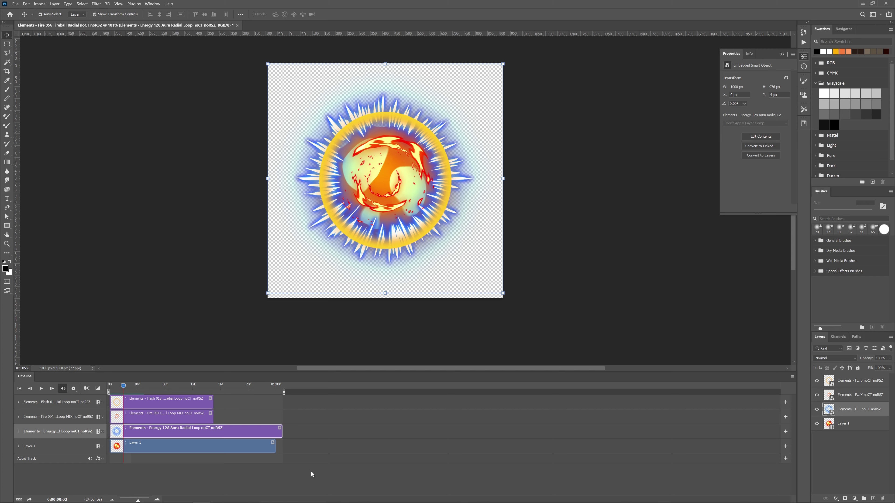
left_click(564, 306)
scroll(565, 306, "up", 2)
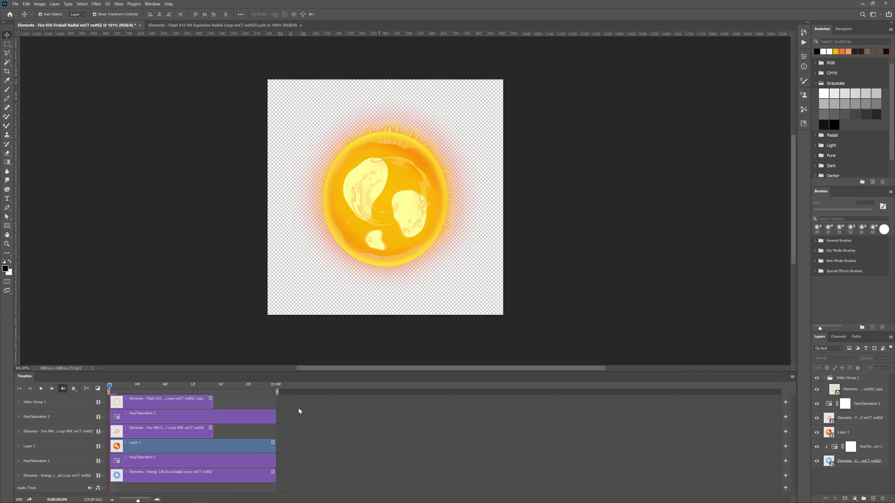
Preview the composite sun and compare the lengths of the Flash 013 and Fire 094 clips with the other tracks
key("space")
left_click(164, 405)
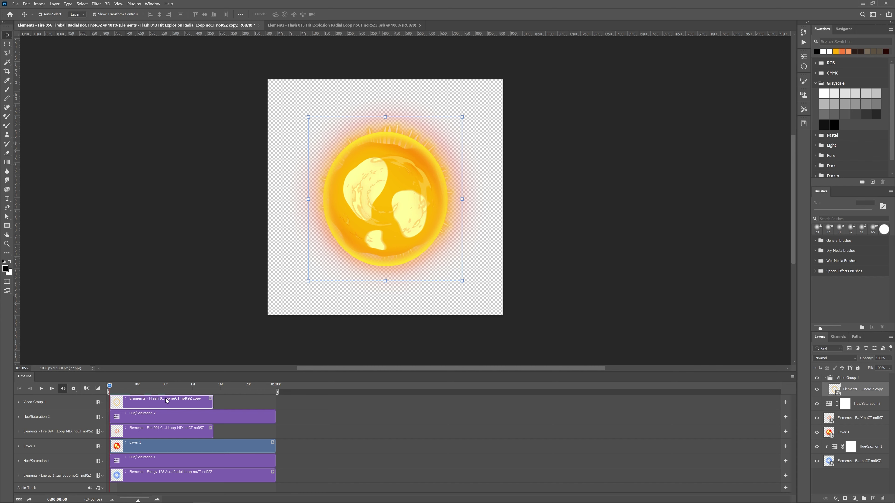
left_click(164, 431)
left_click(162, 407)
left_click(167, 432)
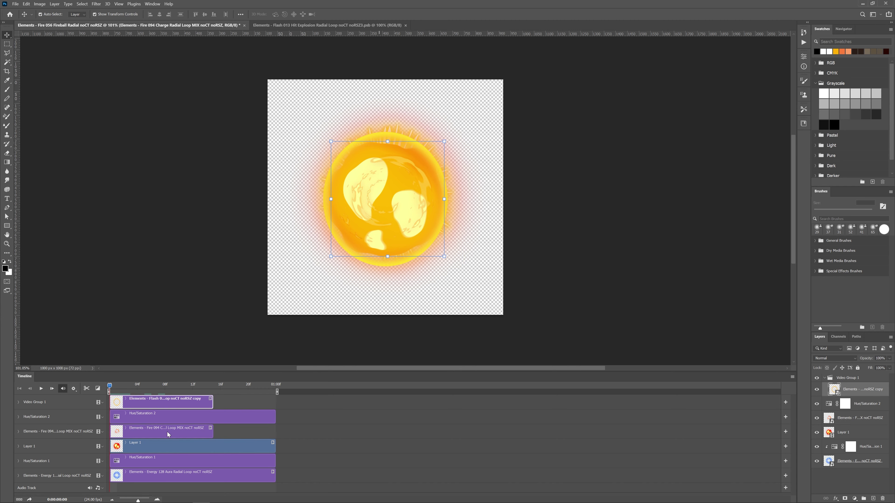
left_click(157, 401)
left_click(158, 405)
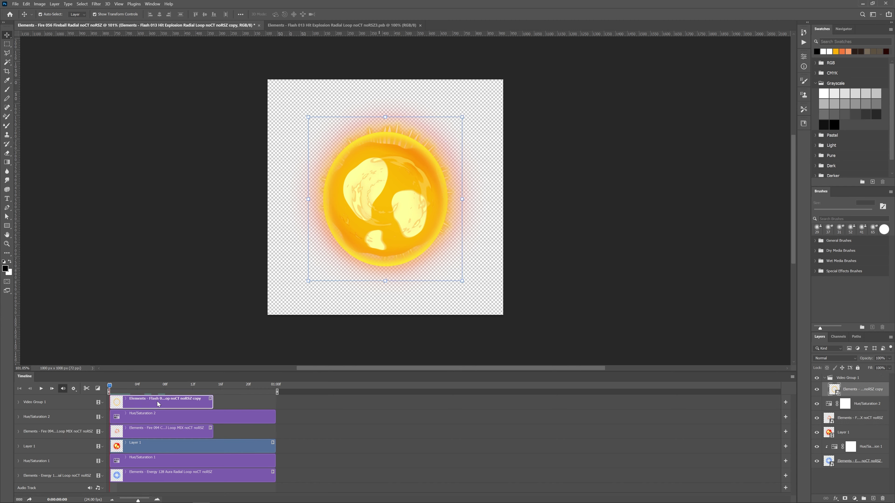
Create an independent smart object copy of the Flash 013 layer, following the original clip on its track
right_click(860, 391)
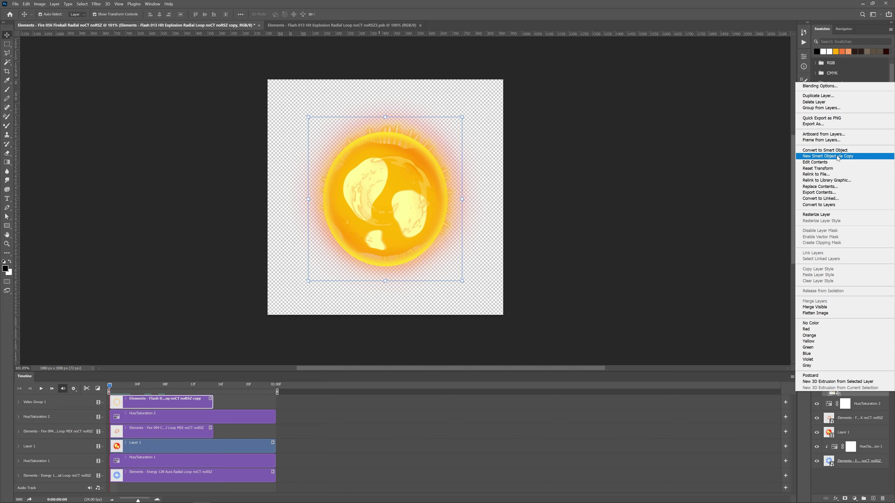
left_click(838, 157)
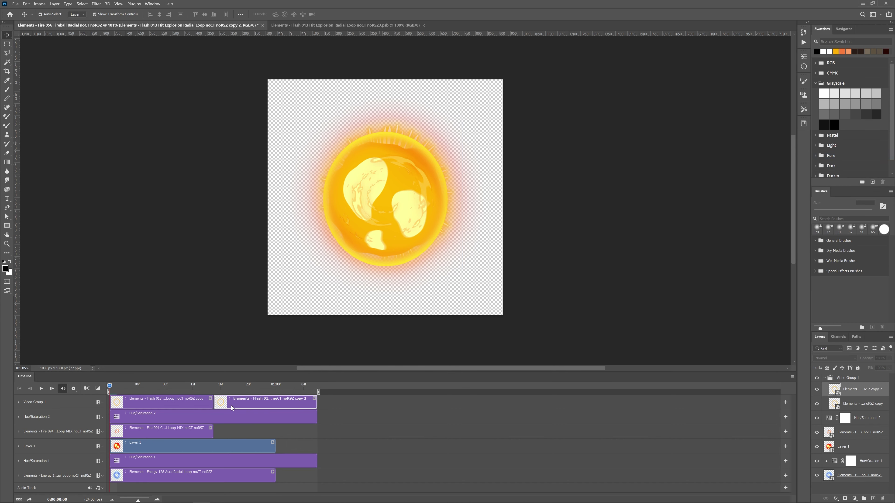
left_click(164, 404)
left_click(250, 402)
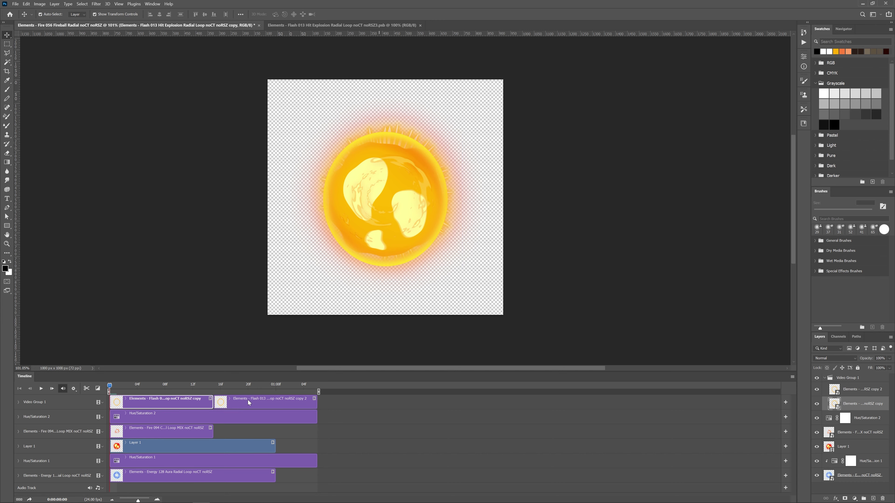
Open the contents of the second Flash 013 copy, set its video speed to 156.04%, and save and close it
double_click(834, 389)
right_click(314, 405)
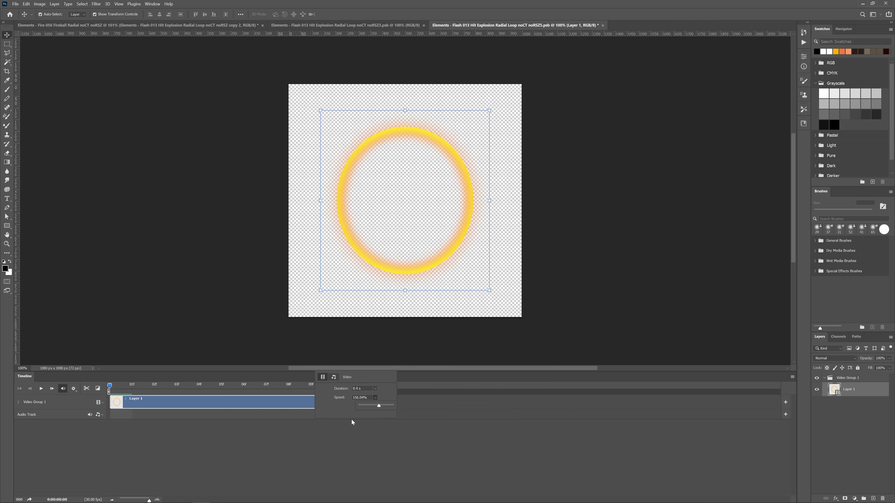
left_click(294, 445)
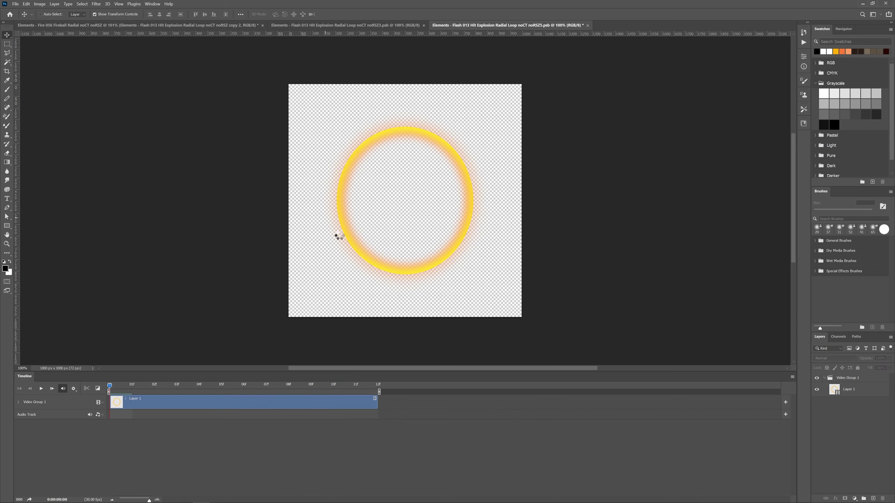
key("ctrl+w")
left_click(332, 422)
Reopen the second Flash 013 copy's contents, speed the video up to 11 frames, save and close it, and check the loop's end
left_click(241, 405)
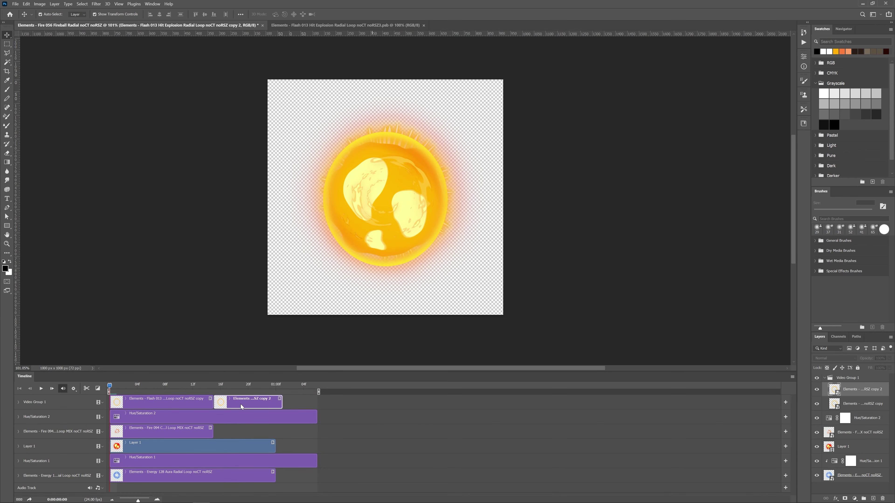
double_click(837, 389)
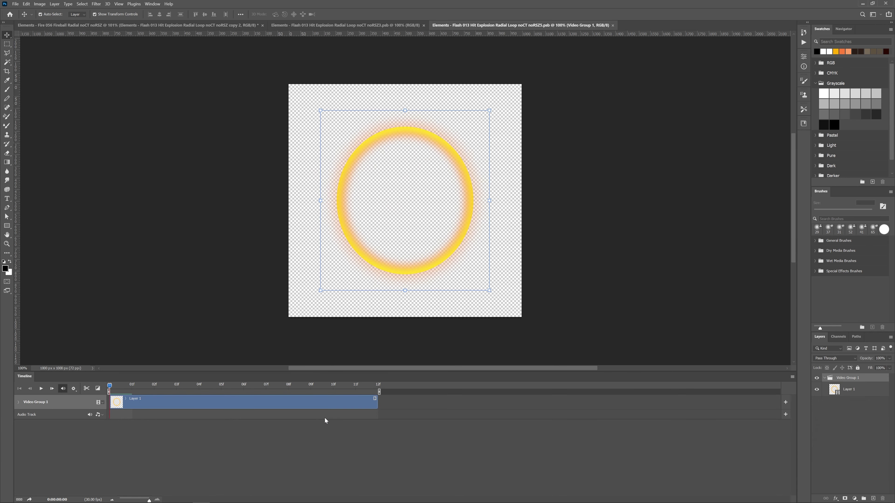
right_click(315, 404)
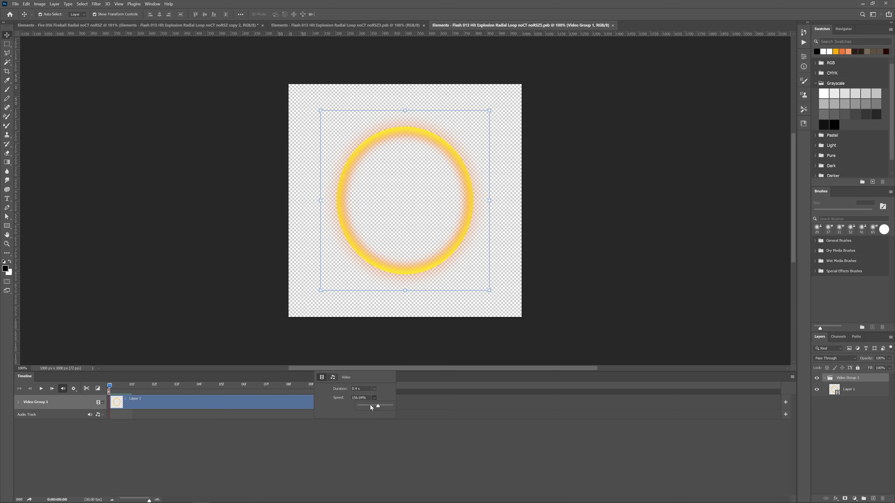
left_click(355, 430)
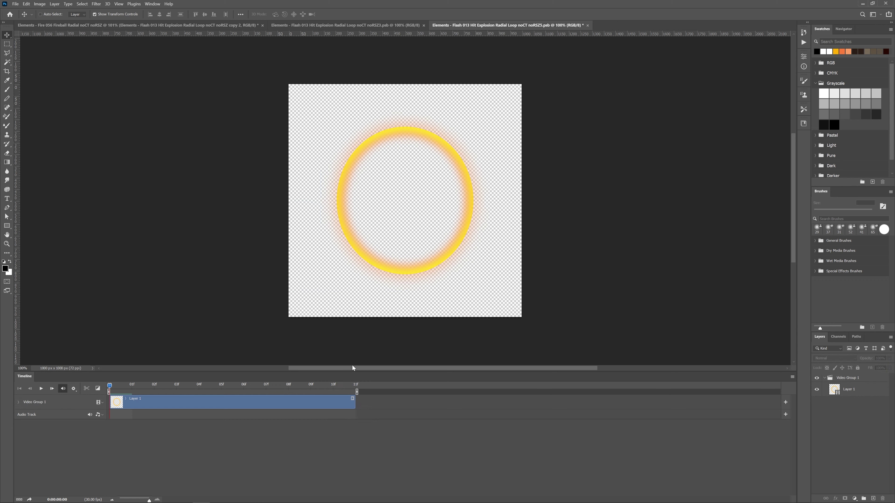
key("ctrl+s")
key("ctrl+w")
left_click(273, 386)
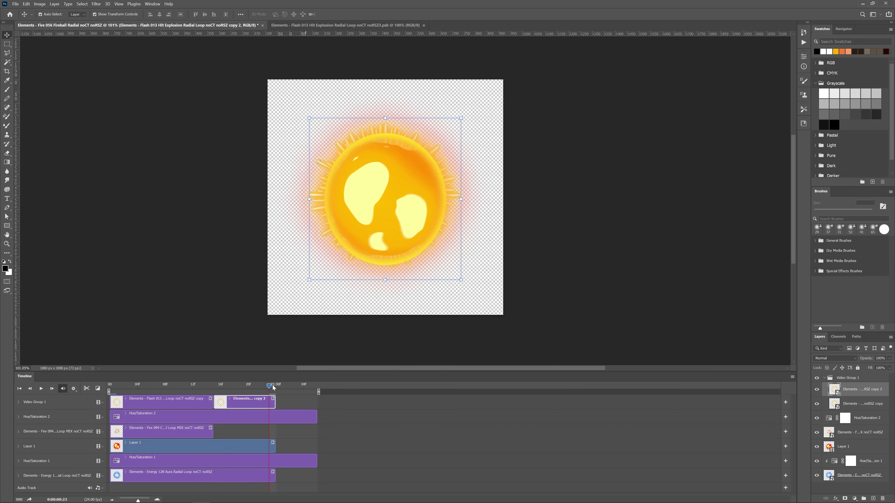
Keyframe a fade-in on the Fire 094 clip, with opacity 0% at its first frame and 100% at frame 3
left_click(175, 426)
left_click(18, 432)
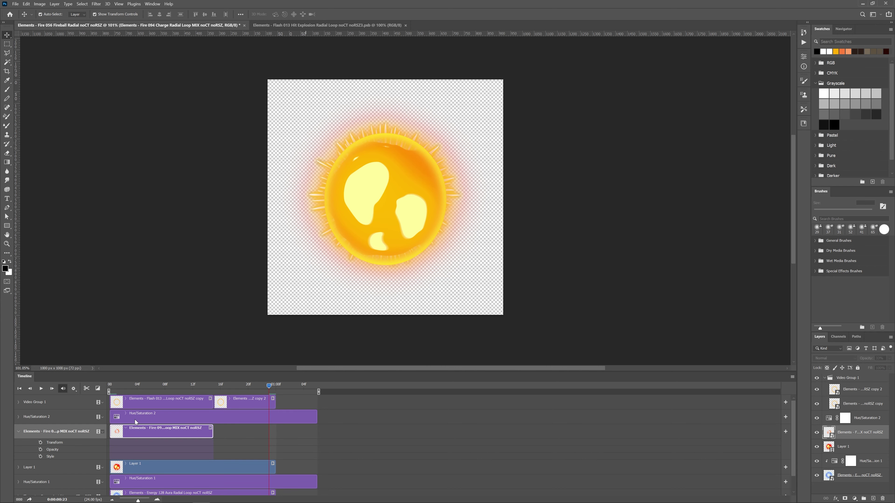
left_click_drag(120, 386, 110, 386)
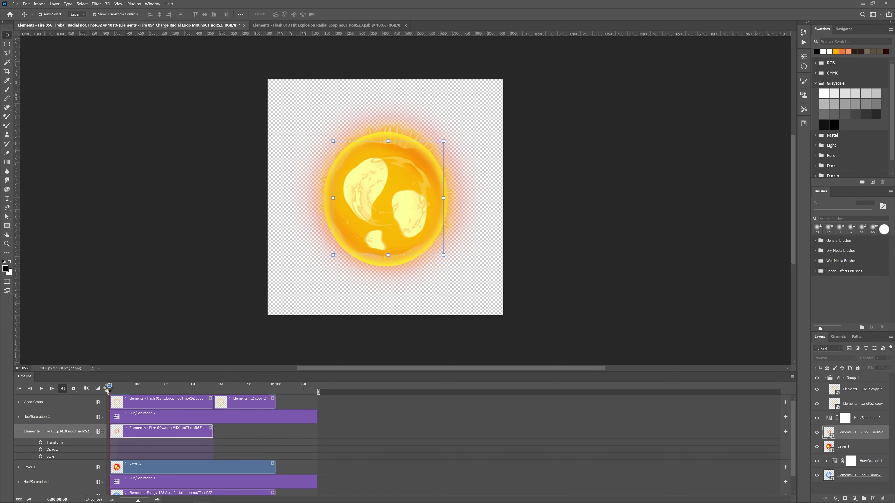
left_click(41, 451)
left_click_drag(867, 358, 847, 364)
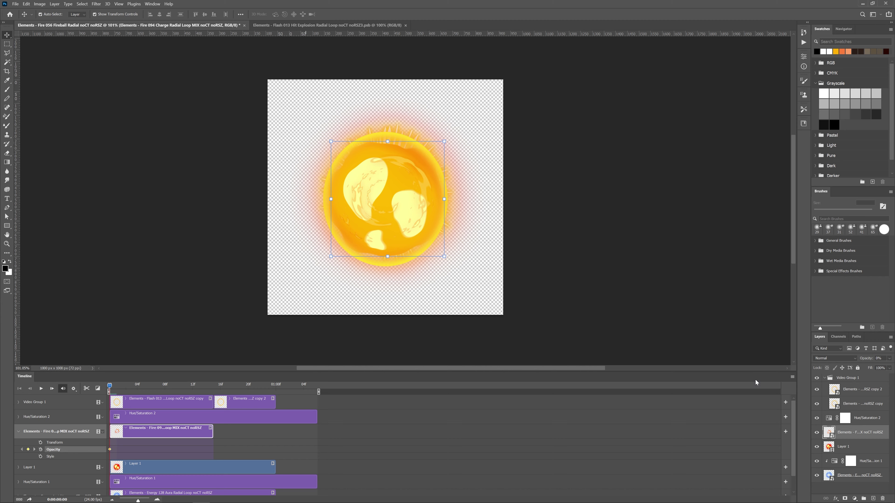
left_click(129, 386)
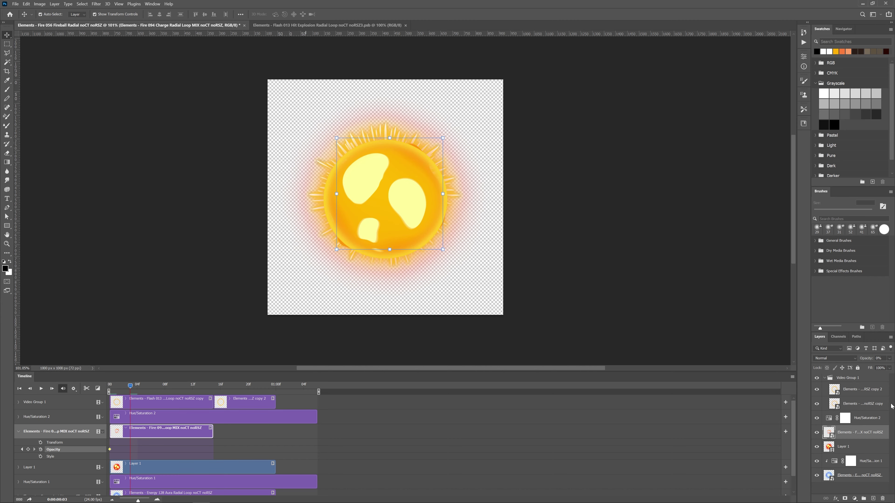
left_click_drag(867, 360, 893, 360)
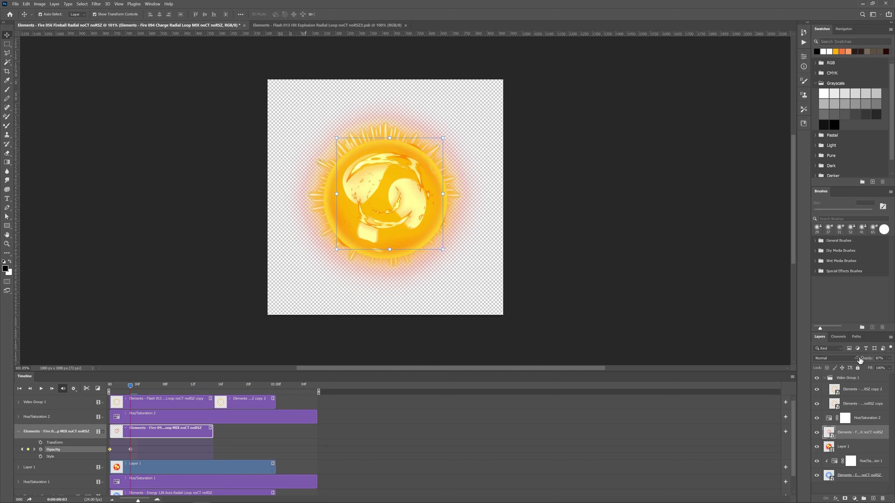
left_click(485, 425)
left_click(148, 450)
Keyframe the Fire 094 clip's fade-out from 100% opacity at frame 12 to 0% at the clip's end, and preview it
left_click(192, 385)
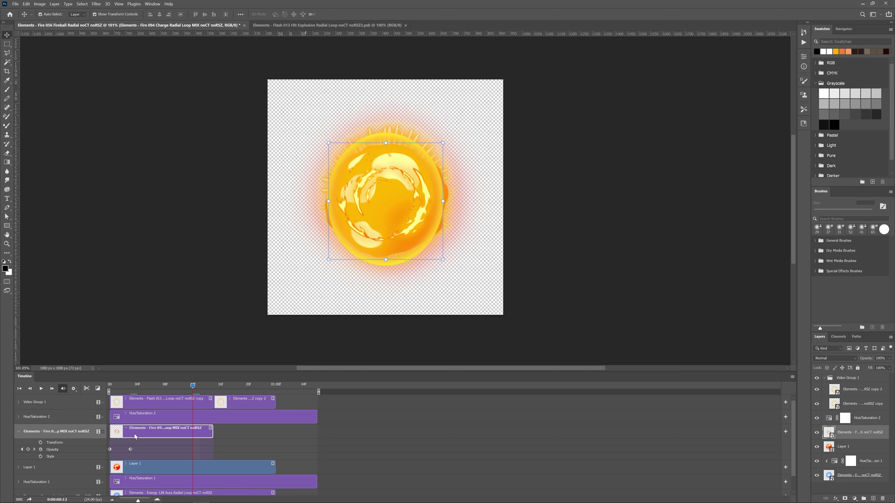
left_click(28, 450)
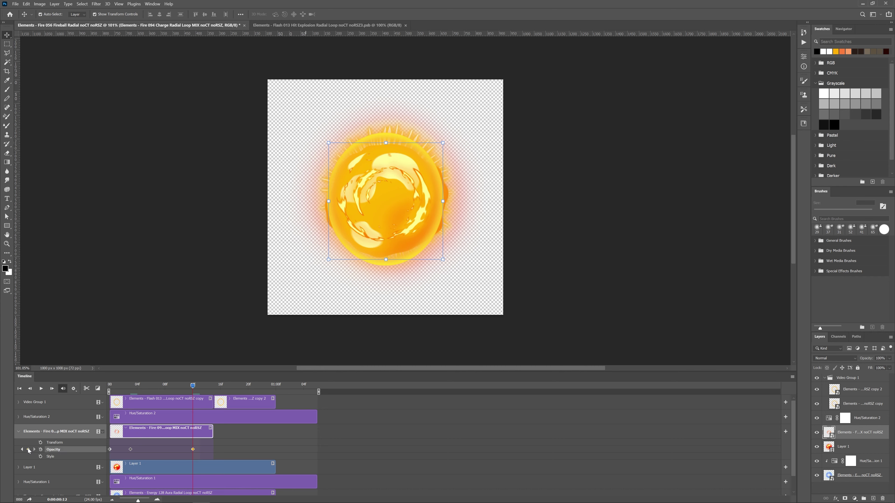
left_click(212, 384)
left_click_drag(214, 383, 207, 387)
left_click_drag(870, 359, 749, 366)
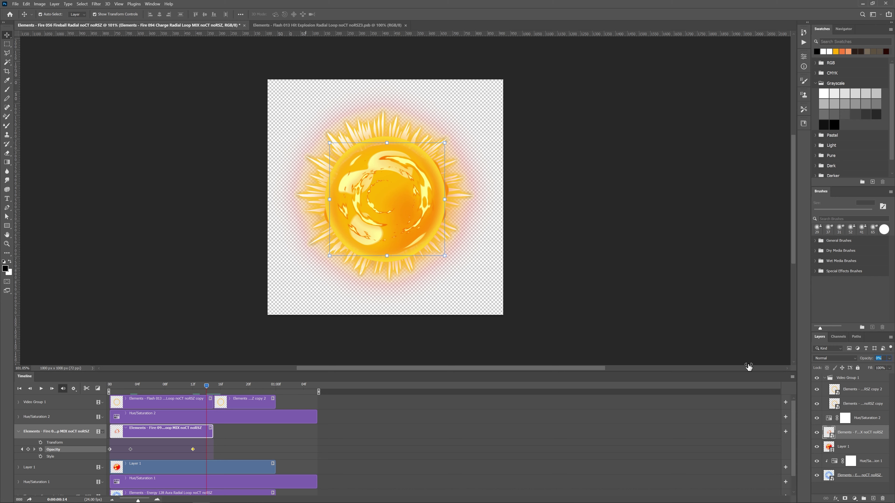
left_click_drag(210, 450, 213, 451)
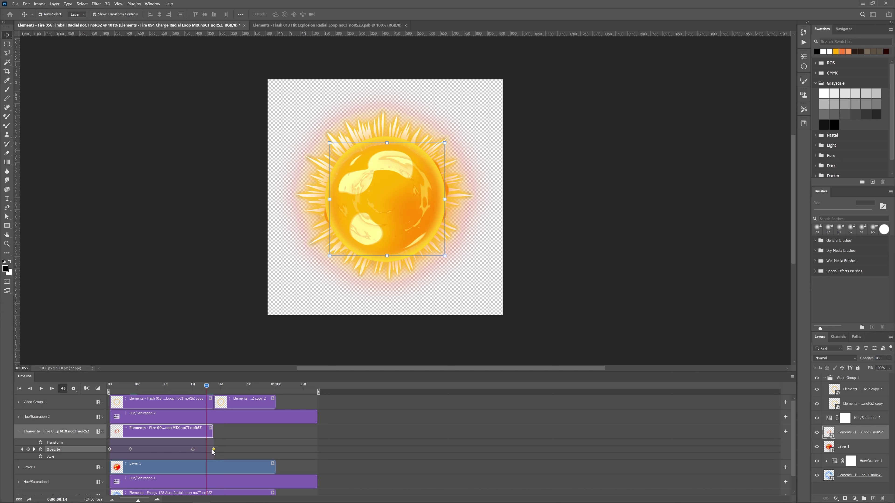
left_click(41, 389)
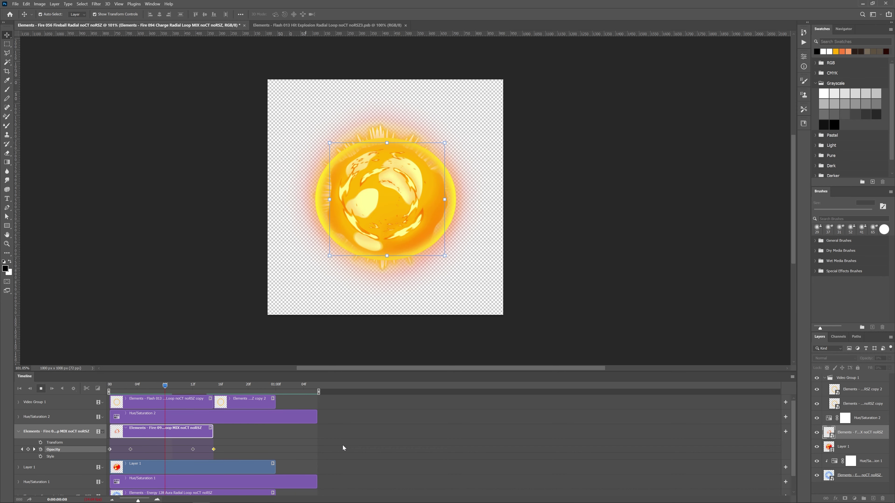
Stop the preview and trim the Hue/Saturation 2 and Hue/Saturation 1 clips to end level with the Layer 1 clip at 01:00f
left_click(315, 419)
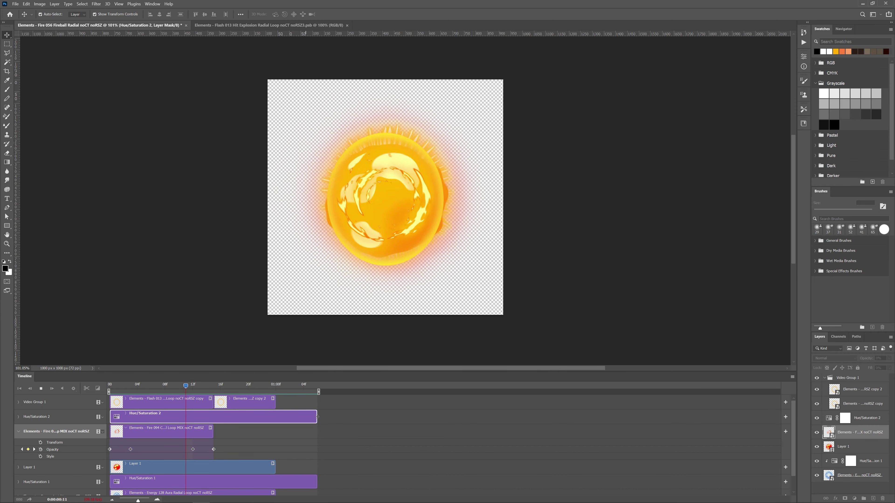
key("space")
left_click_drag(317, 418, 275, 417)
scroll(317, 475, "down", 1)
scroll(317, 474, "up", 1)
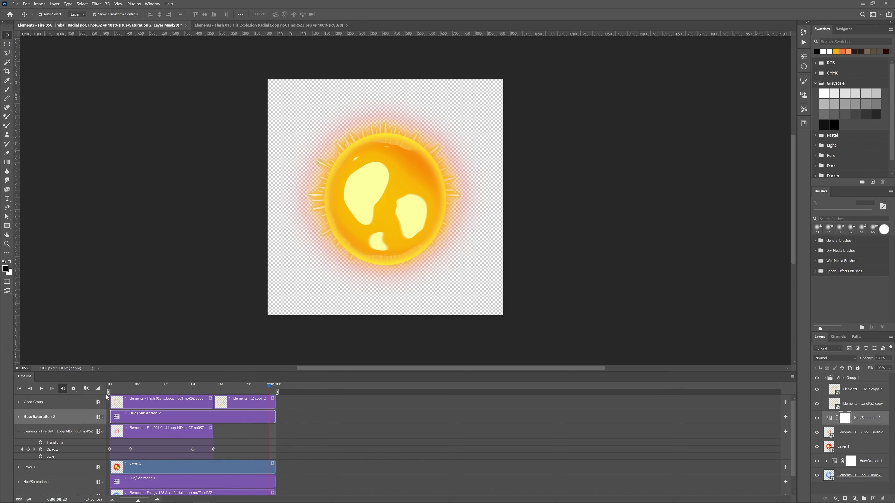
Isolate the Fire 094 layer, play its fade on its own, and show all the other layers again
left_click(74, 389)
left_click(73, 388)
left_click(186, 431)
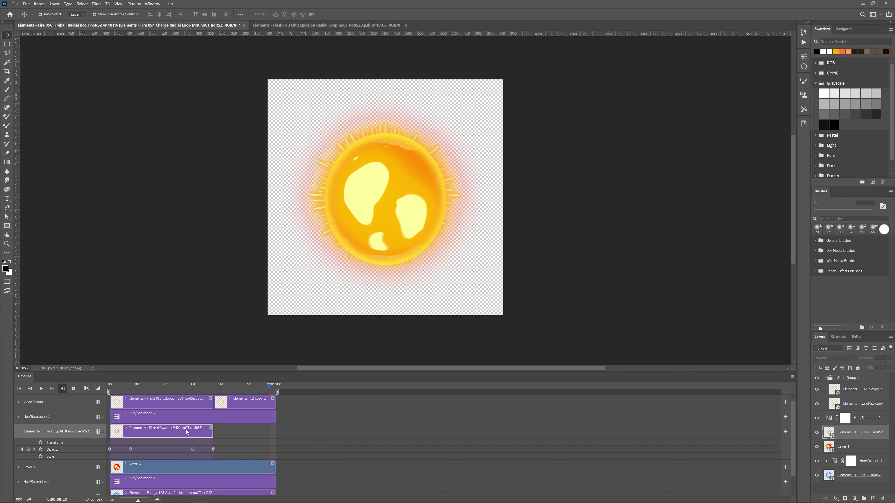
left_click(817, 433, "alt")
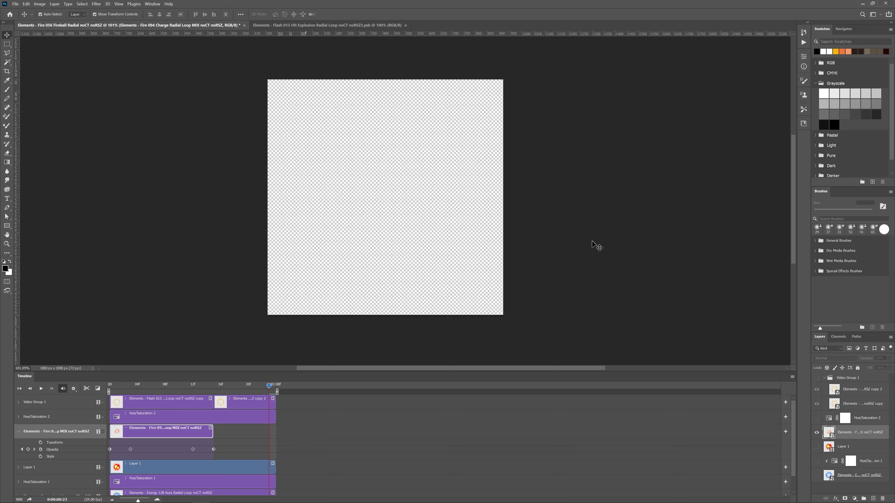
left_click(39, 389)
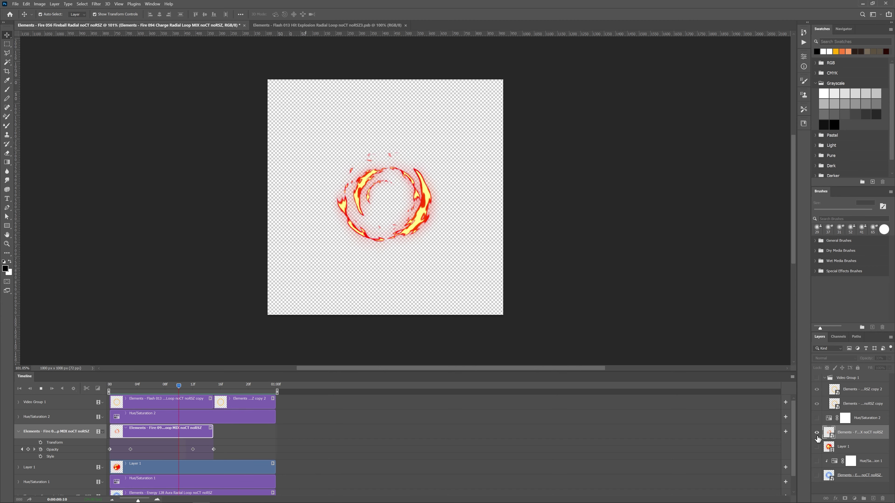
key("space")
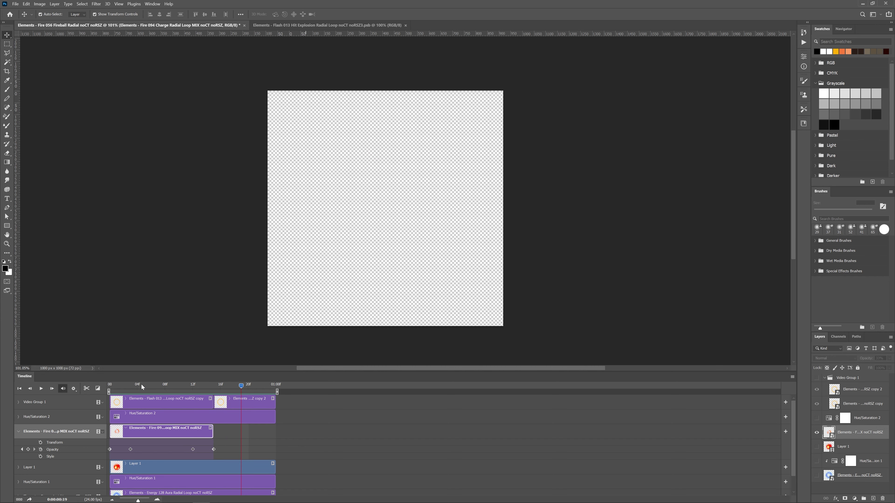
key("Home")
right_click(816, 434)
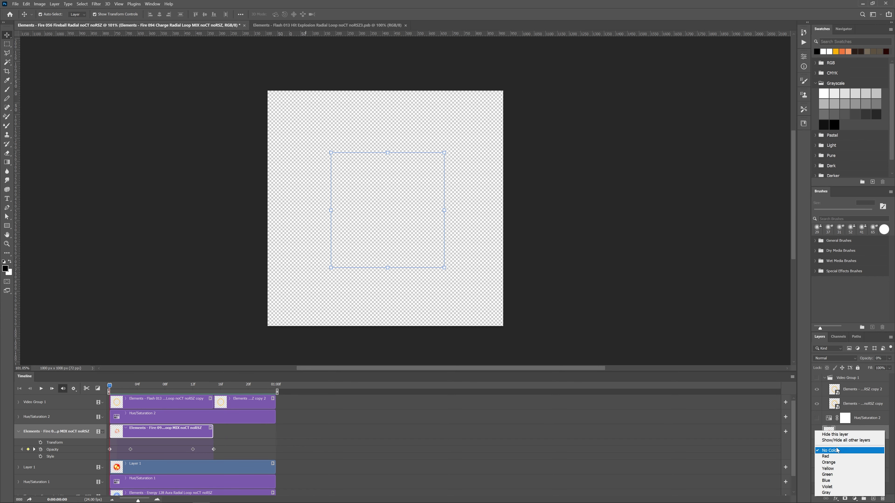
left_click(837, 440)
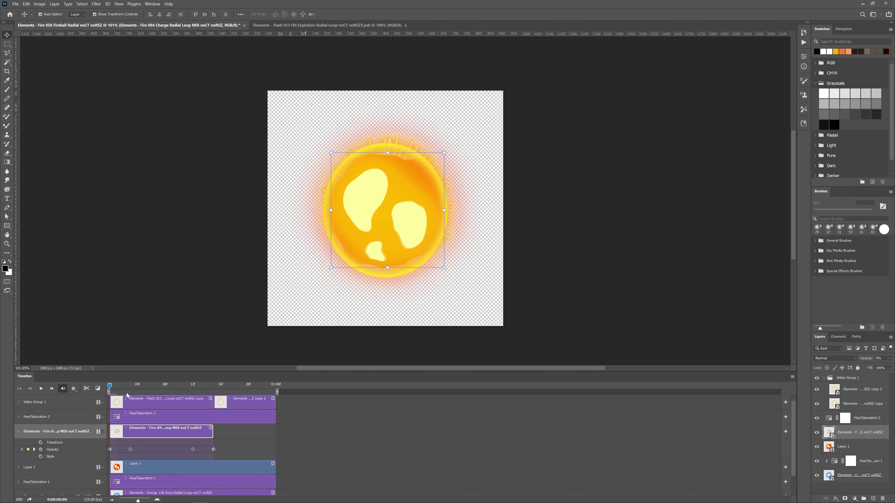
scroll(588, 281, "down", 1)
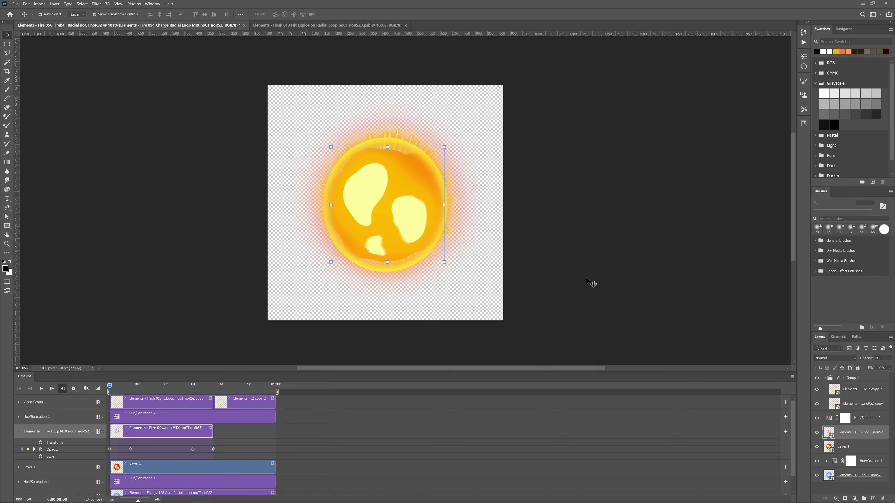
Play the composite sun and enlarge the Fire 094 layer to 78.87%, centred over the sun
key("space")
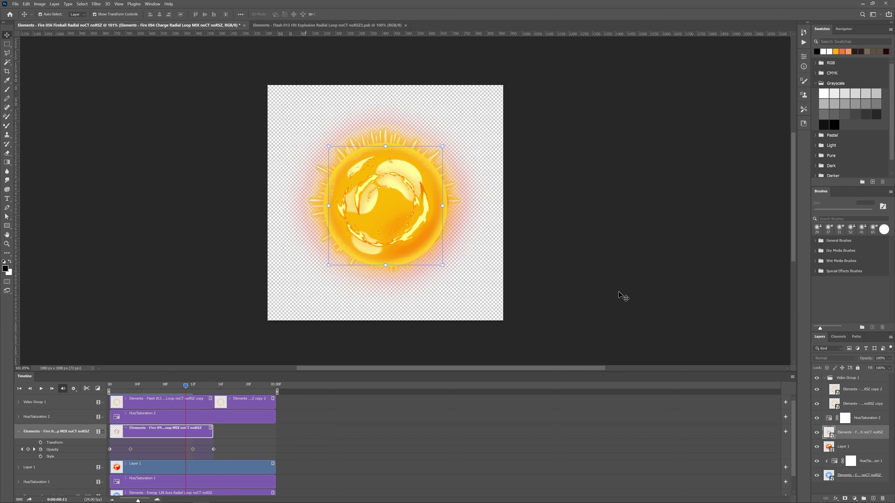
left_click_drag(442, 269, 566, 304)
left_click_drag(482, 260, 483, 257)
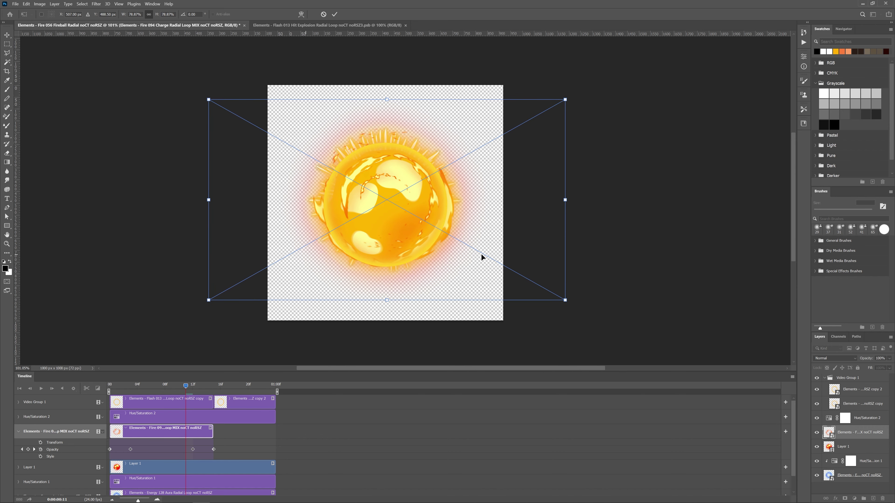
key("Return")
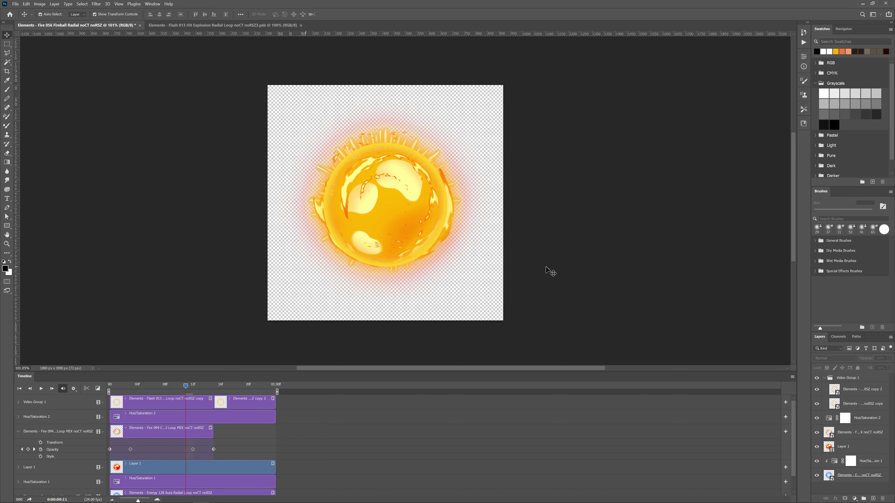
left_click_drag(269, 387, 109, 387)
key("ctrl+s")
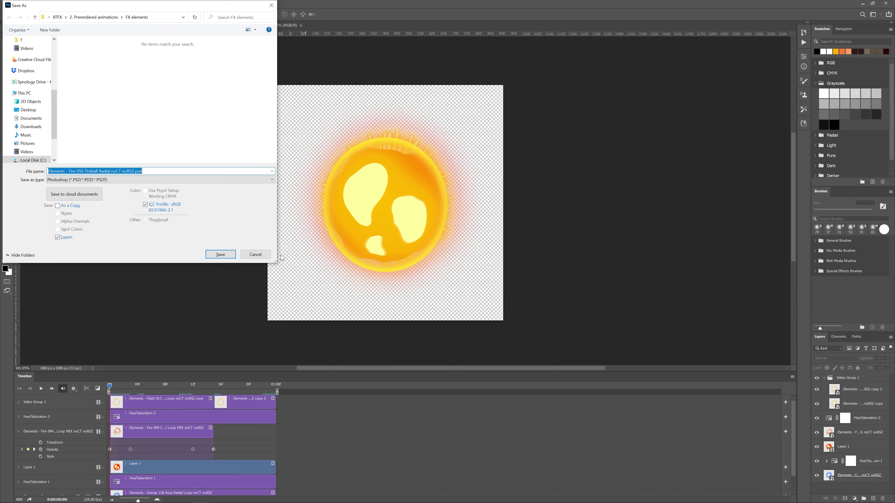
key("Escape")
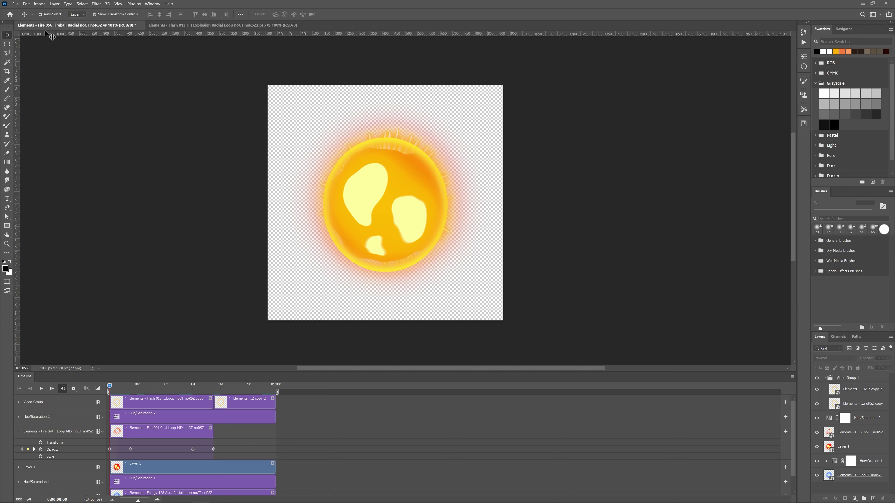
Open the video render settings, keep a Photoshop Image Sequence in PNG format, and open the output name for editing
left_click(16, 4)
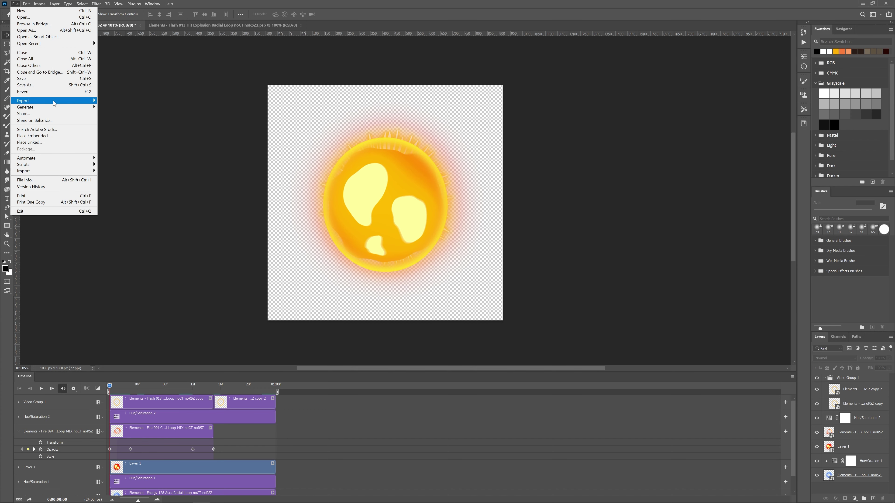
mouse_move(54, 102)
left_click(141, 196)
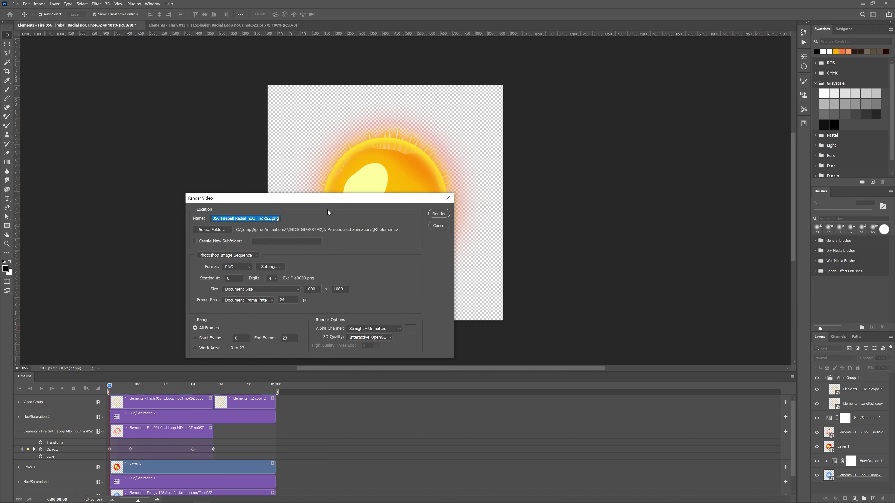
left_click(222, 256)
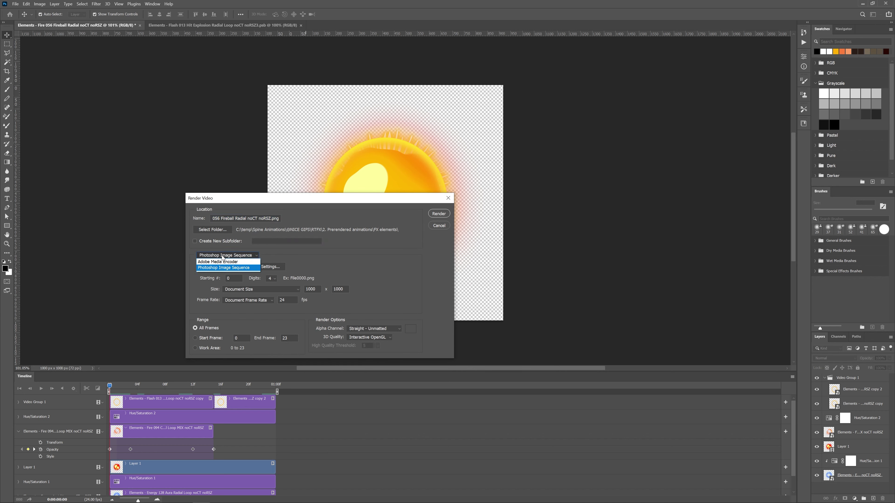
left_click(295, 257)
left_click(238, 268)
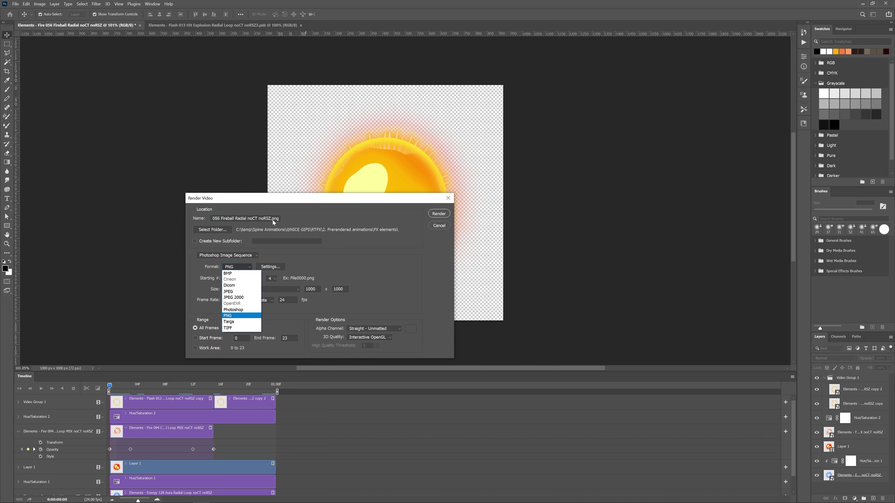
left_click(282, 219)
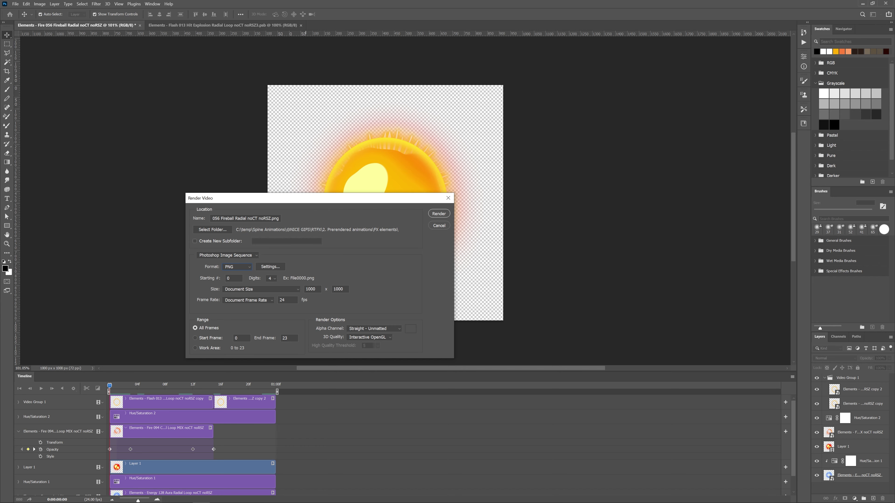
left_click_drag(272, 218, 181, 220)
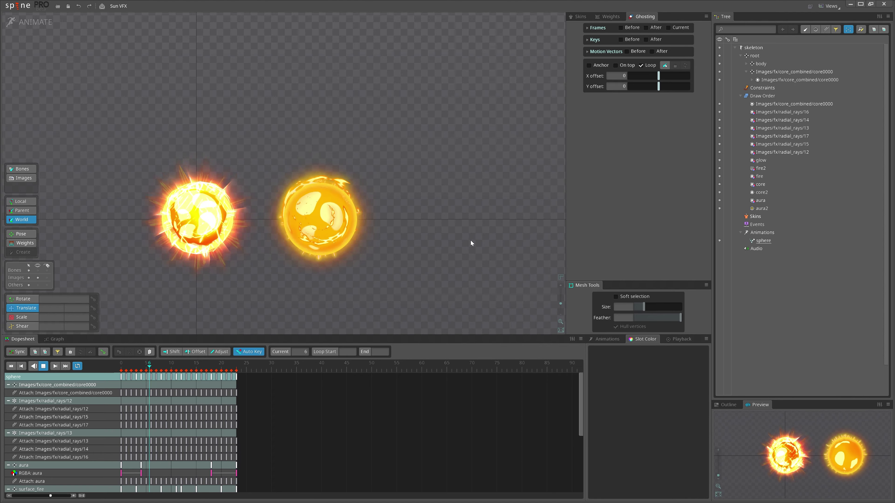
Switch to Spine and compare the looping layered sun with the prerendered core_combined sun beside it at different zooms
scroll(419, 257, "down", 2)
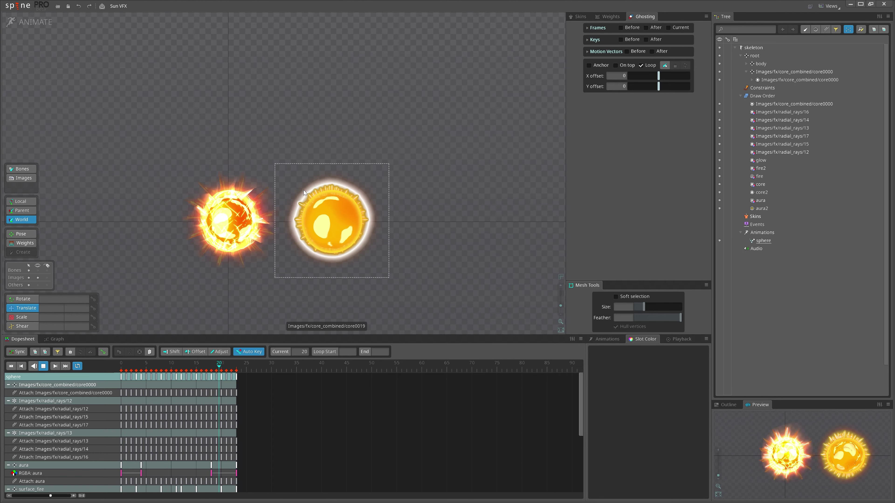
scroll(459, 233, "up", 1)
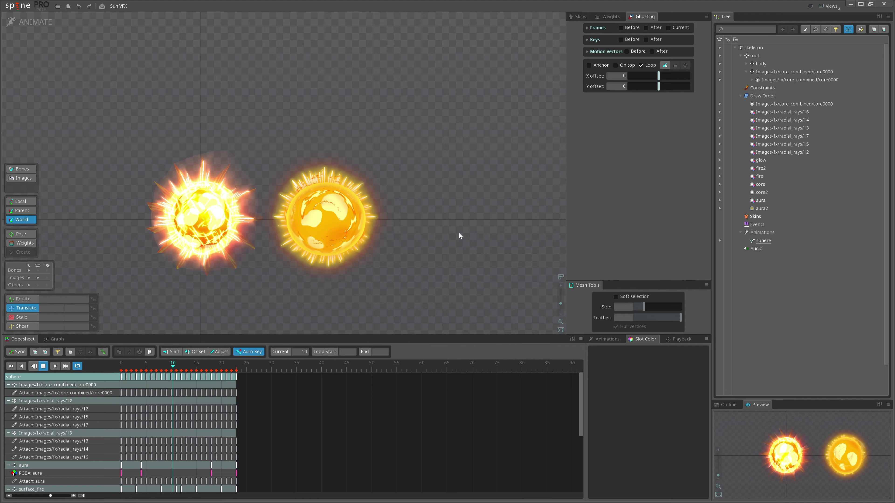
left_click_drag(444, 241, 473, 237)
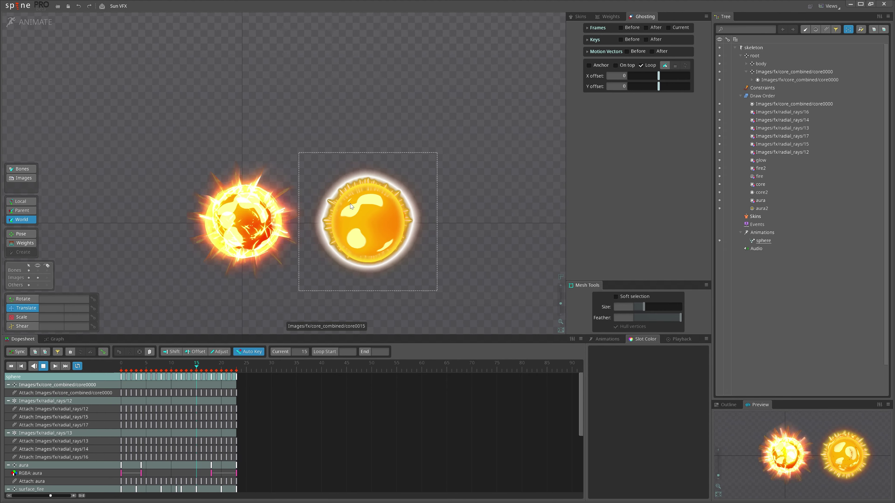
scroll(479, 272, "up", 1)
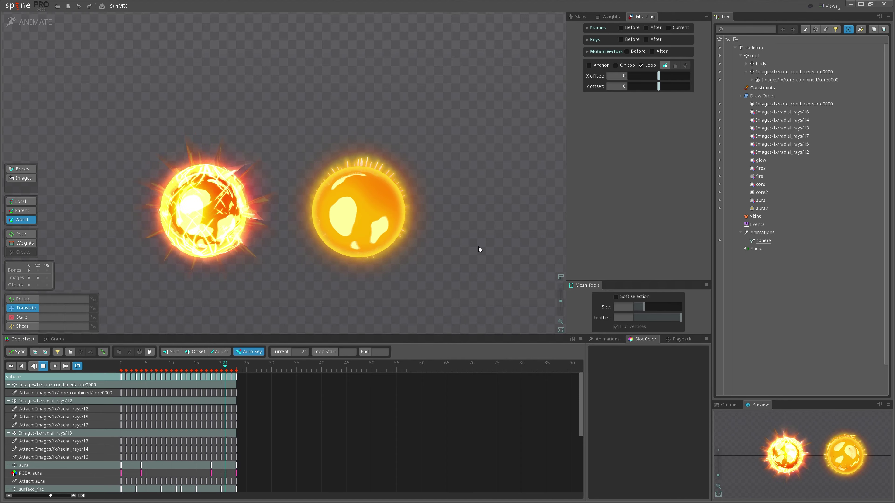
scroll(479, 247, "down", 2)
left_click_drag(479, 247, 476, 268)
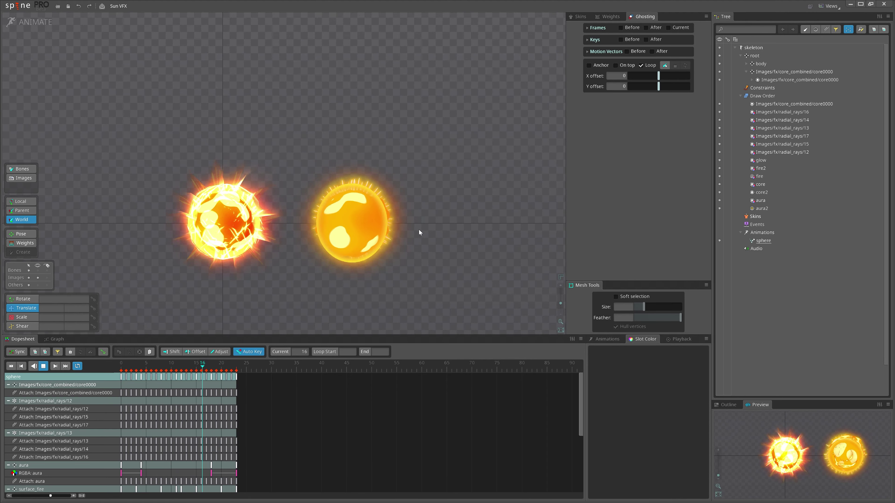
Try Additive blending on the core_combined sun's slot in Setup mode and preview it in Animate mode
left_click(364, 237)
left_click(781, 81)
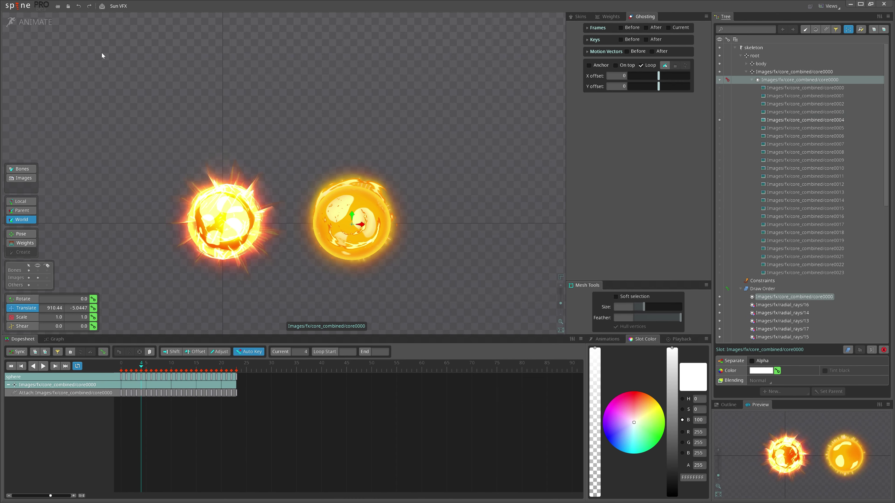
left_click(30, 22)
left_click(758, 381)
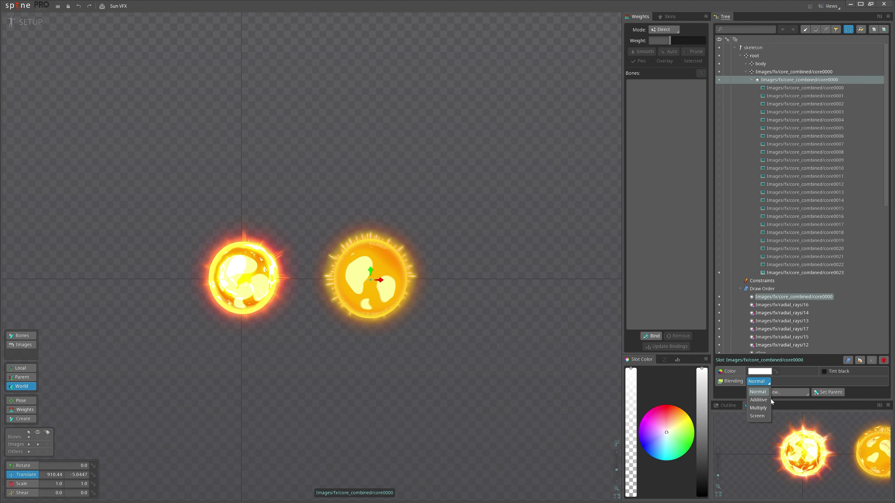
left_click(757, 388)
left_click(18, 23)
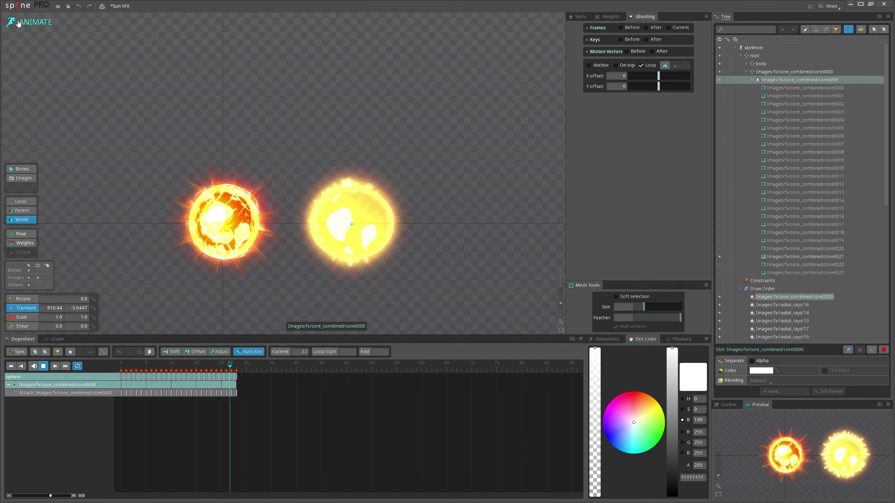
Return to Setup mode, undo the slot's Additive blending and examine the prerendered sun's glow up close
left_click(19, 23)
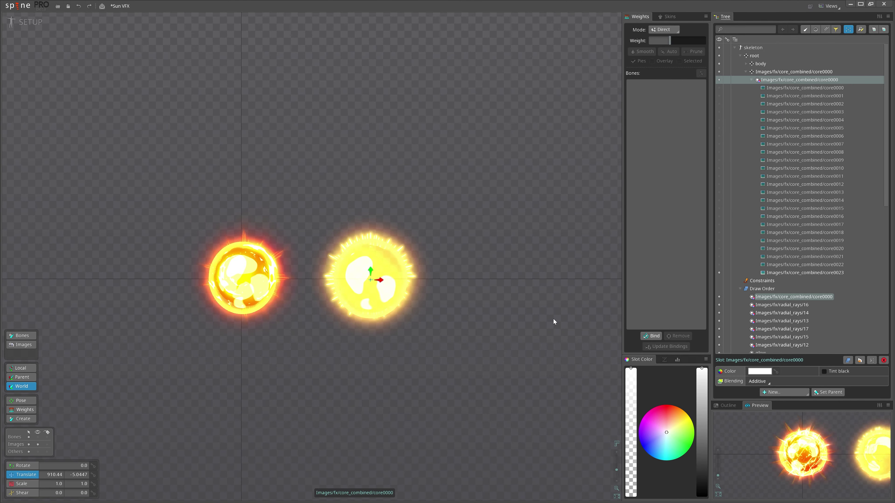
key("ctrl+z")
scroll(448, 303, "up", 3)
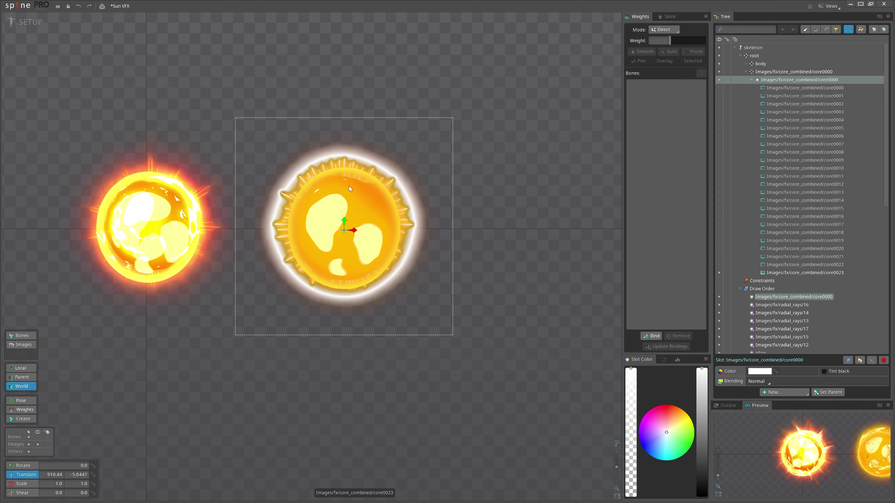
scroll(376, 211, "down", 2)
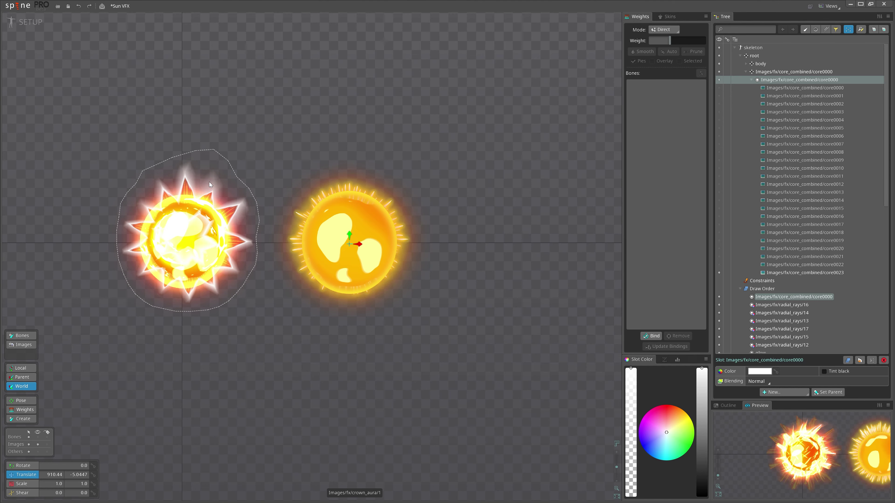
Inspect the layered sun's crown_aura/1 mesh in Setup mode, clear the selection and compare both suns in Animate mode
left_click(218, 198)
scroll(310, 367, "down", 2)
scroll(331, 376, "up", 2)
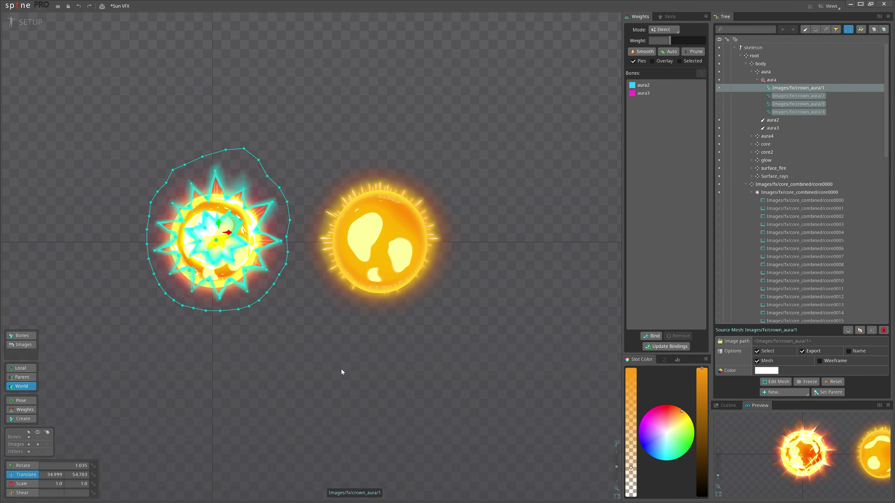
left_click_drag(341, 370, 325, 404)
left_click(25, 22)
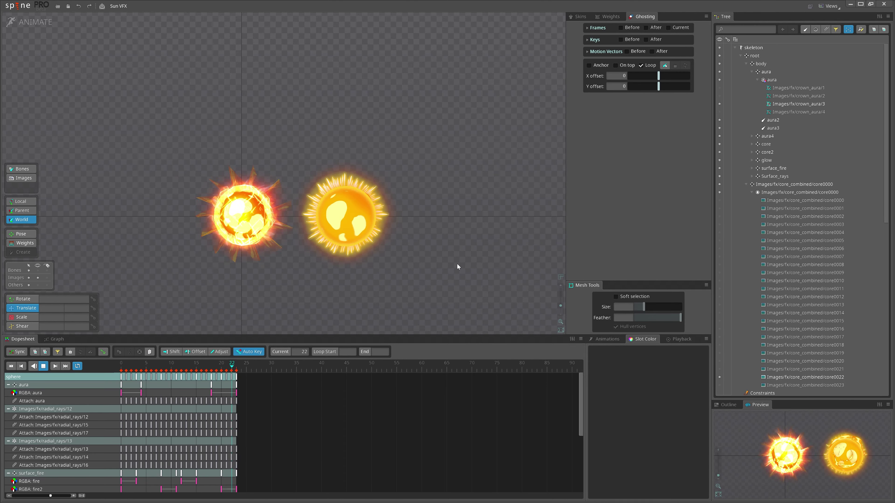
left_click_drag(421, 269, 425, 286)
scroll(440, 279, "up", 2)
scroll(421, 275, "down", 2)
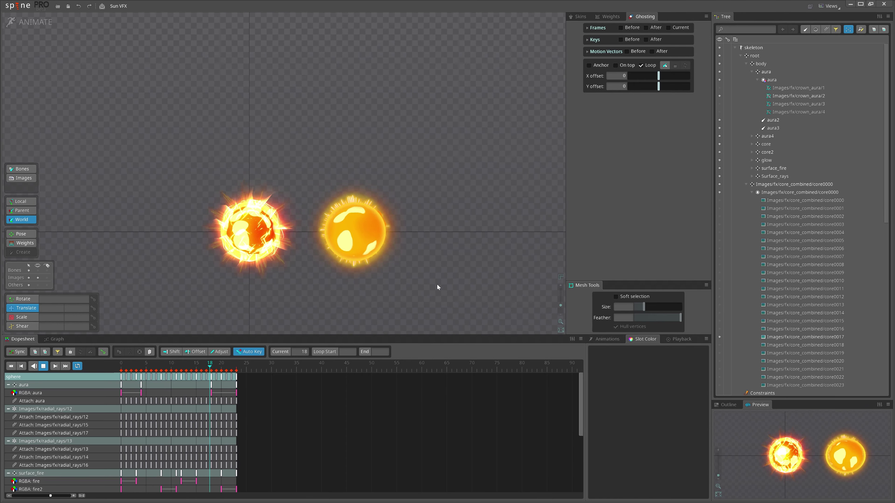
key("d")
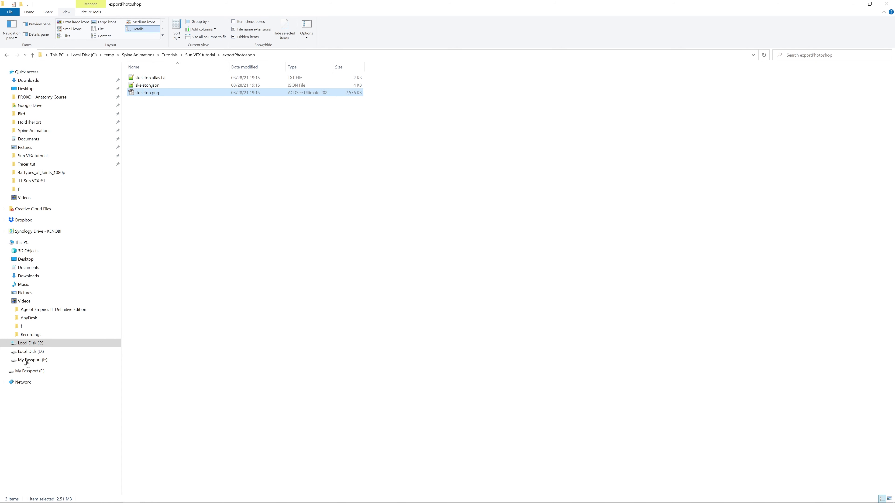
Open skeleton.png from the exportPhotoshop and exportSpine folders in turn and compare the two texture atlases' size and contents
double_click(160, 93)
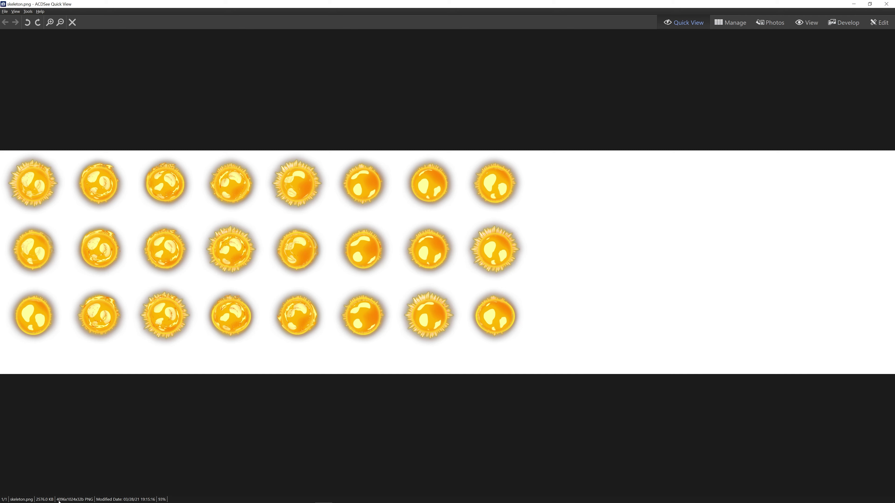
left_click(890, 5)
left_click(200, 55)
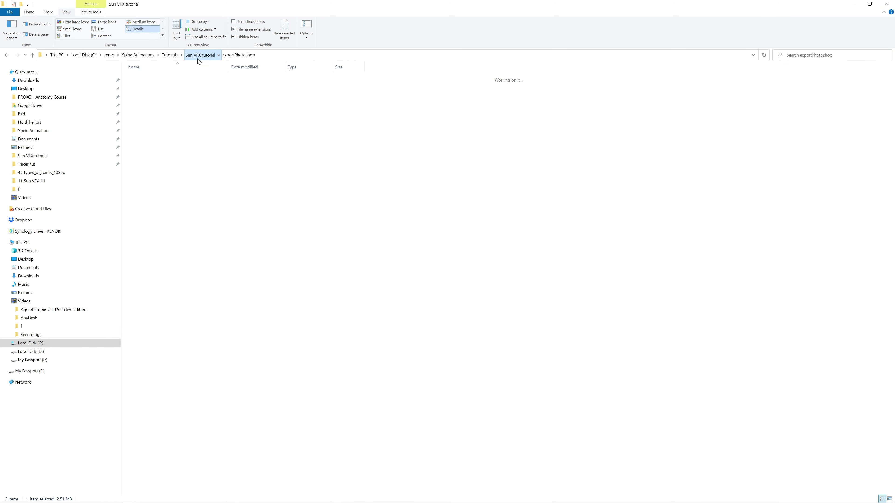
double_click(156, 86)
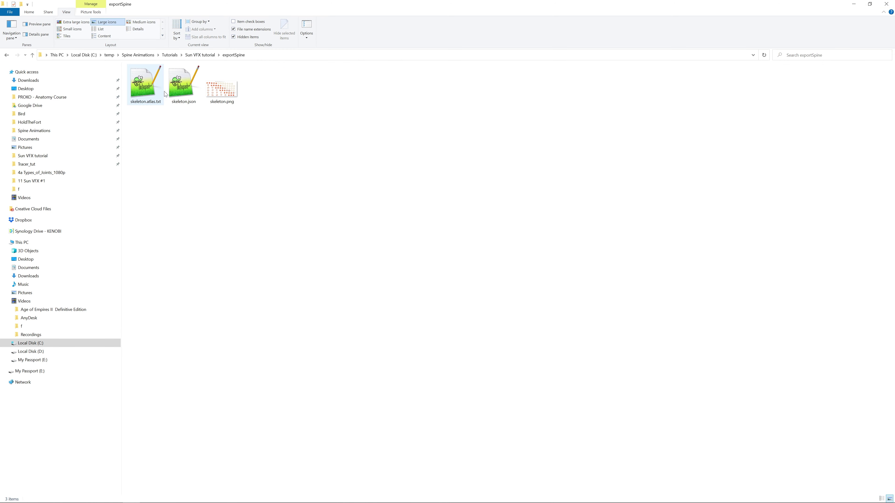
double_click(221, 86)
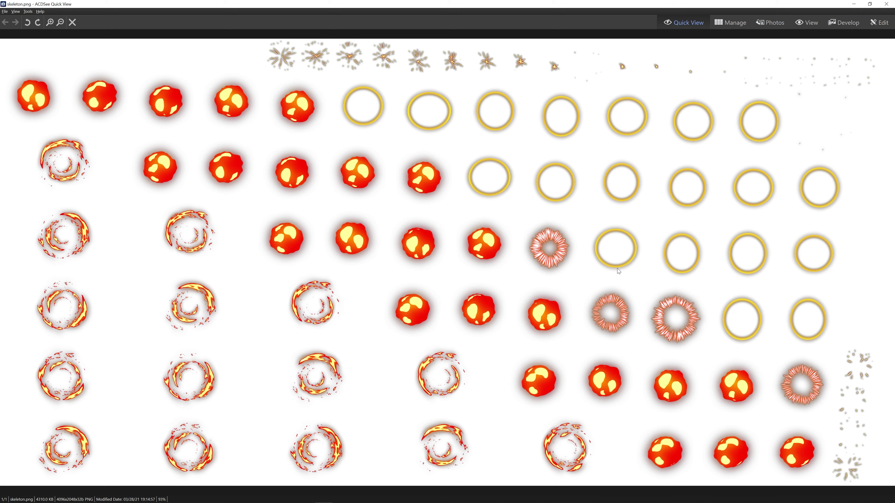
left_click(892, 3)
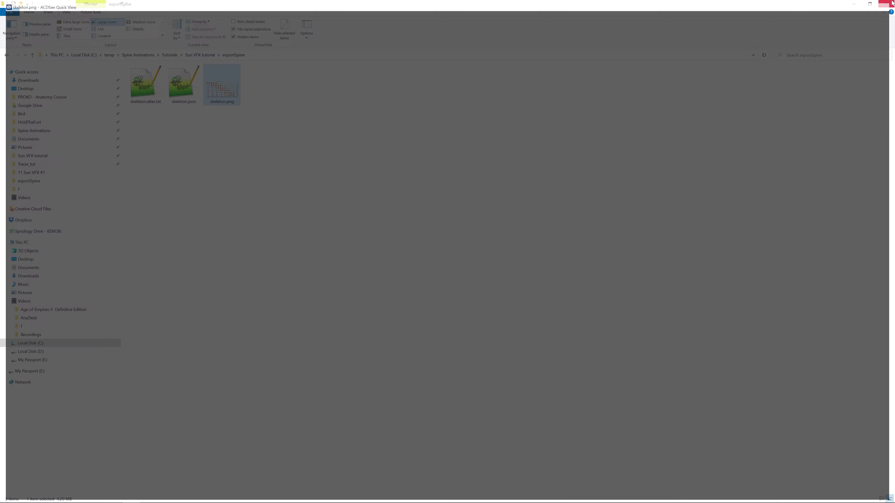
Switch back to Spine and replay the layered and prerendered suns side by side, comparing their motion at different zooms
left_click(204, 497)
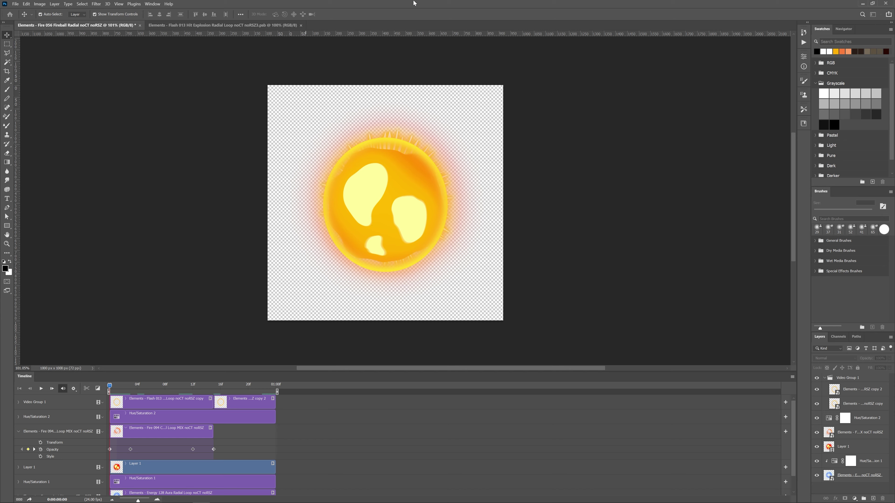
mouse_move(206, 502)
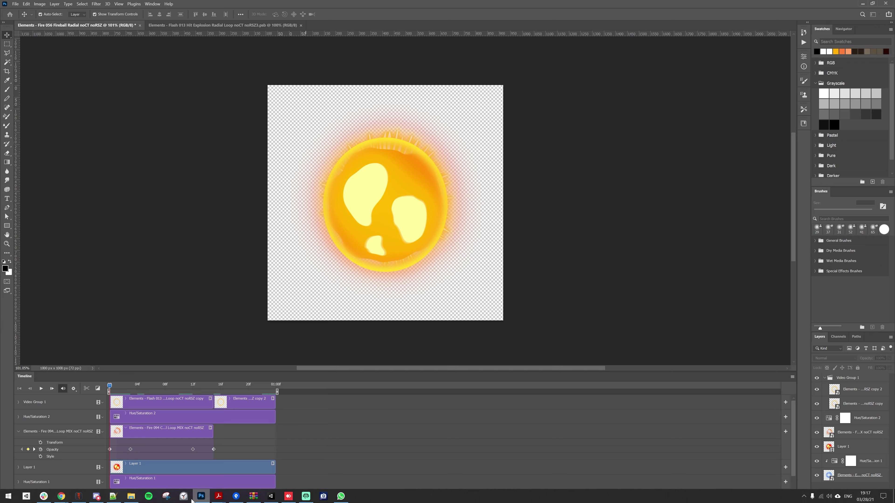
left_click(80, 497)
key("d")
left_click_drag(447, 263, 460, 250)
scroll(459, 244, "up", 2)
scroll(449, 287, "up", 4)
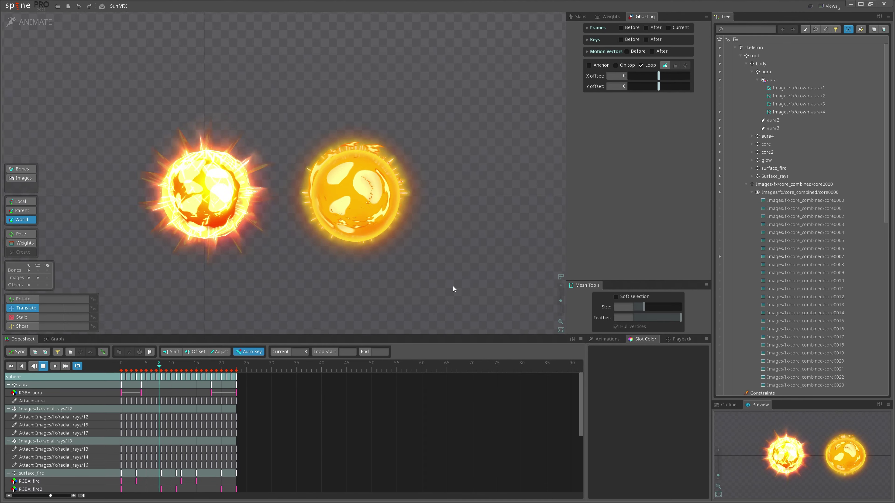
left_click_drag(480, 312, 493, 298)
left_click_drag(349, 282, 390, 307)
scroll(391, 306, "up", 1)
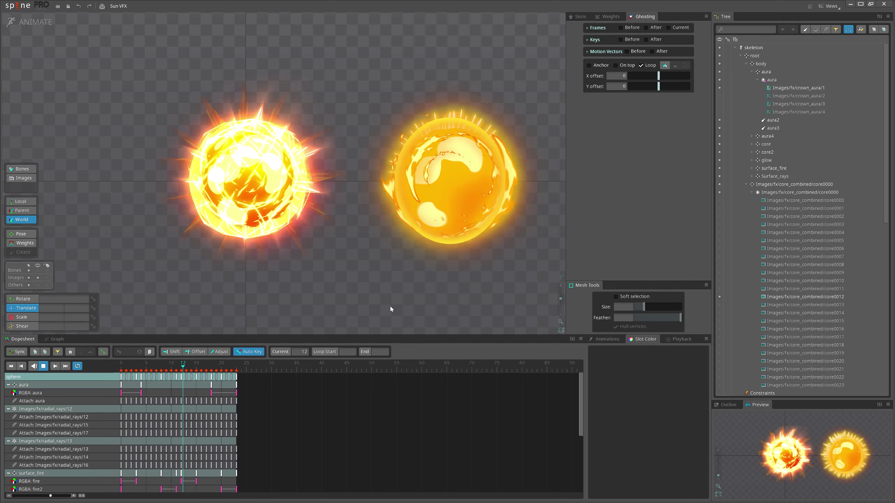
left_click_drag(358, 302, 366, 309)
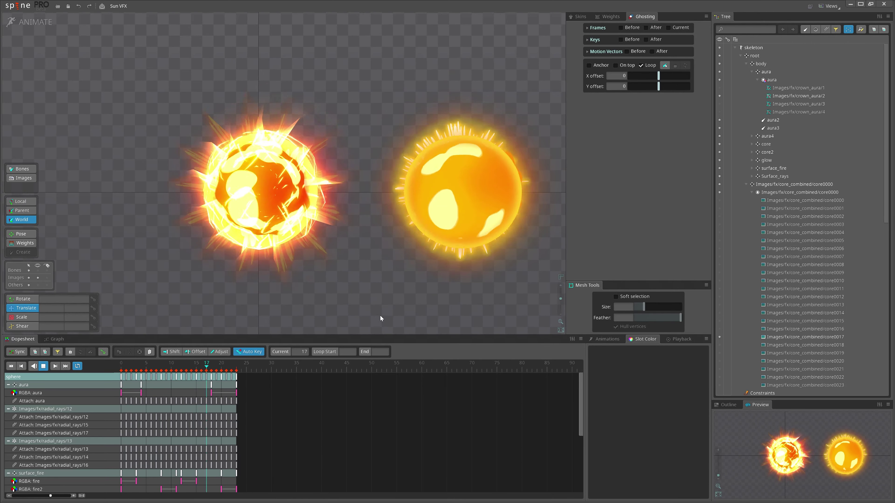
scroll(381, 315, "down", 1)
mouse_move(381, 315)
left_mouse_down()
mouse_move(378, 294)
mouse_move(389, 309)
left_mouse_up()
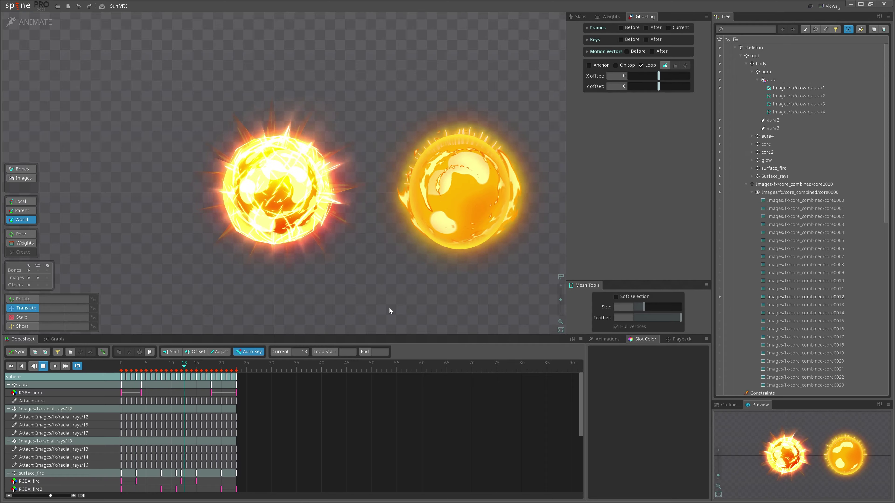
scroll(390, 309, "down", 1)
mouse_move(389, 309)
left_mouse_down()
mouse_move(353, 224)
mouse_move(362, 306)
mouse_move(376, 301)
mouse_move(377, 312)
left_mouse_up()
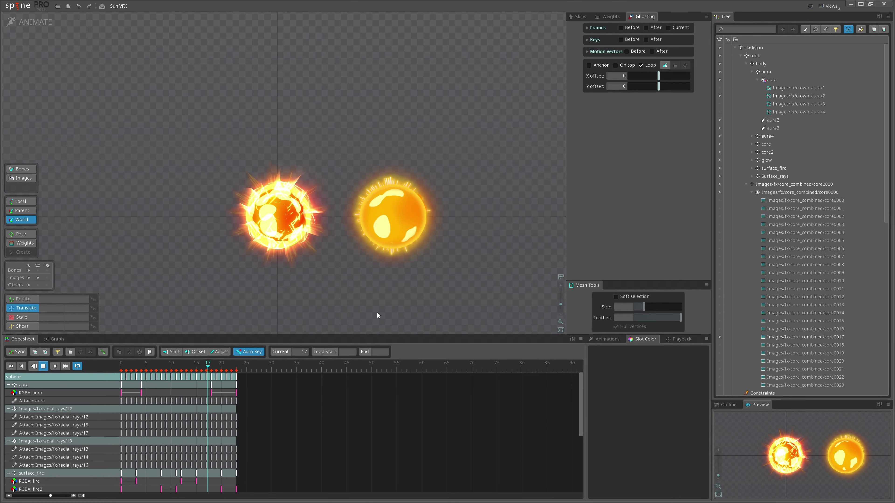
scroll(370, 308, "up", 2)
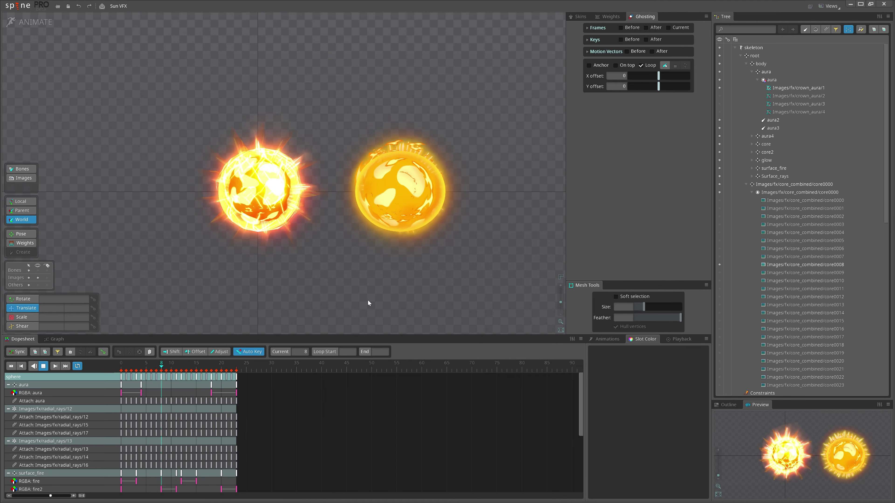